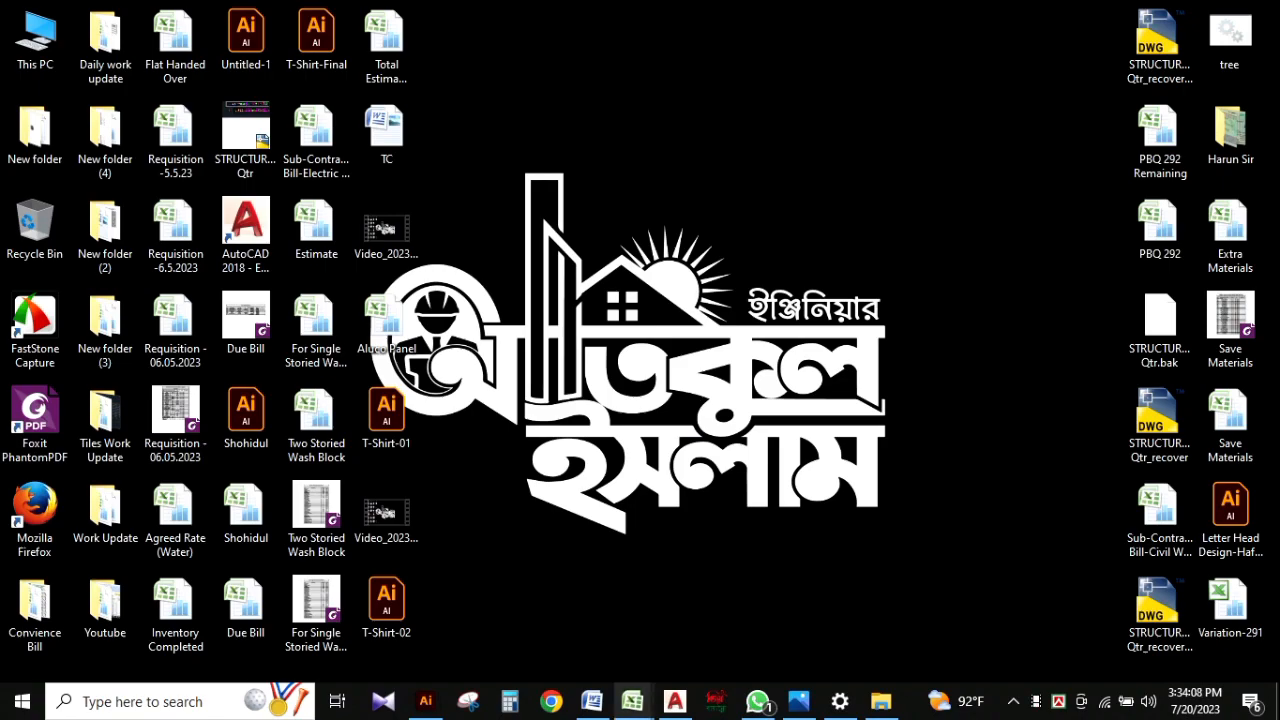
Switch to the open Total Estimate (Mtr) workbook in Excel.
mouse_move(633, 702)
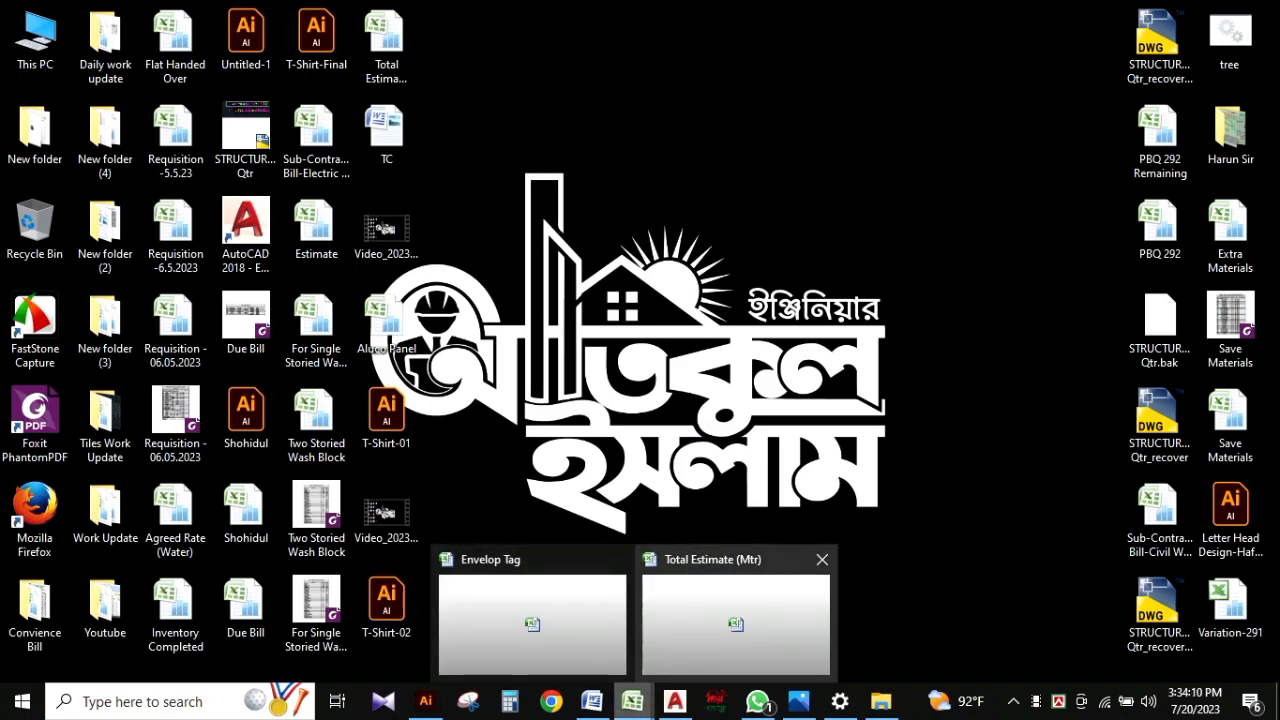
left_click(736, 620)
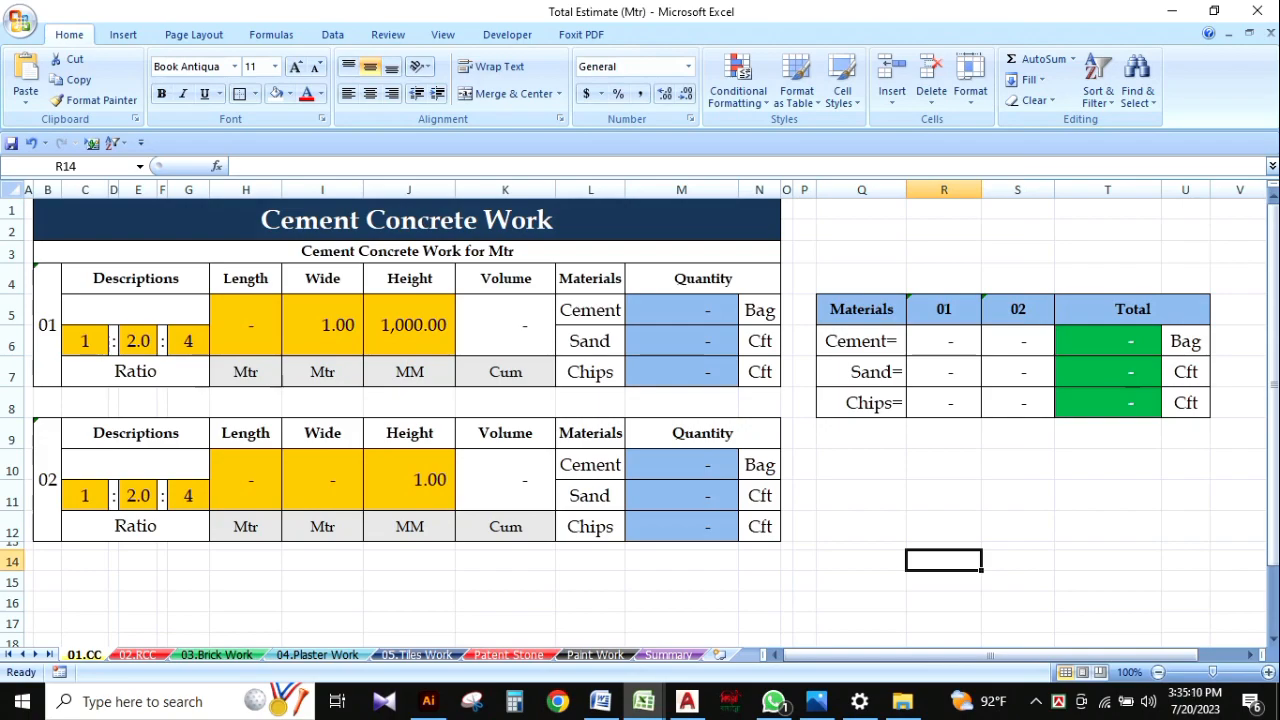
left_click(682, 465)
left_click(861, 496)
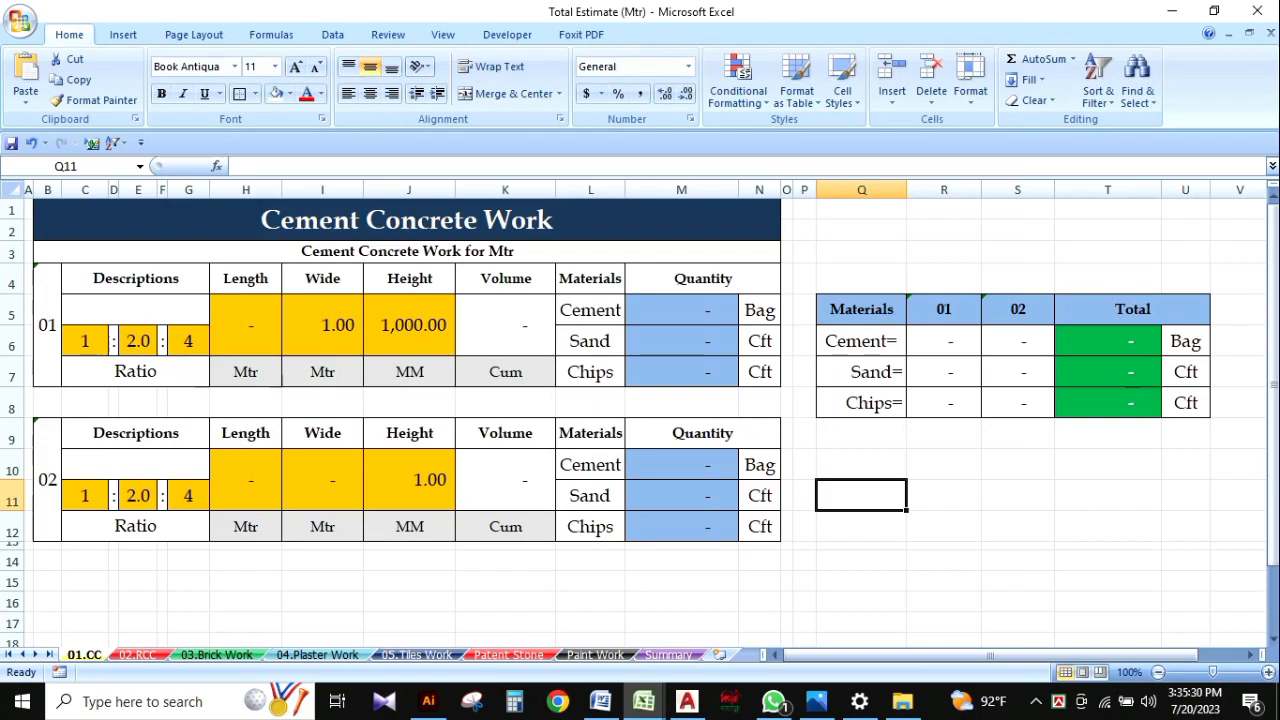
left_click(943, 546)
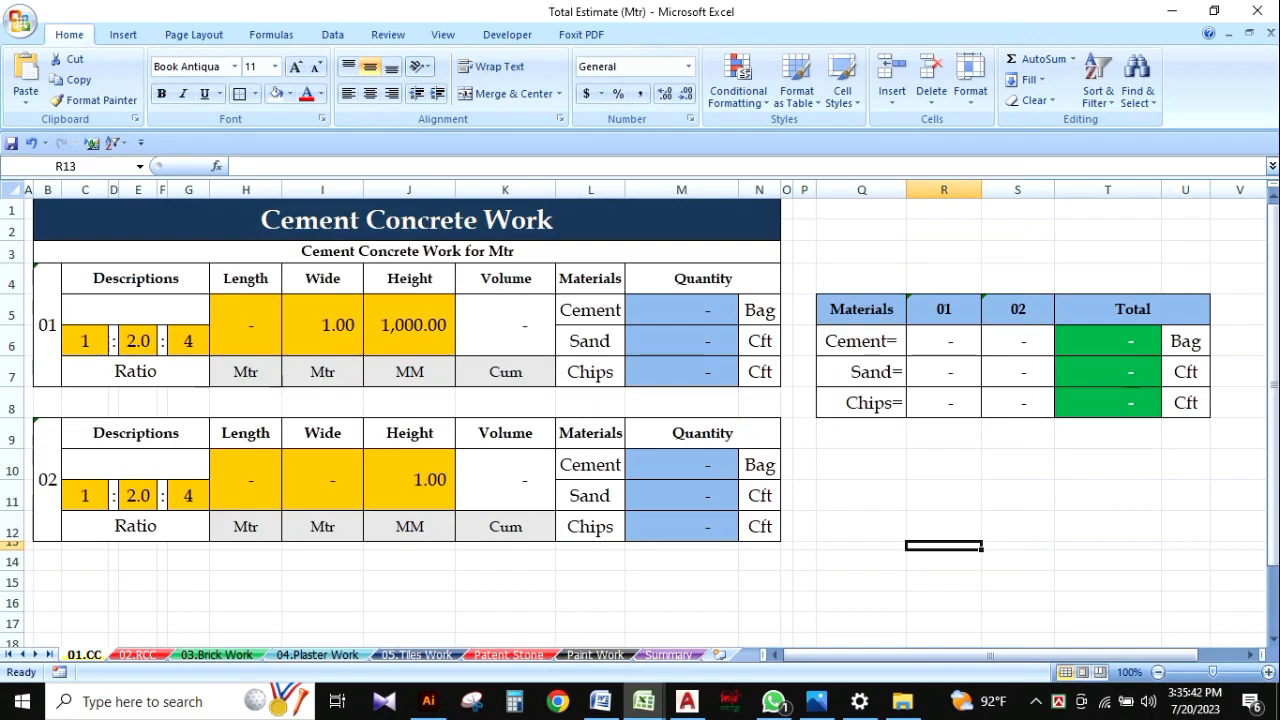
left_click(787, 561)
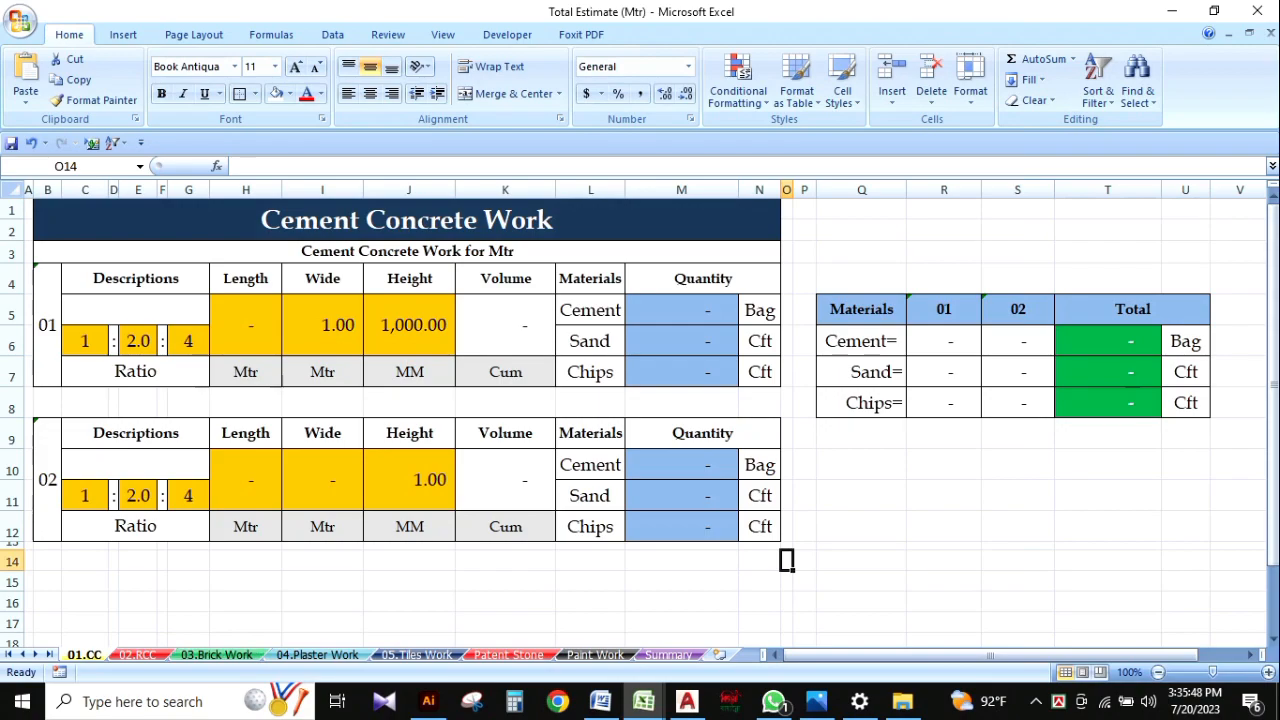
left_click(861, 581)
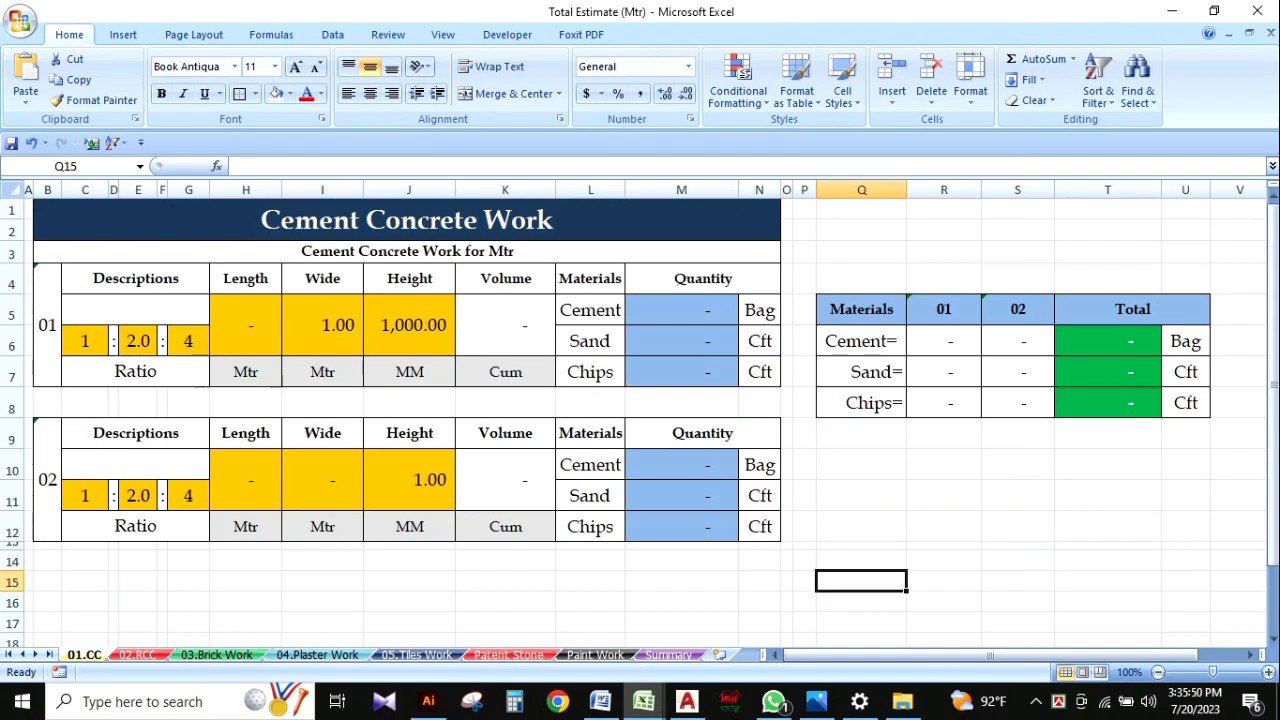
Look through the estimate sheets from 02.RCC to Summary, compare Summary with 01.CC, and return to 01.CC.
left_click(137, 655)
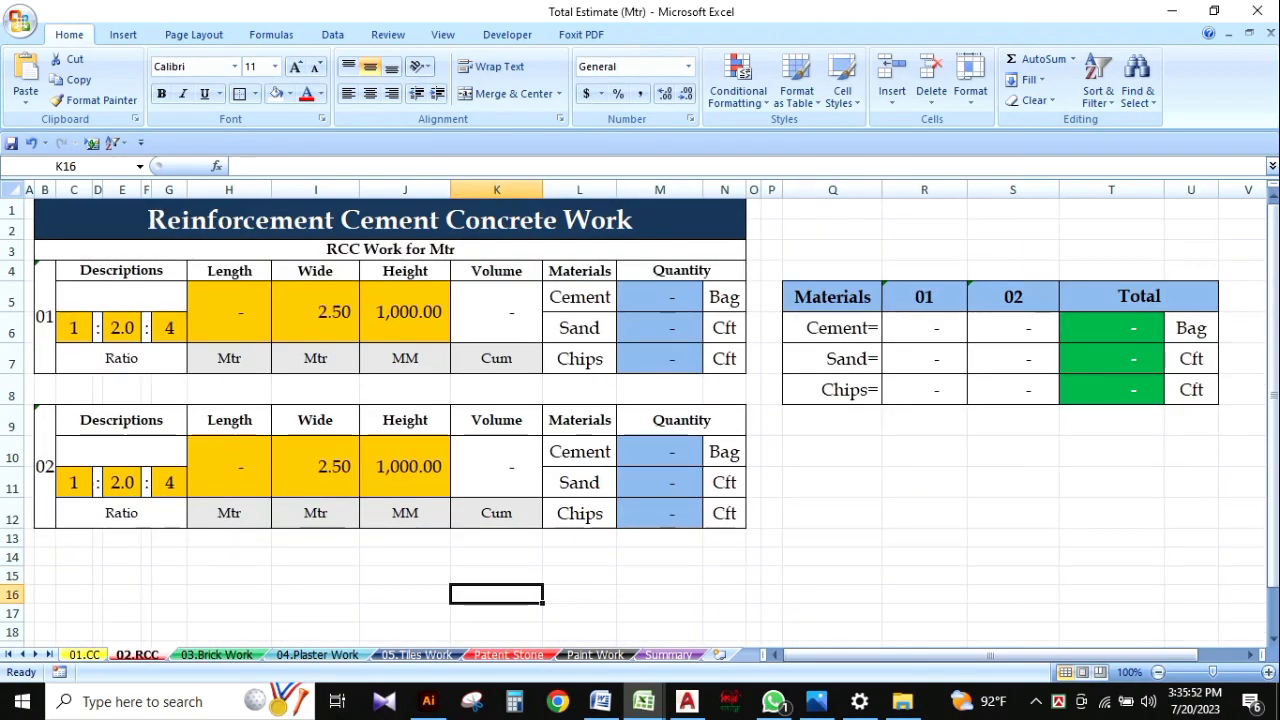
left_click(772, 513)
key("ctrl+Page_Down")
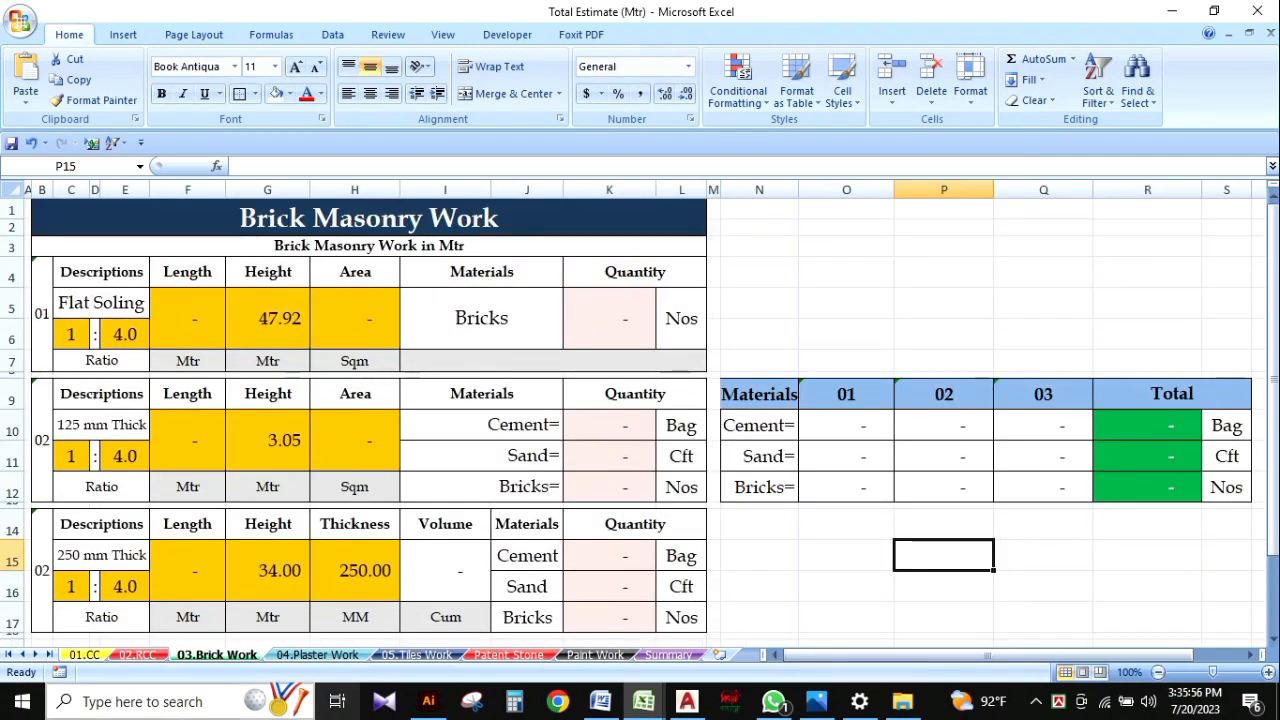
key("ctrl+Page_Down")
key("ctrl+Page_Down")
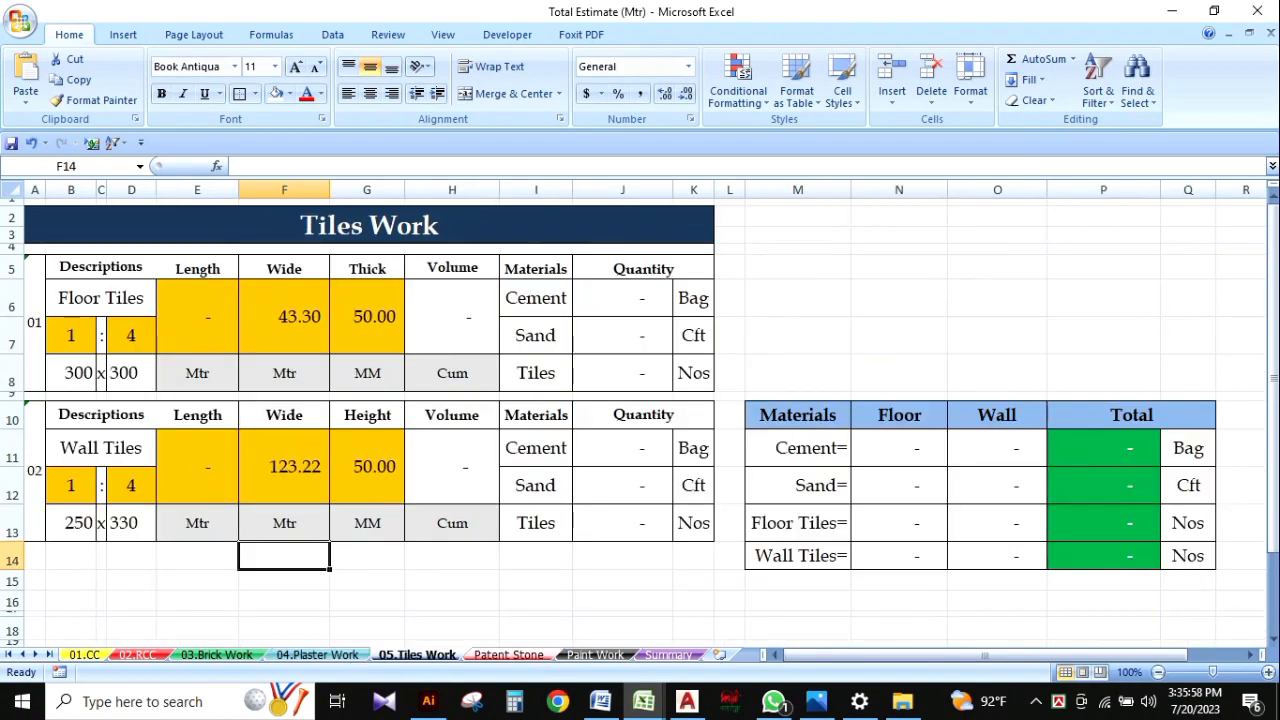
key("ctrl+Page_Down")
key("ctrl+Page_Down")
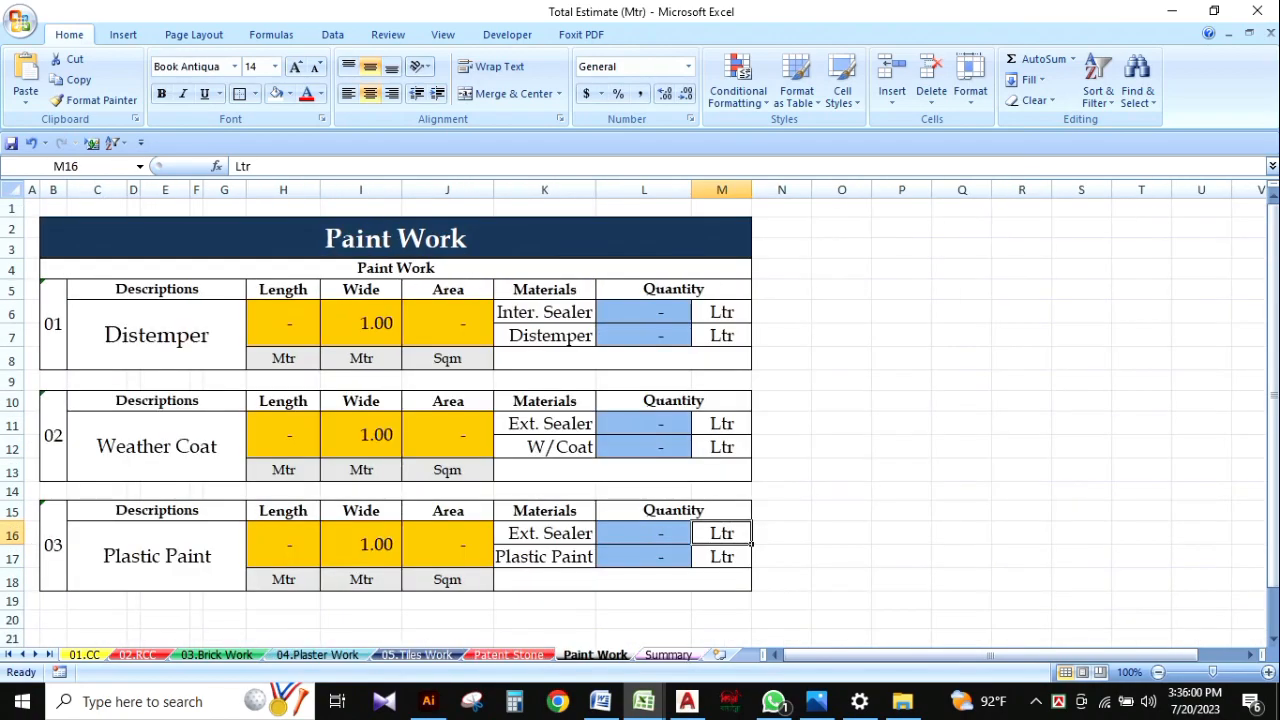
key("ctrl+Page_Down")
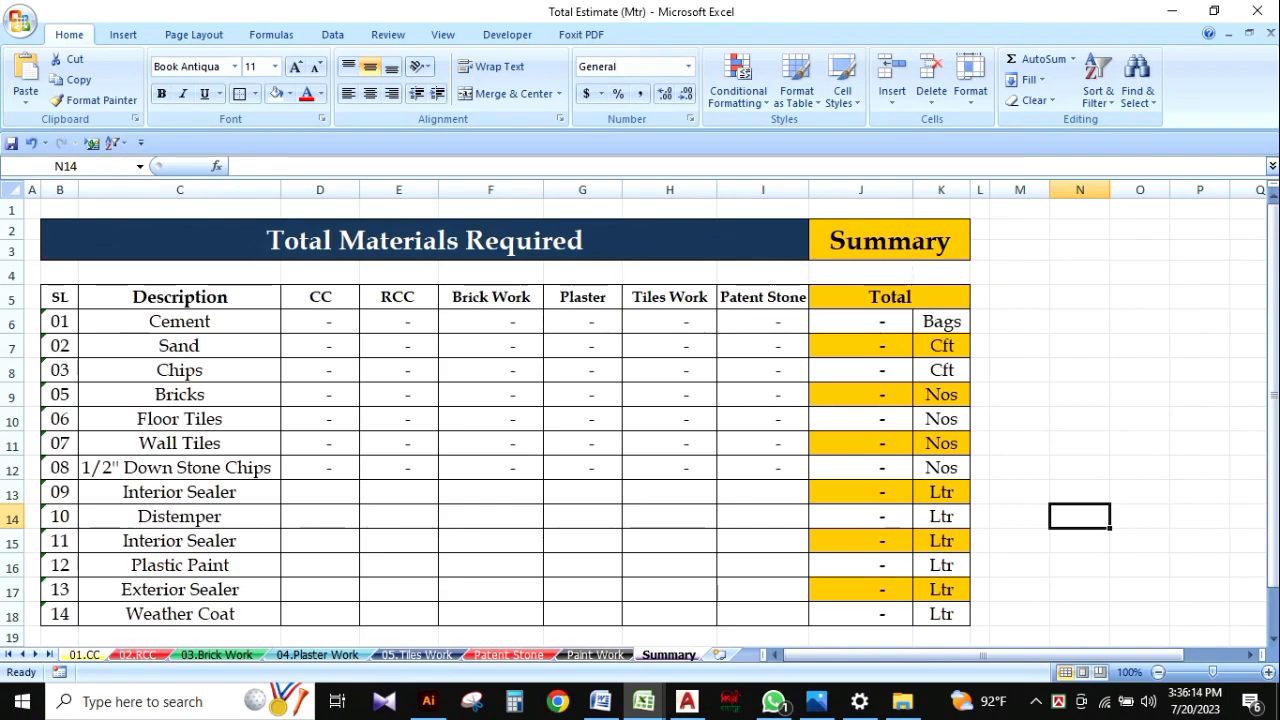
left_click(84, 655)
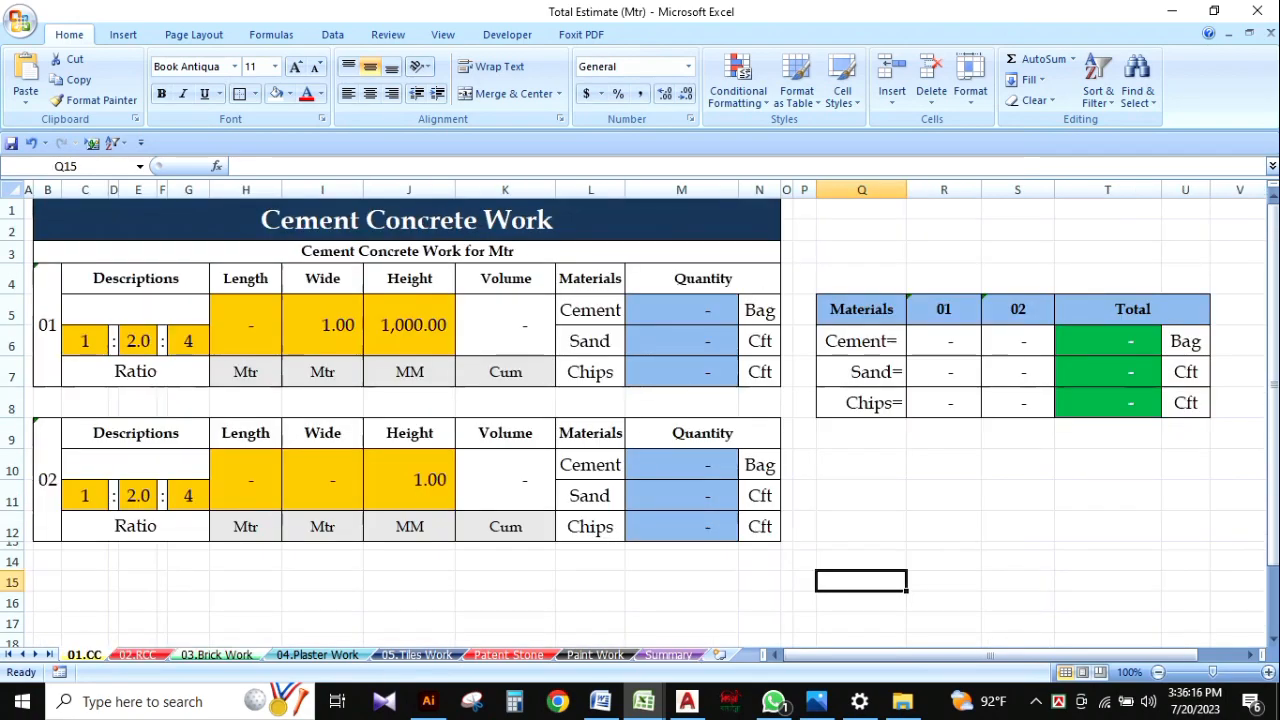
left_click(668, 655)
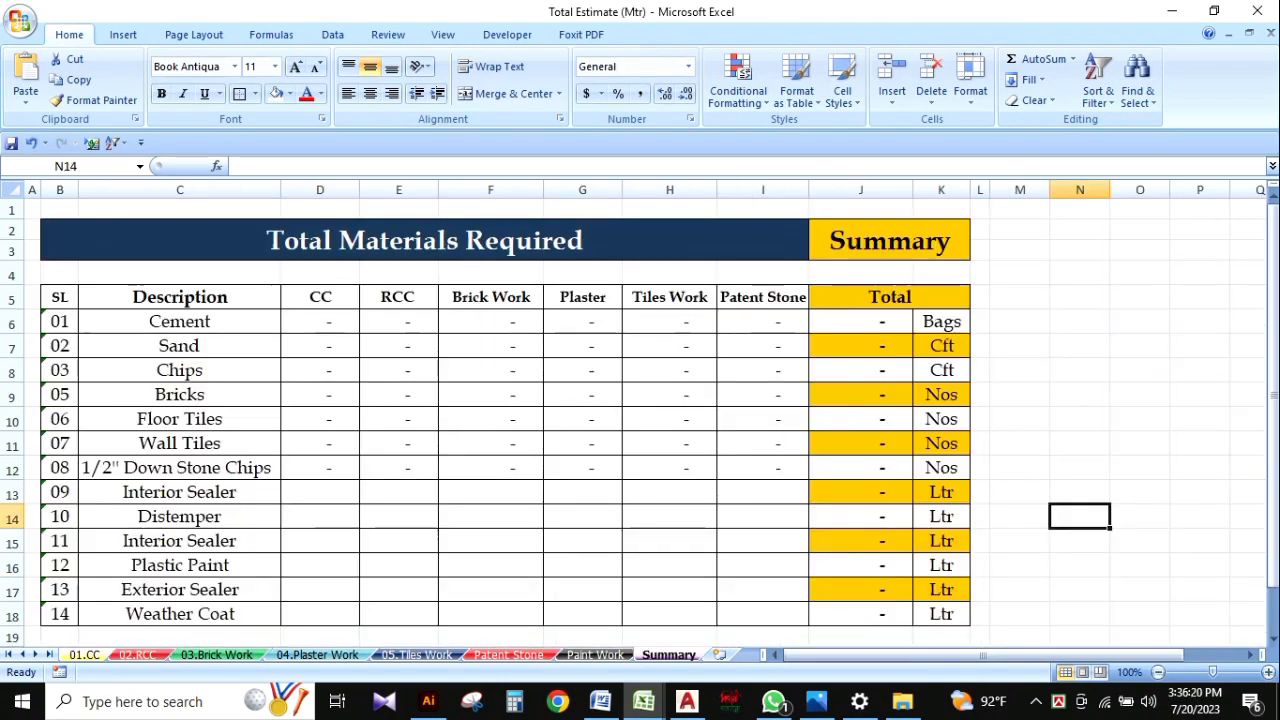
left_click(84, 655)
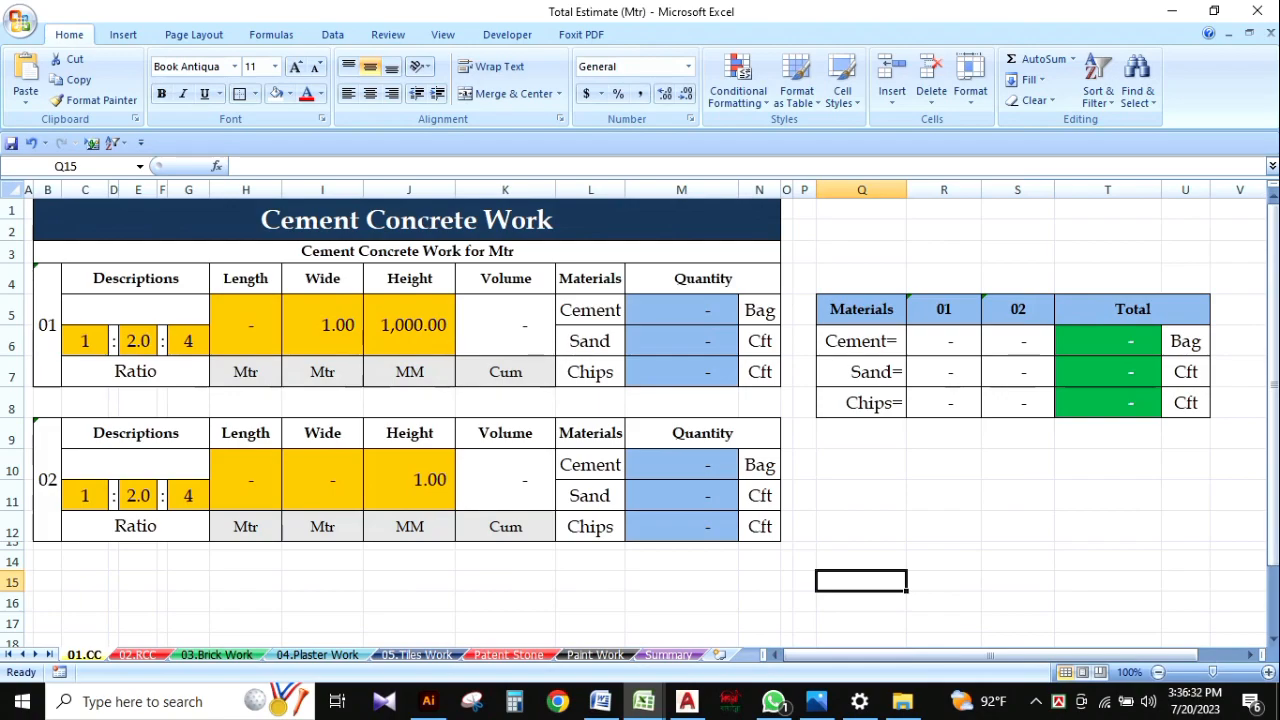
Enter "Footing" as the description of item 01 on the 01.CC sheet.
left_click(135, 279)
left_click(135, 310)
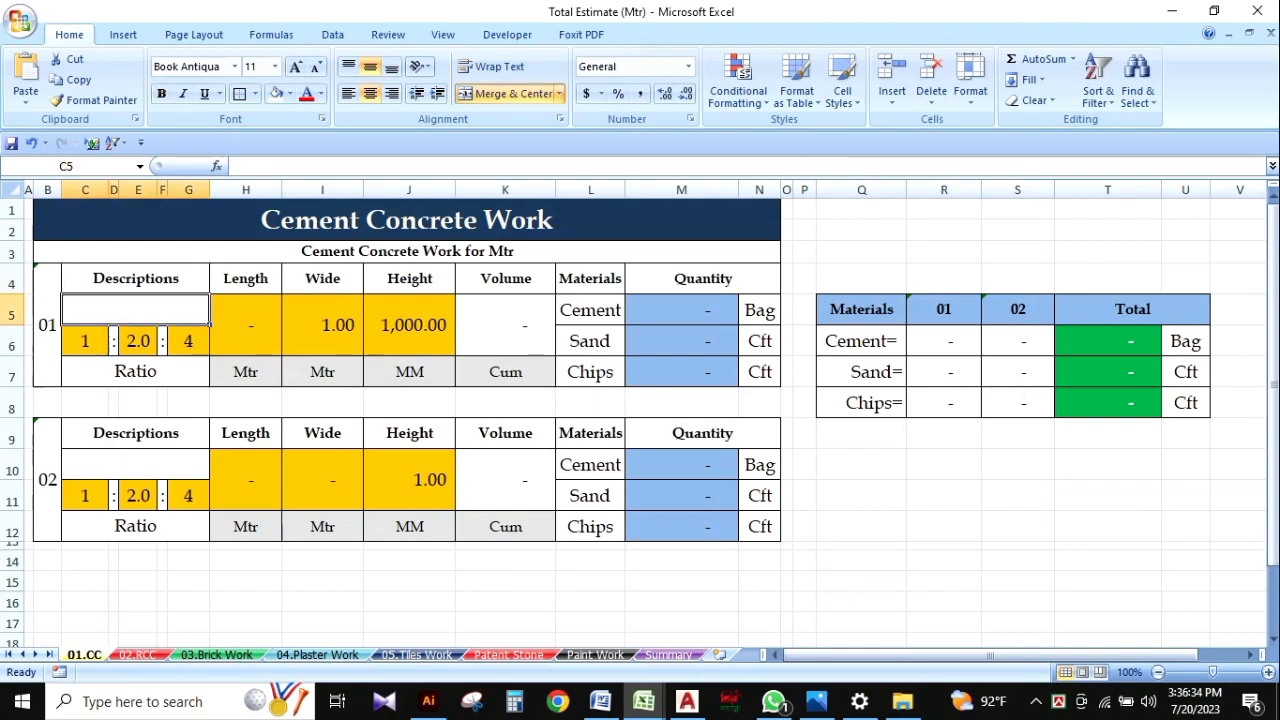
type("Foot")
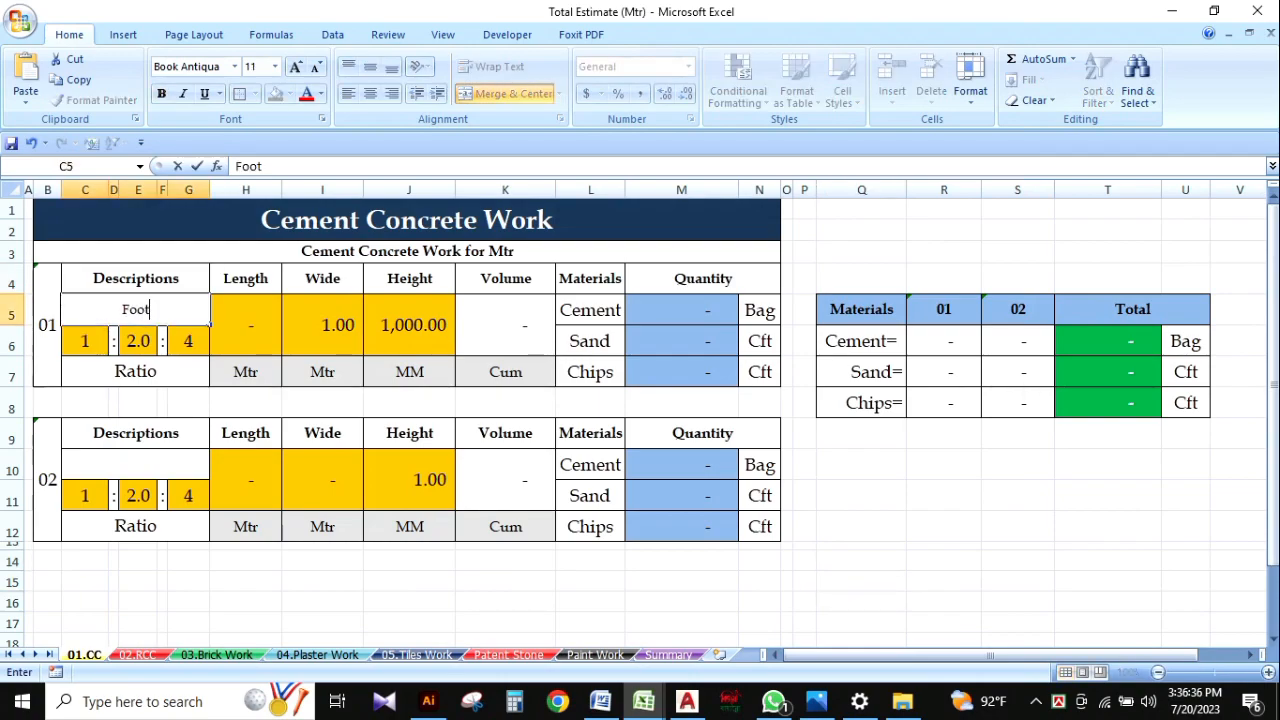
type("ing")
left_click(861, 465)
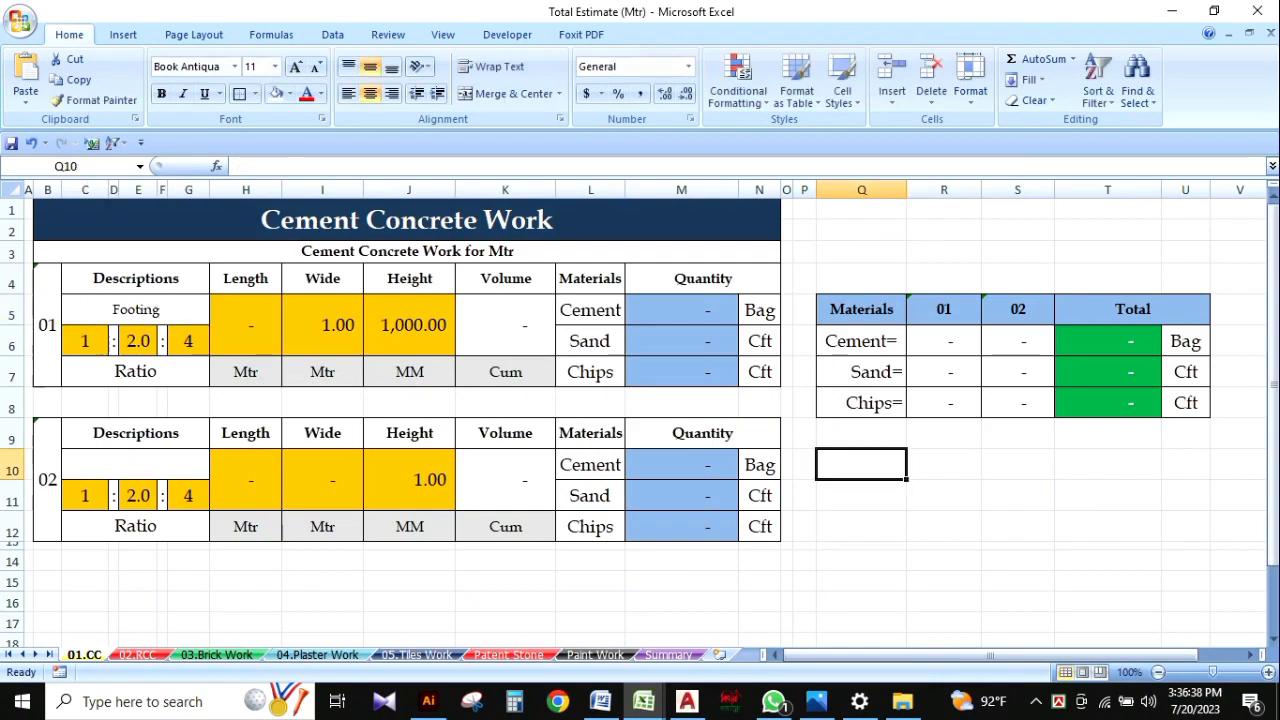
Inspect the three mix ratio cells of the Footing item.
left_click(104, 348)
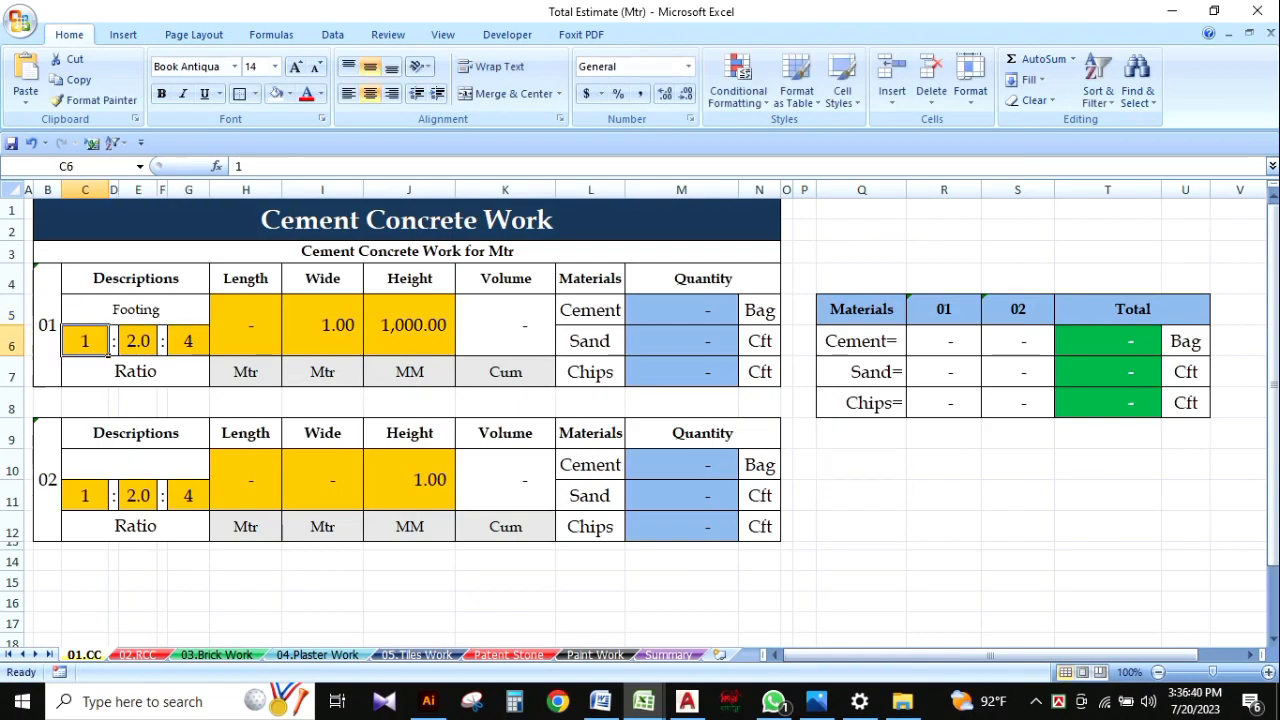
left_click(152, 348)
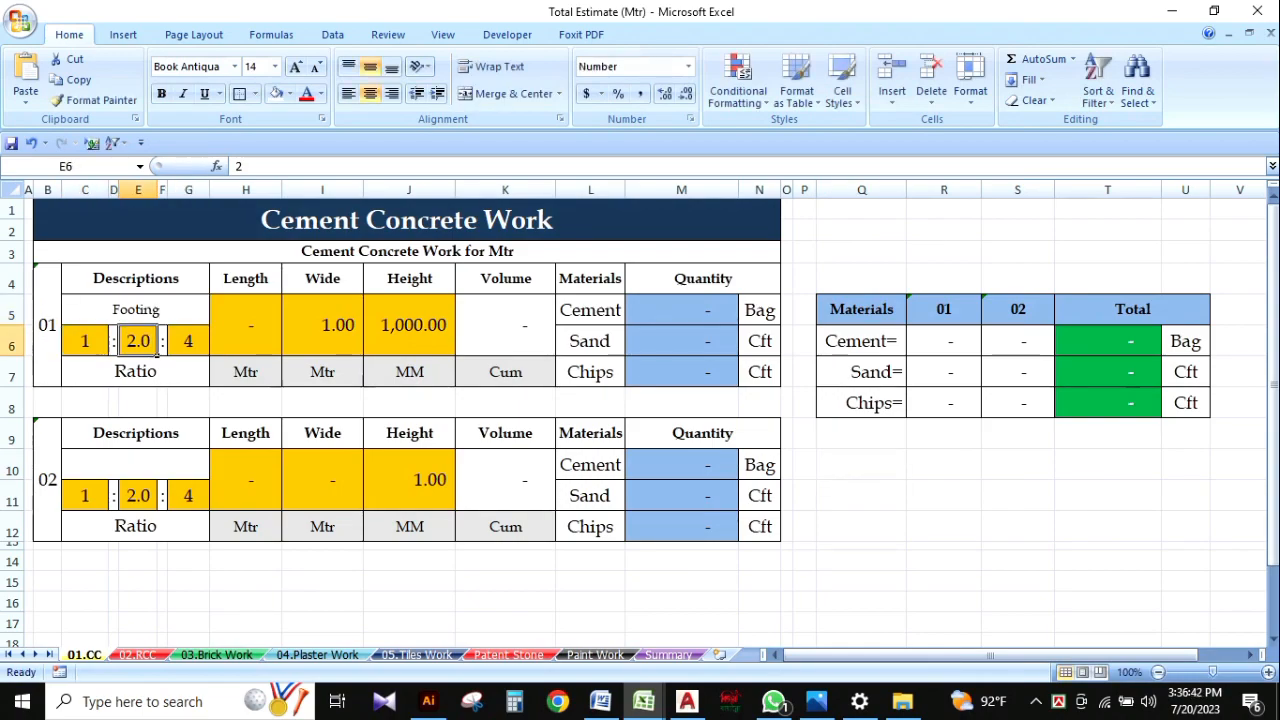
left_click(188, 342)
left_click(759, 602)
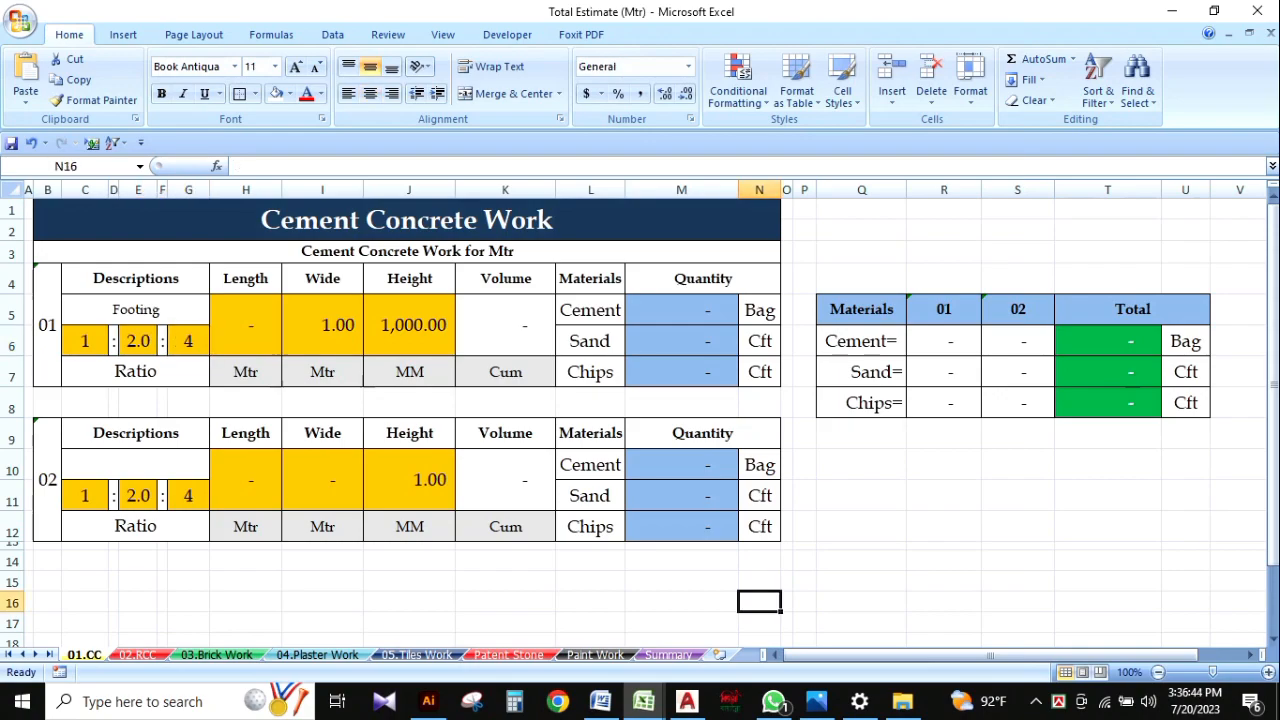
Set the Footing item's length to 5 Mtr and its width to 5 Mtr.
left_click(246, 326)
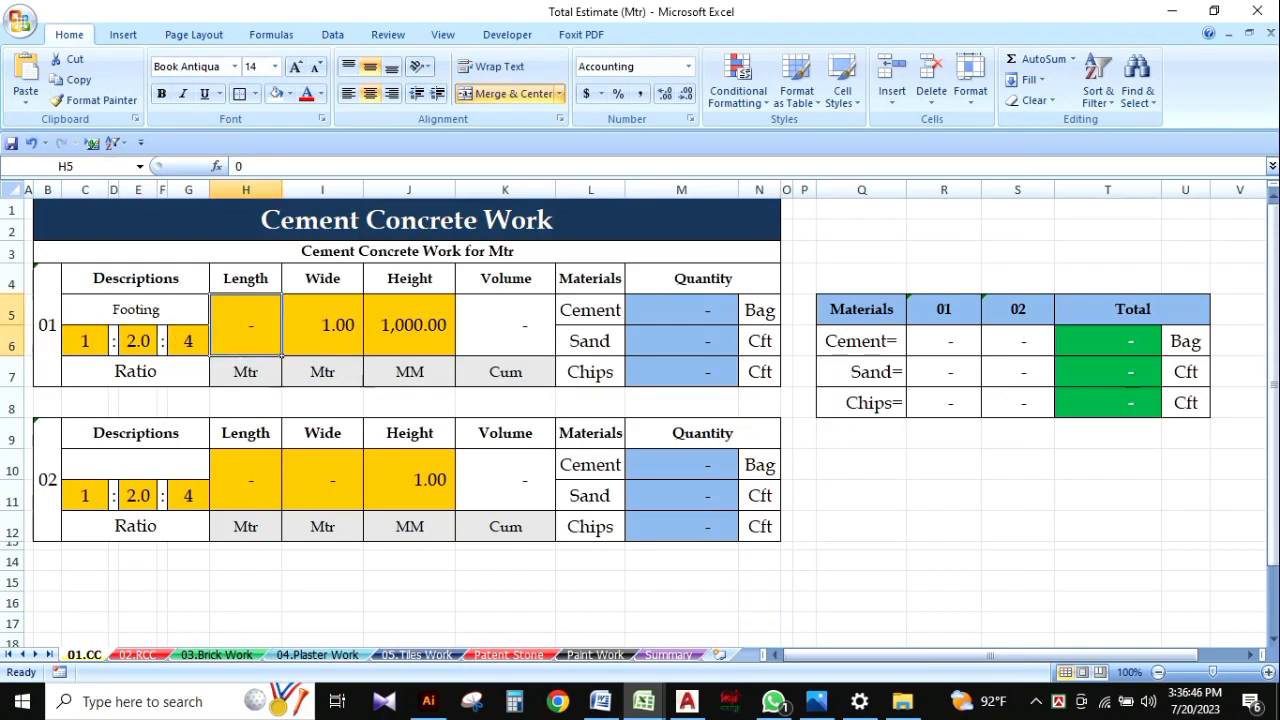
type("5")
key("Tab")
type("5")
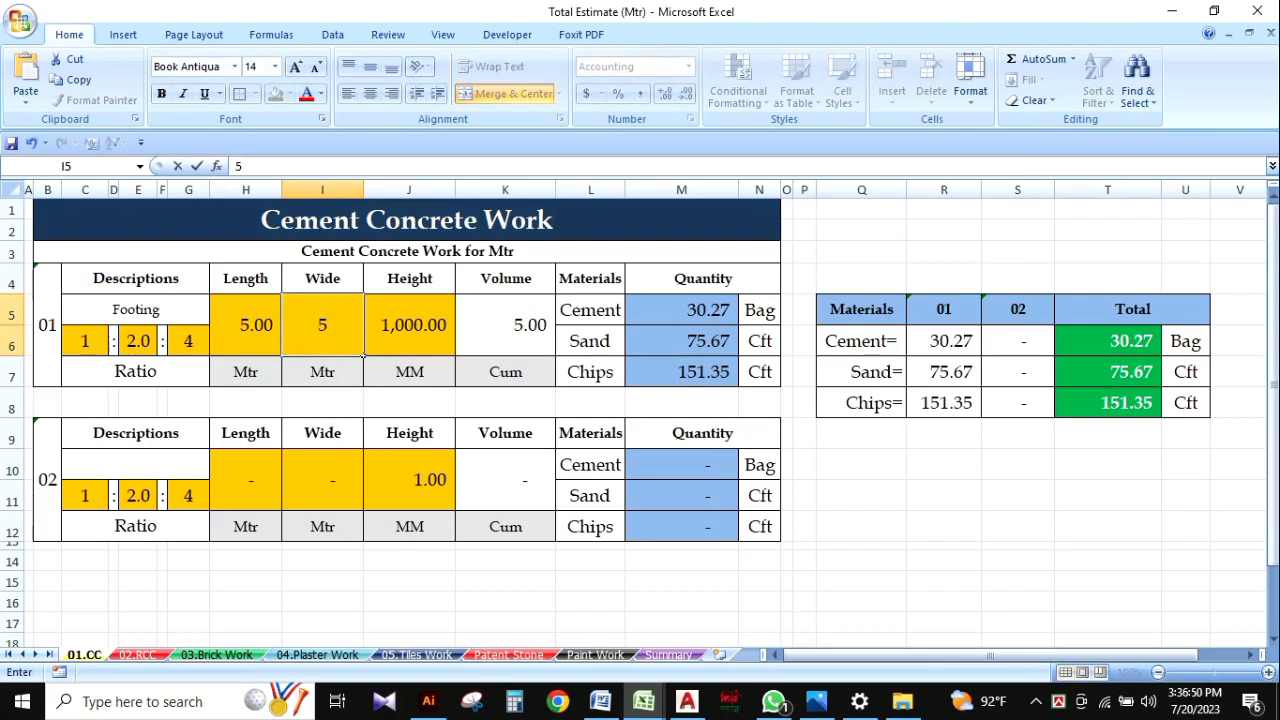
left_click(505, 602)
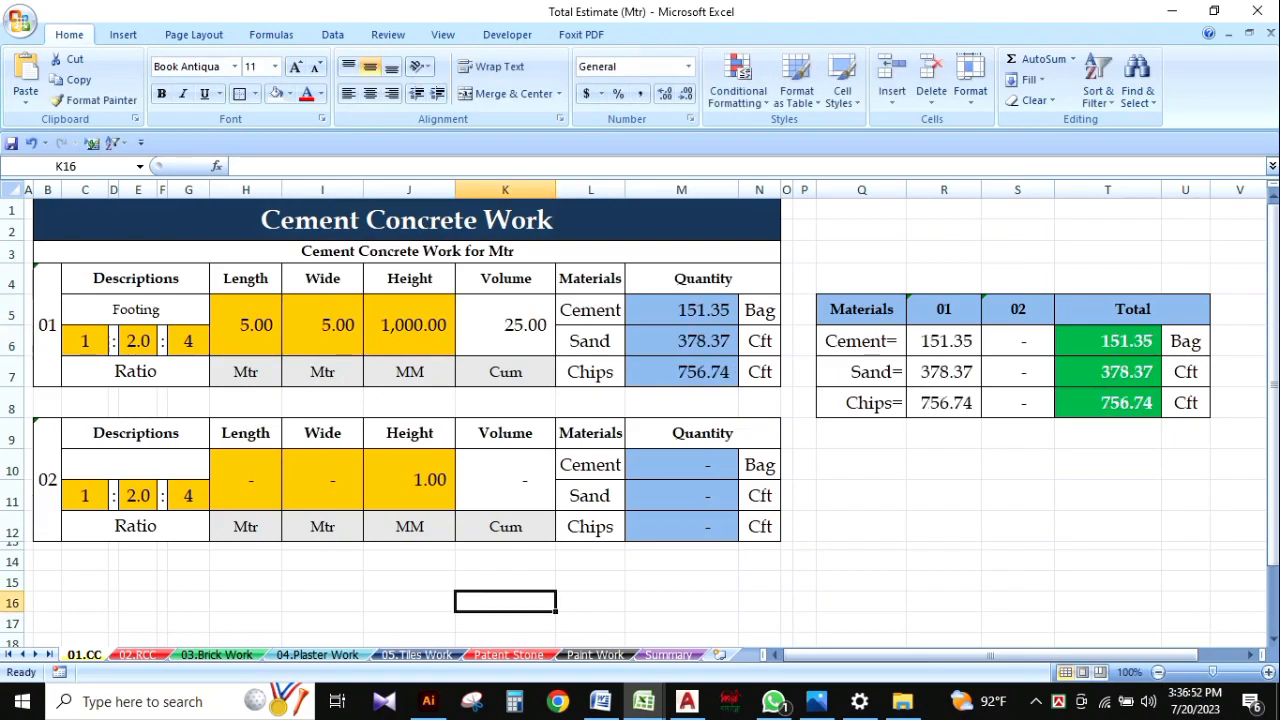
Set the Footing item's height to 300 MM.
left_click(409, 325)
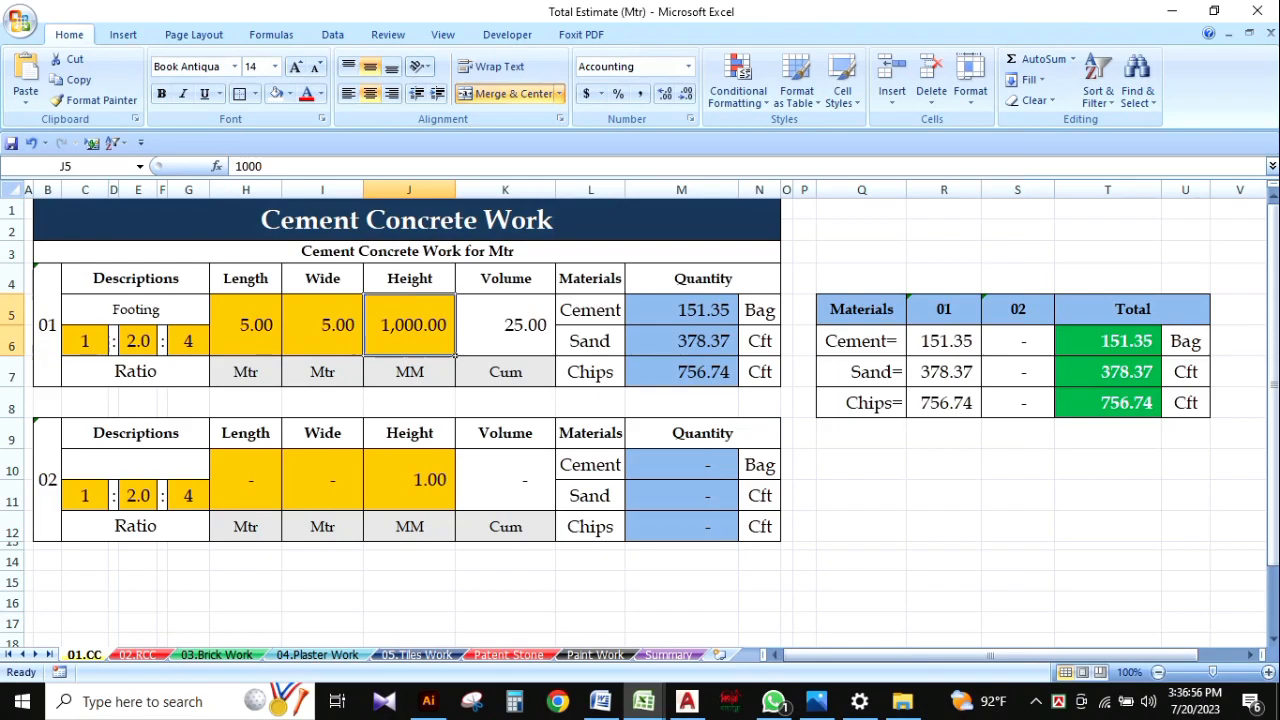
type("300")
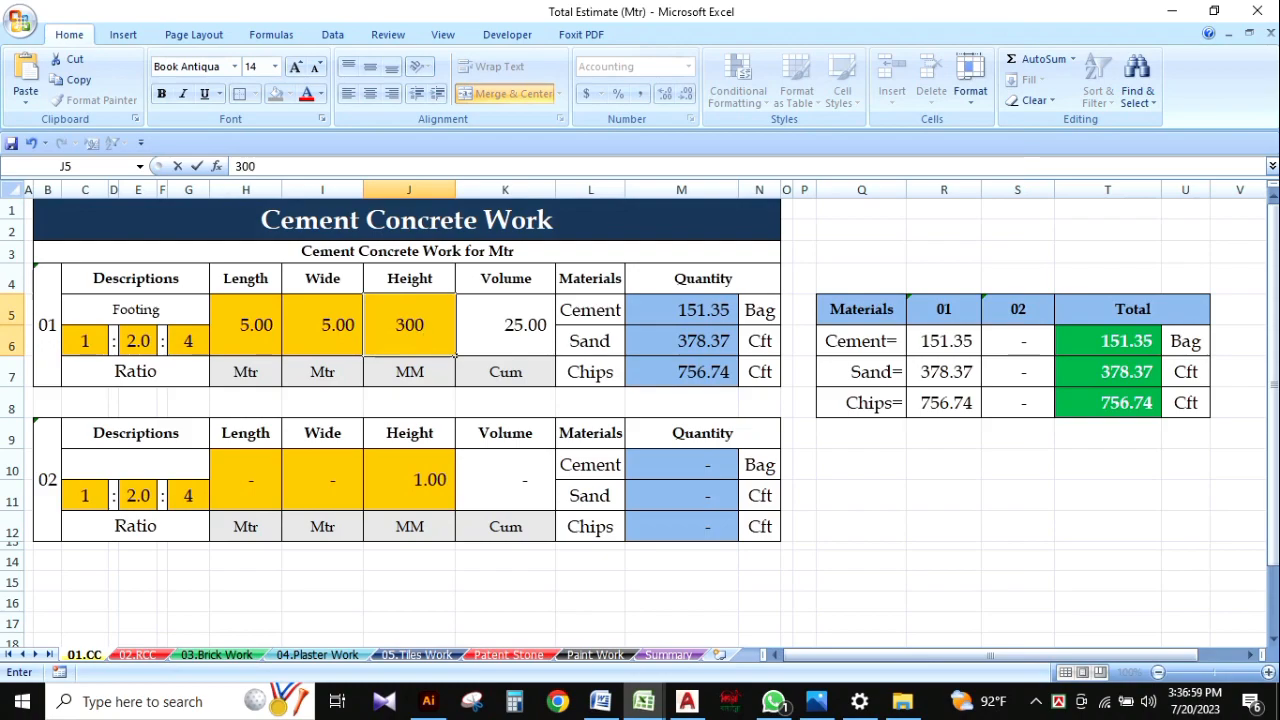
left_click(1017, 560)
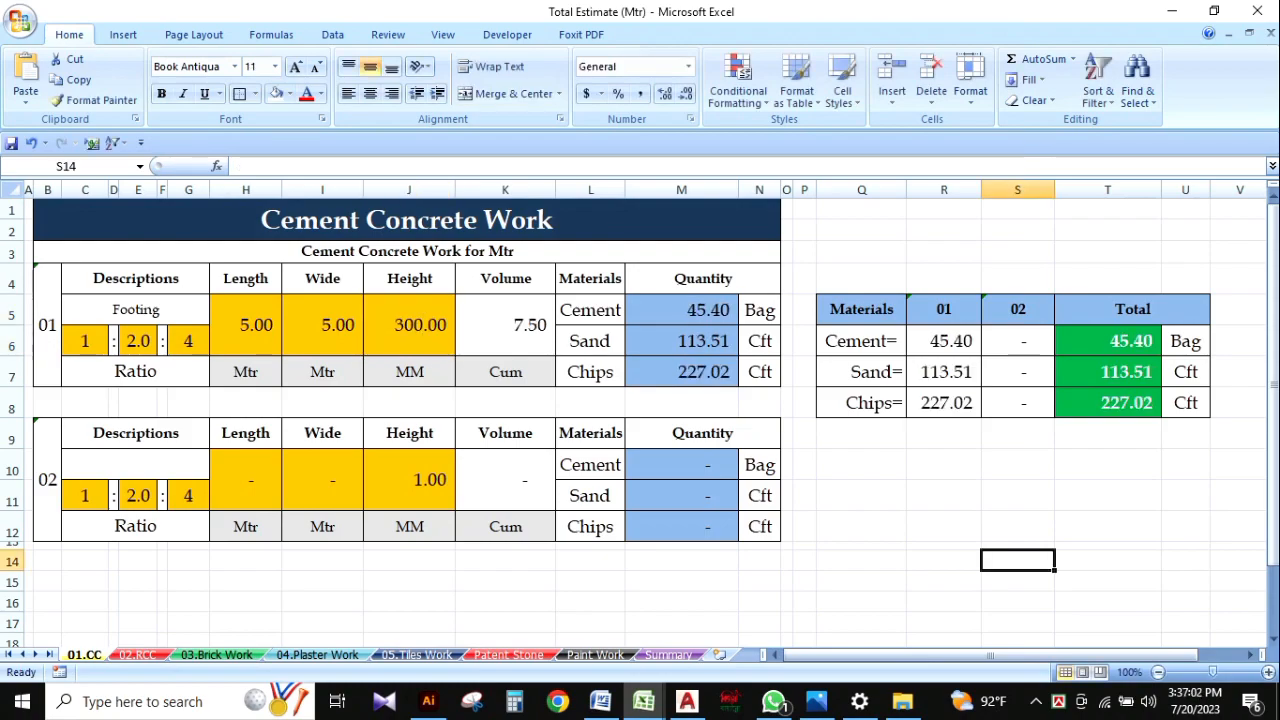
Examine the Footing item's length, width and height entries and the formula that calculates its volume.
left_click(246, 325)
left_click(322, 325)
left_click(409, 325)
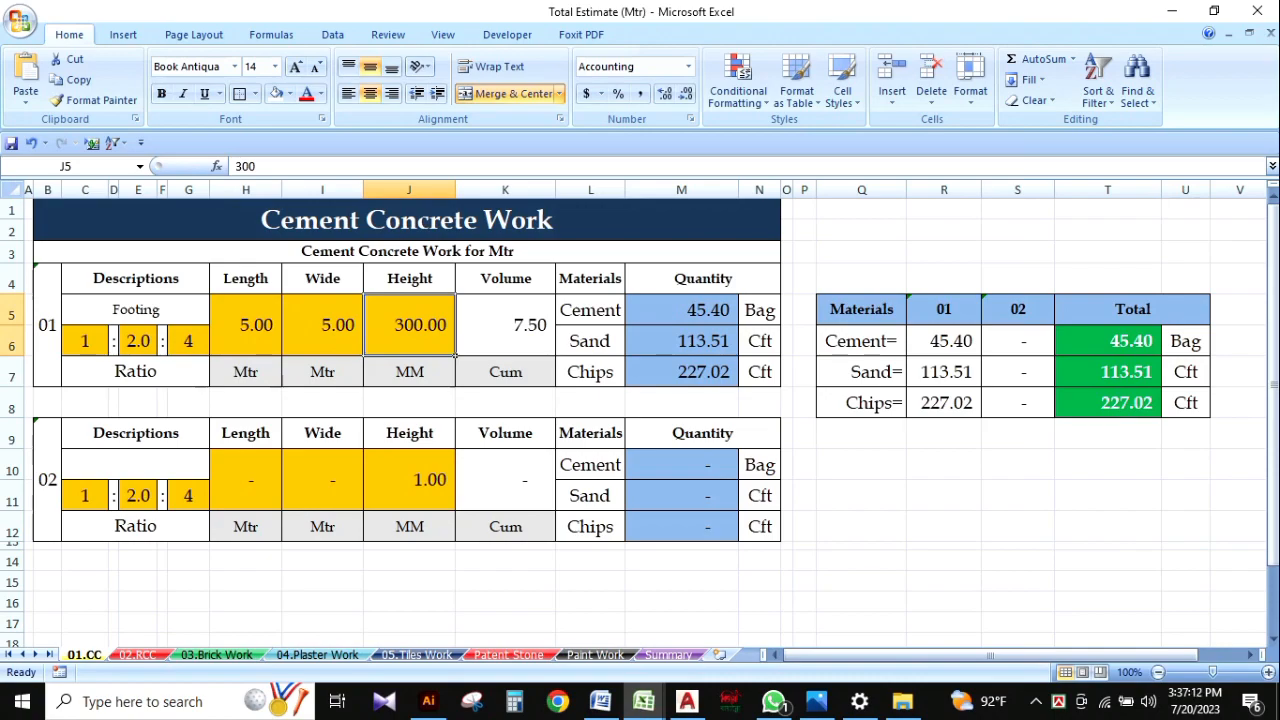
left_click(1018, 602)
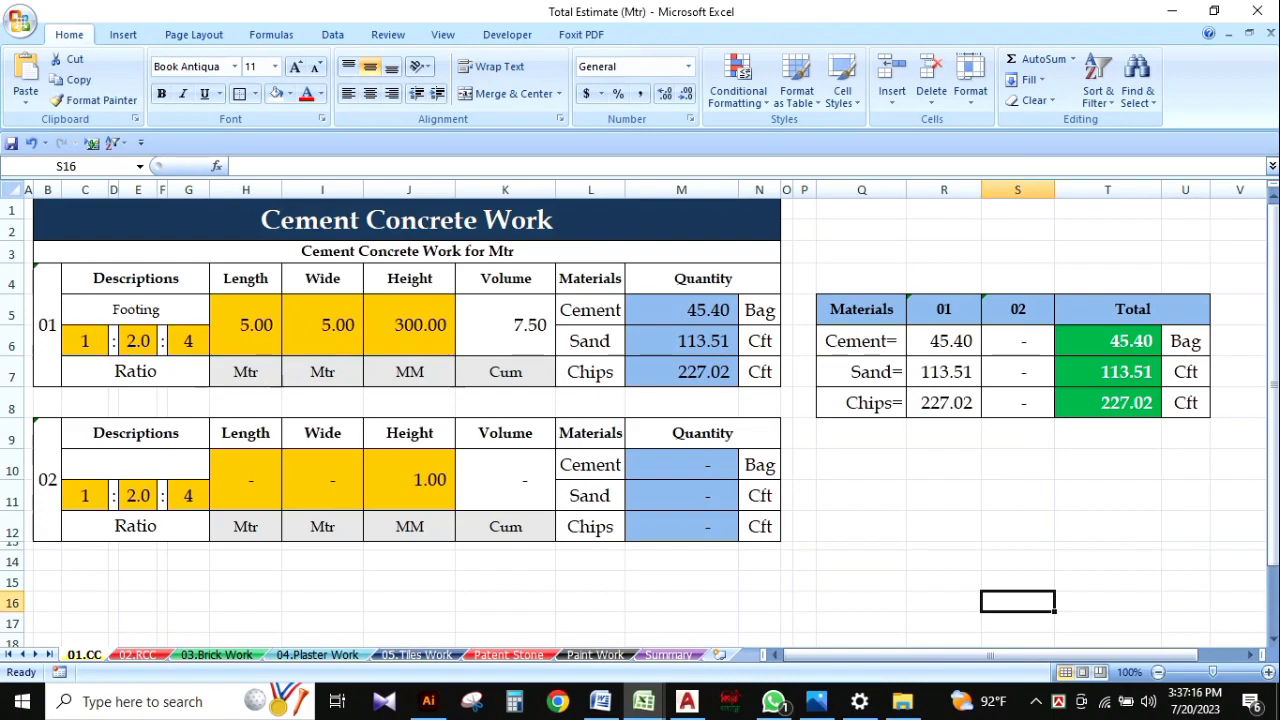
double_click(532, 326)
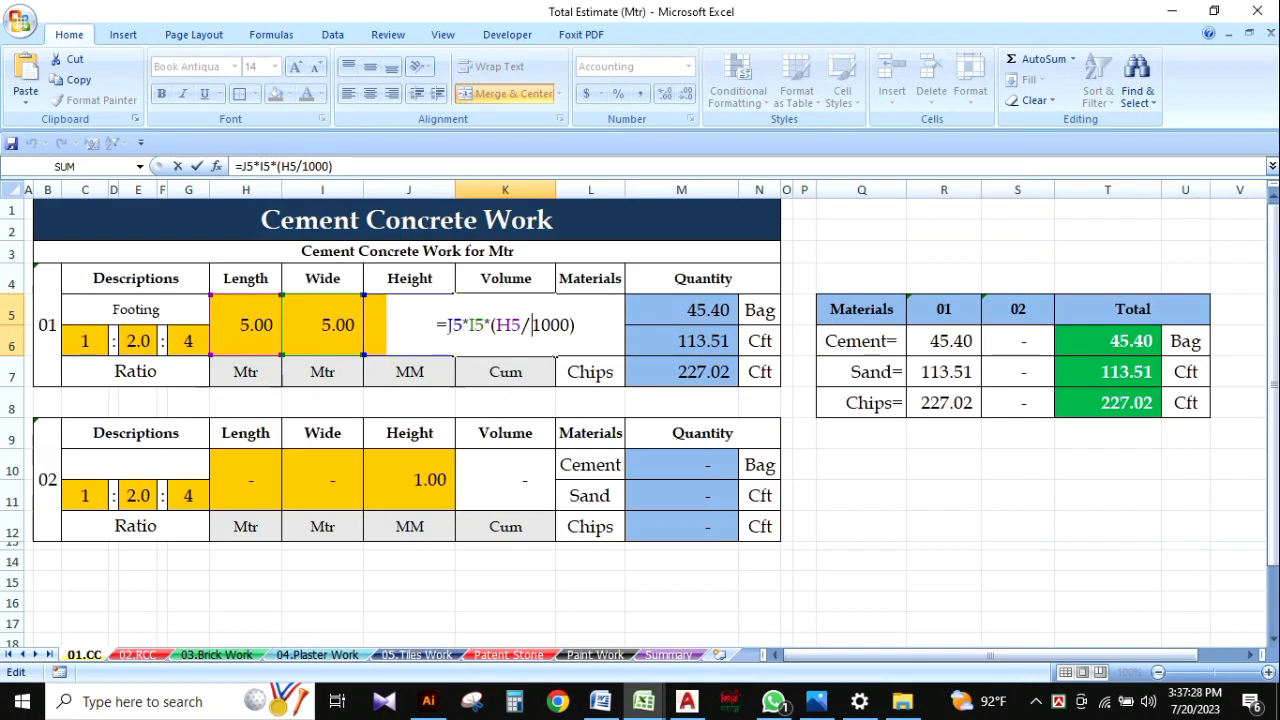
key("ctrl+Return")
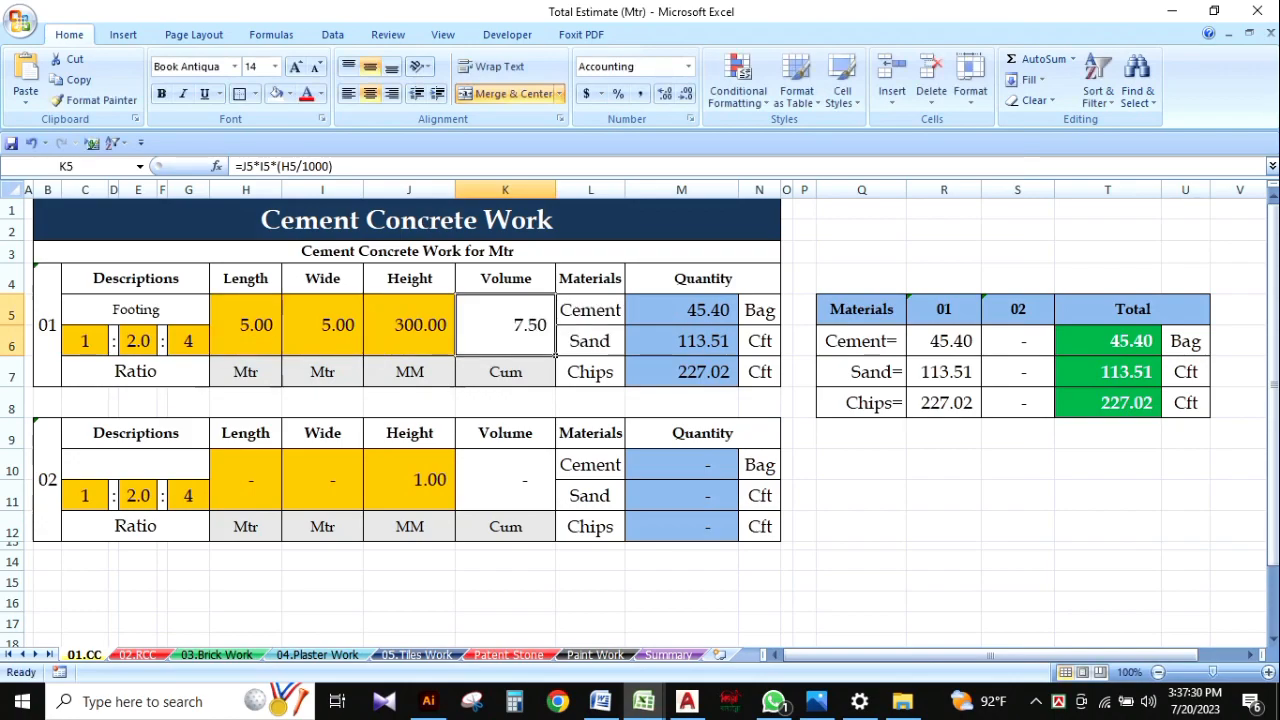
left_click(505, 372)
left_click(861, 495)
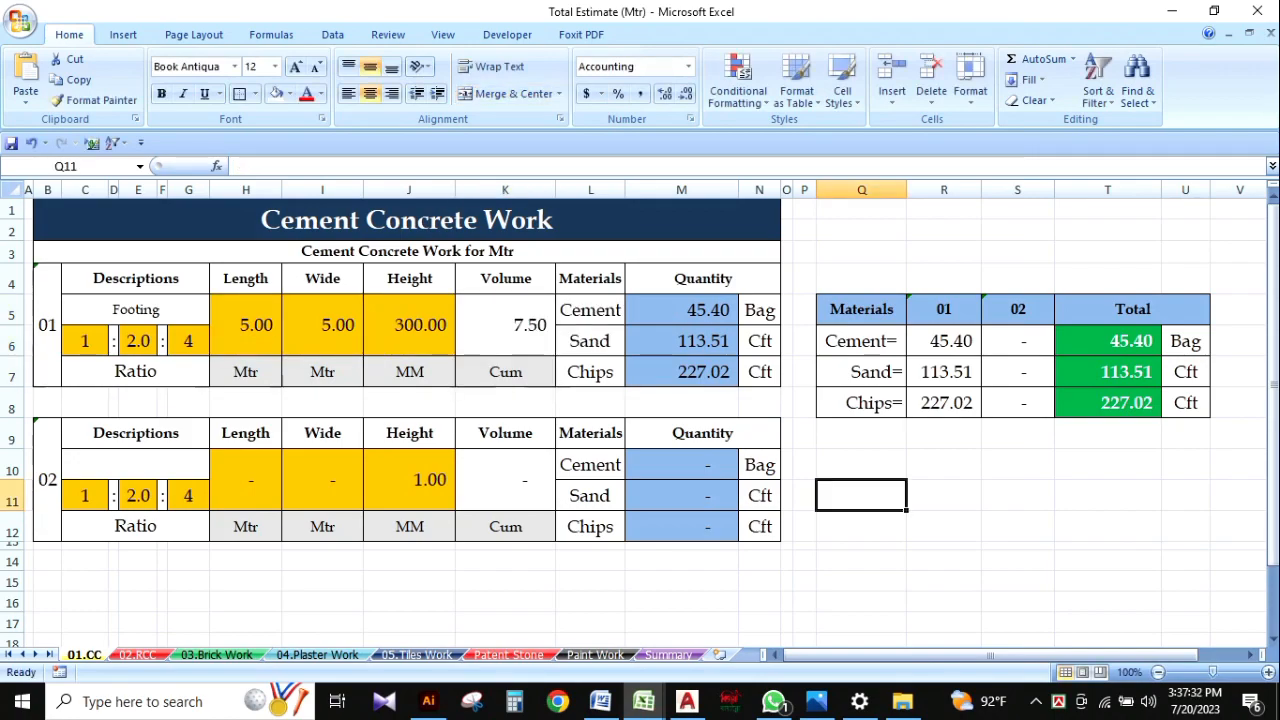
Set the Footing item's length to 2 Mtr and its width to 2 Mtr.
left_click(246, 325)
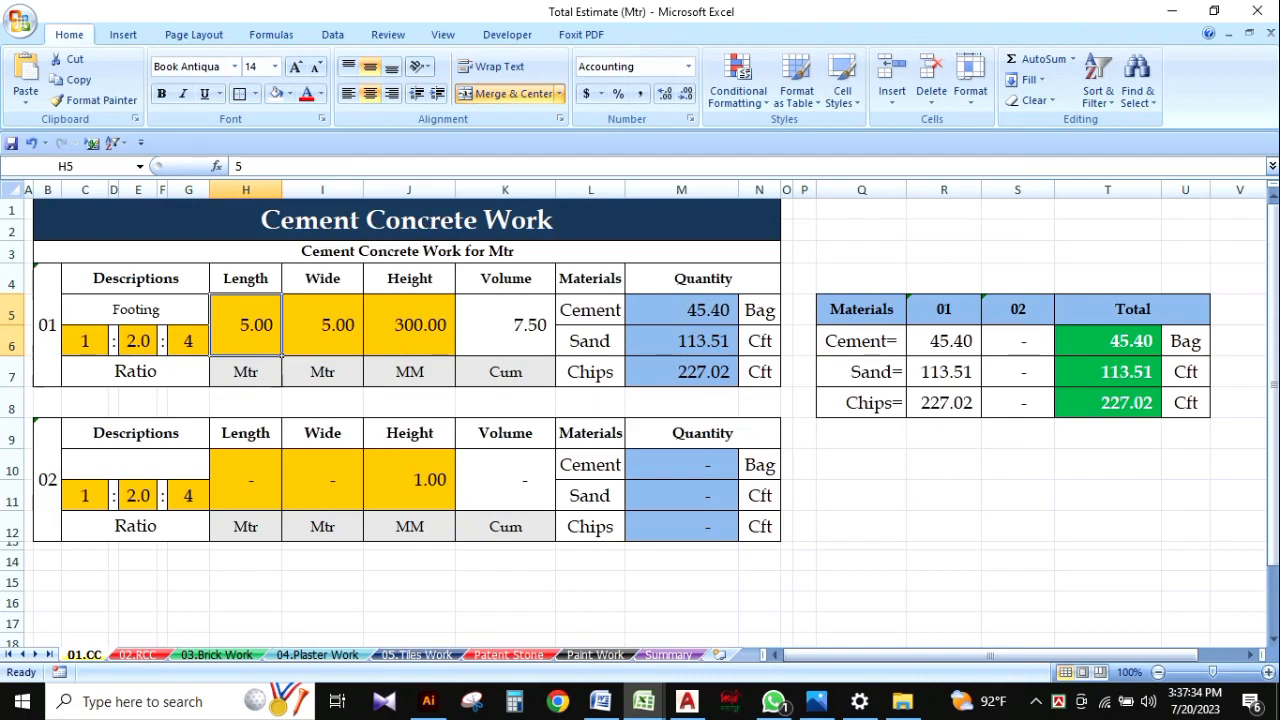
type("2")
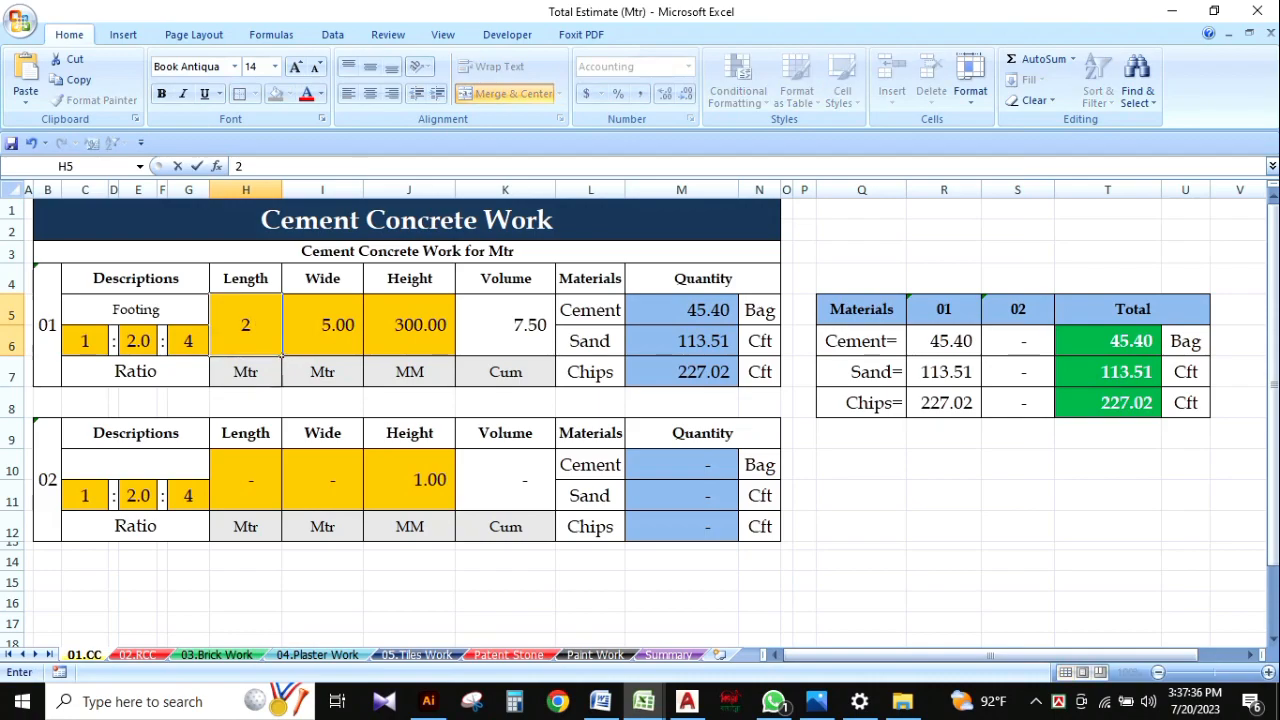
key("Tab")
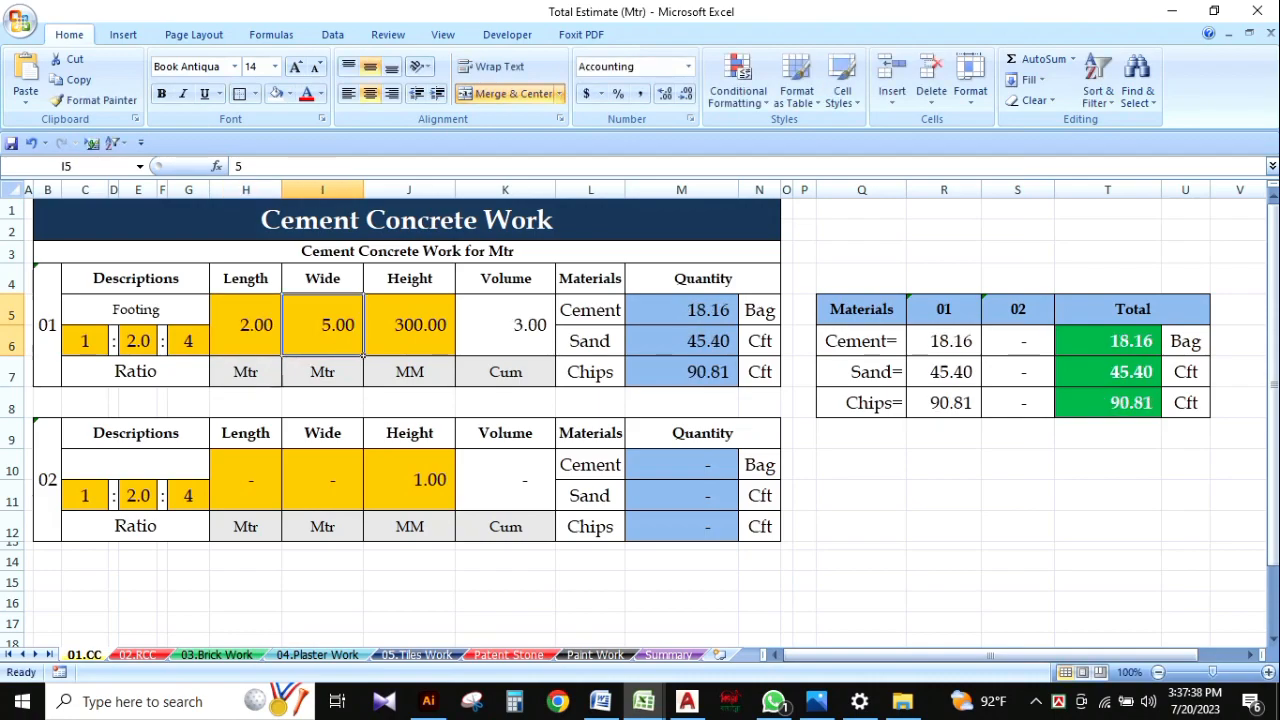
type("2")
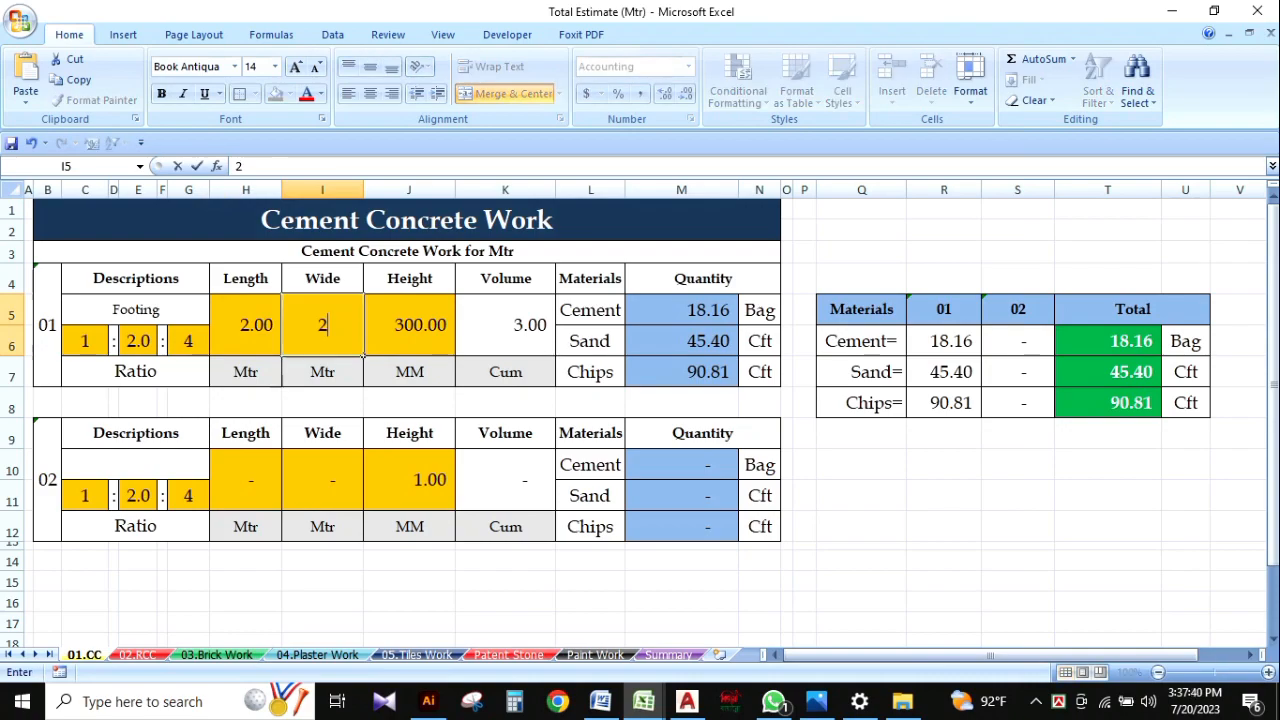
left_click(1237, 561)
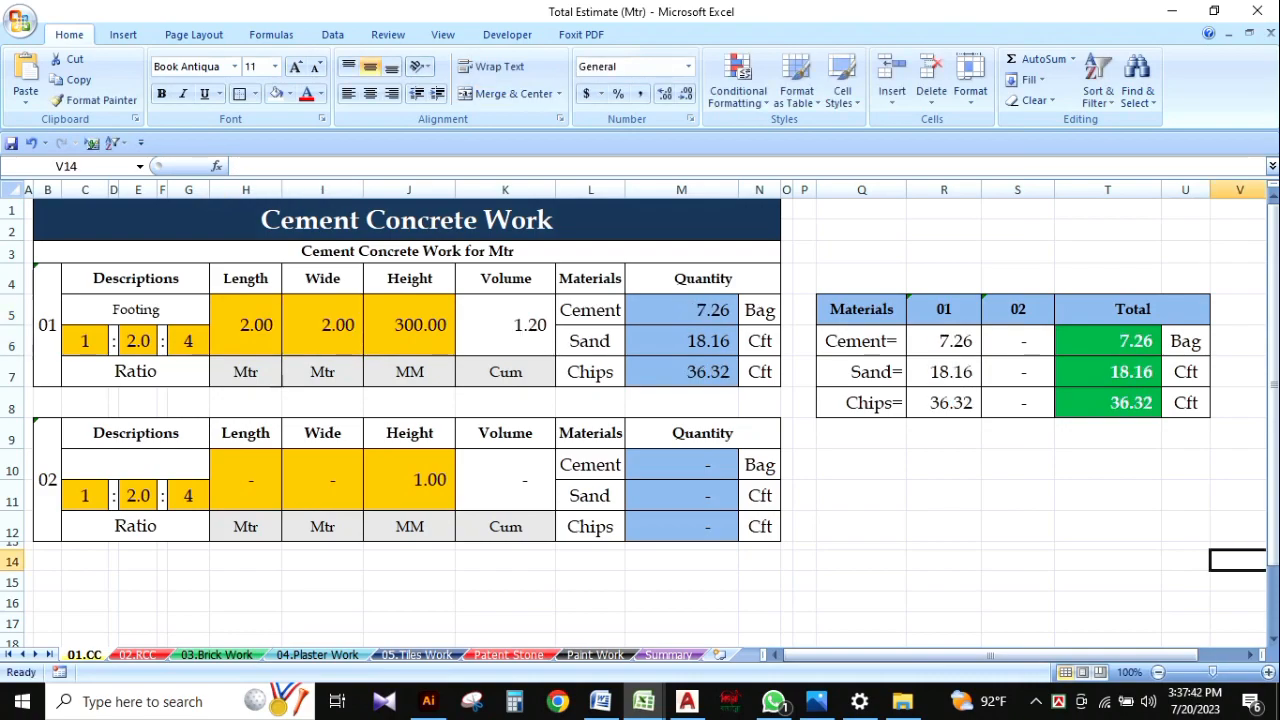
Inspect the formula that calculates the Footing item's volume without changing it.
double_click(491, 325)
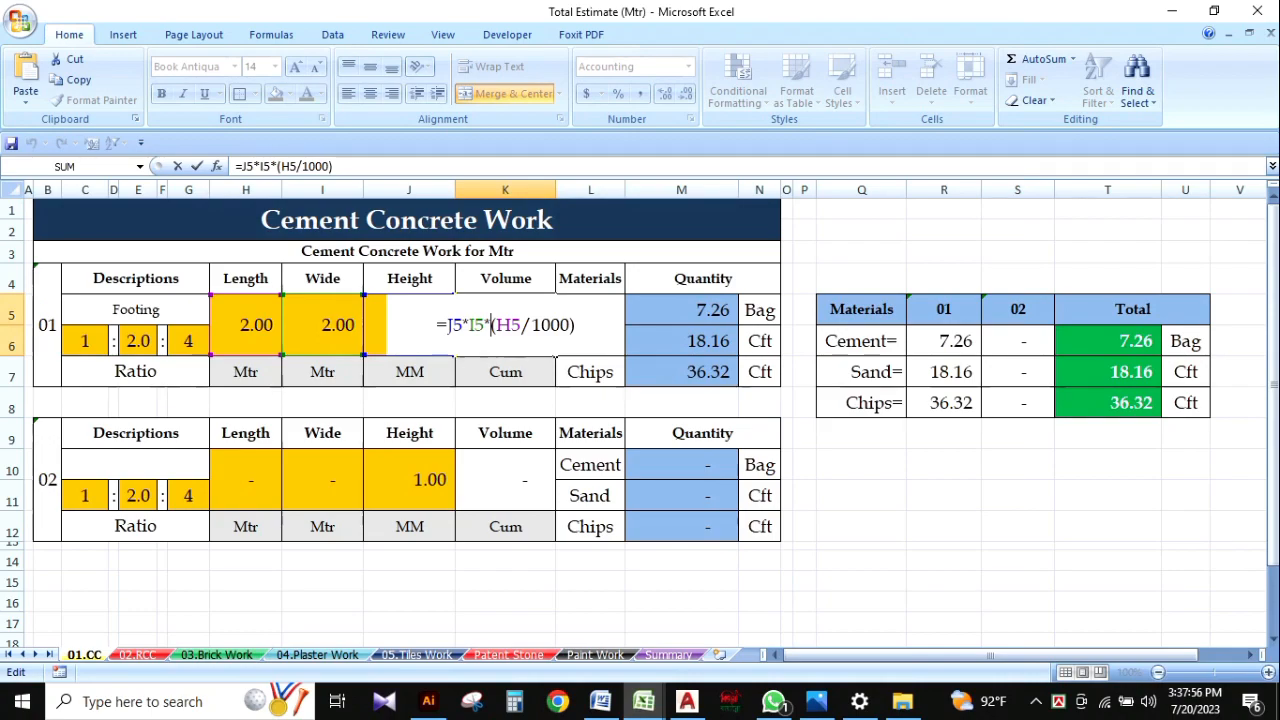
key("Escape")
left_click(861, 465)
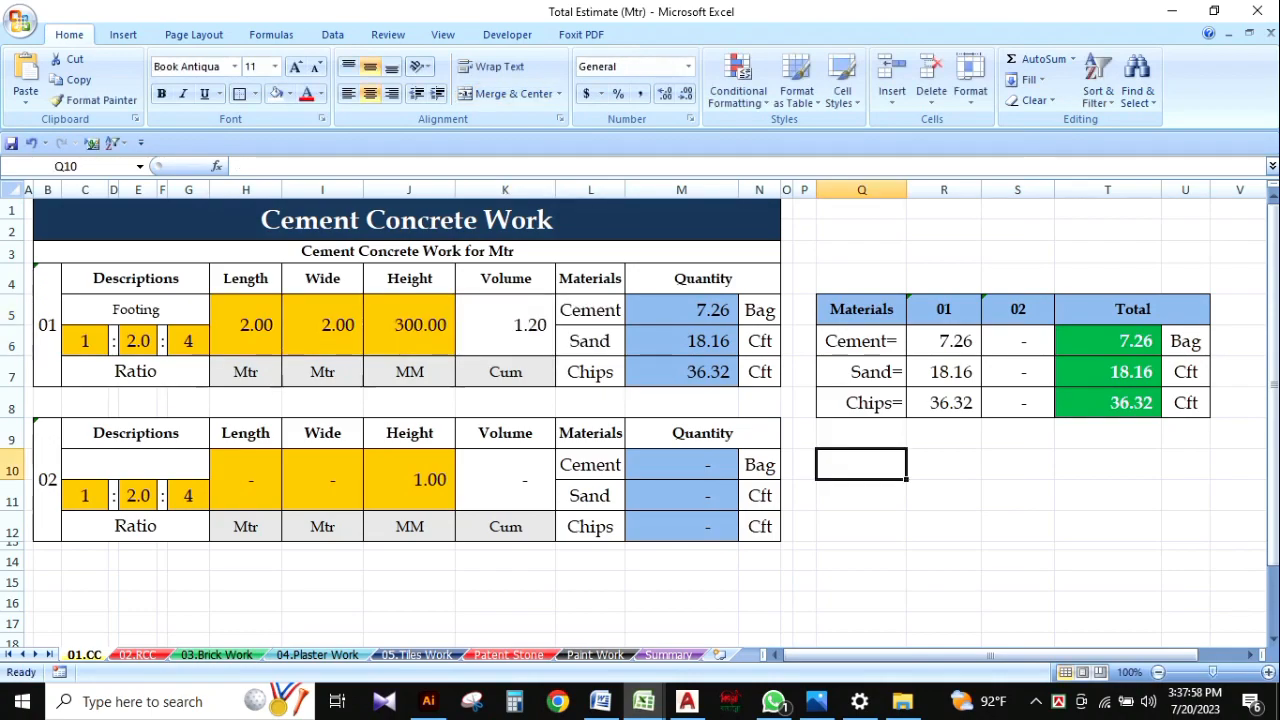
left_click(861, 526)
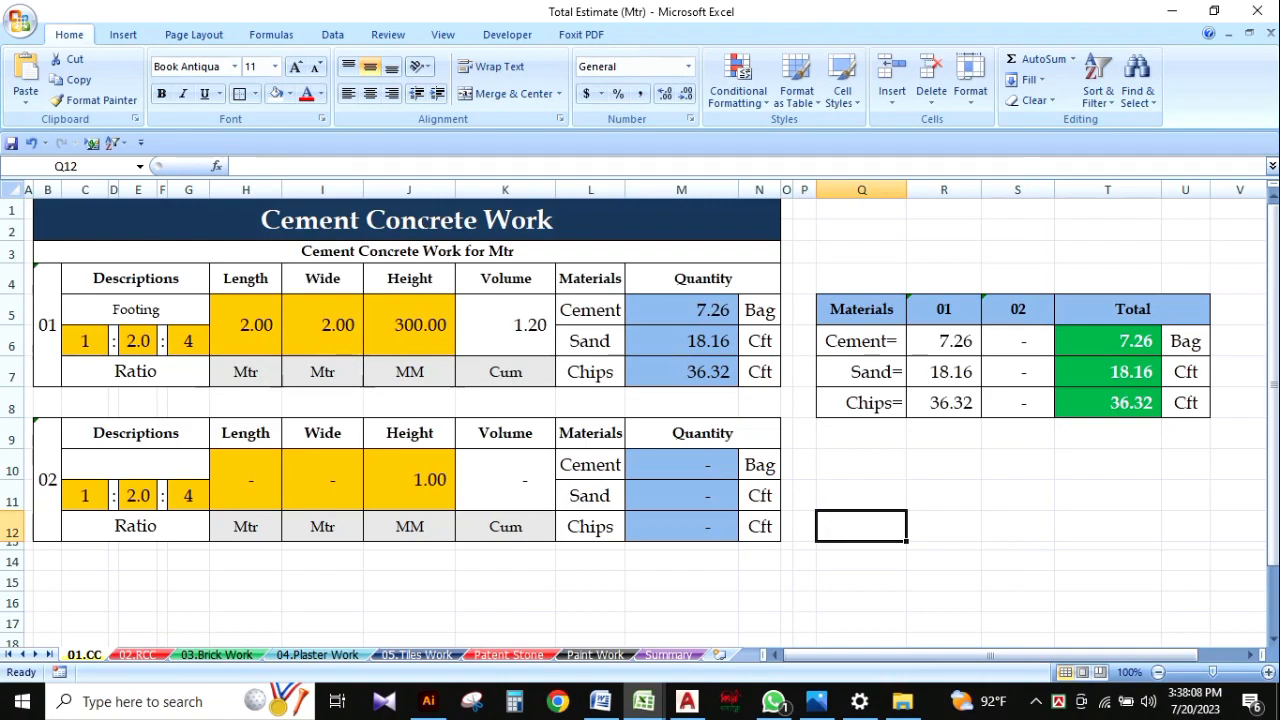
Examine the Footing item's cement quantity formula and the volume and ratio cells it references.
left_click(682, 310)
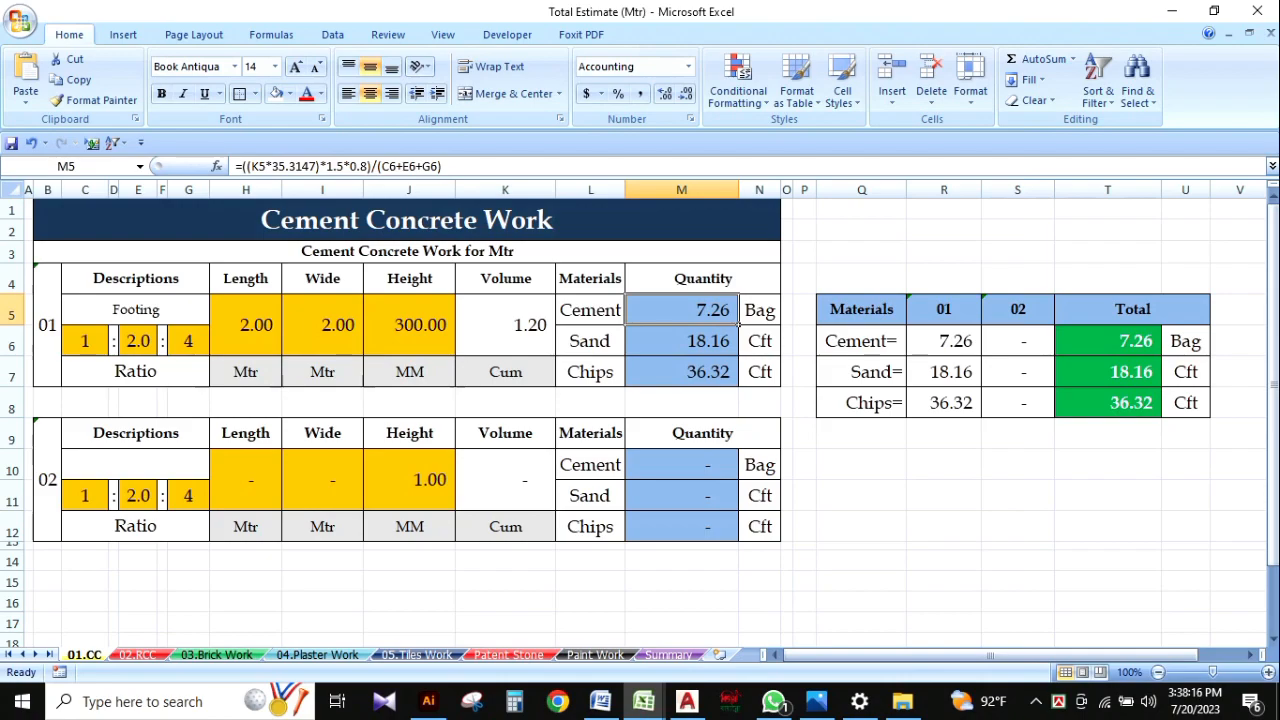
key("F2")
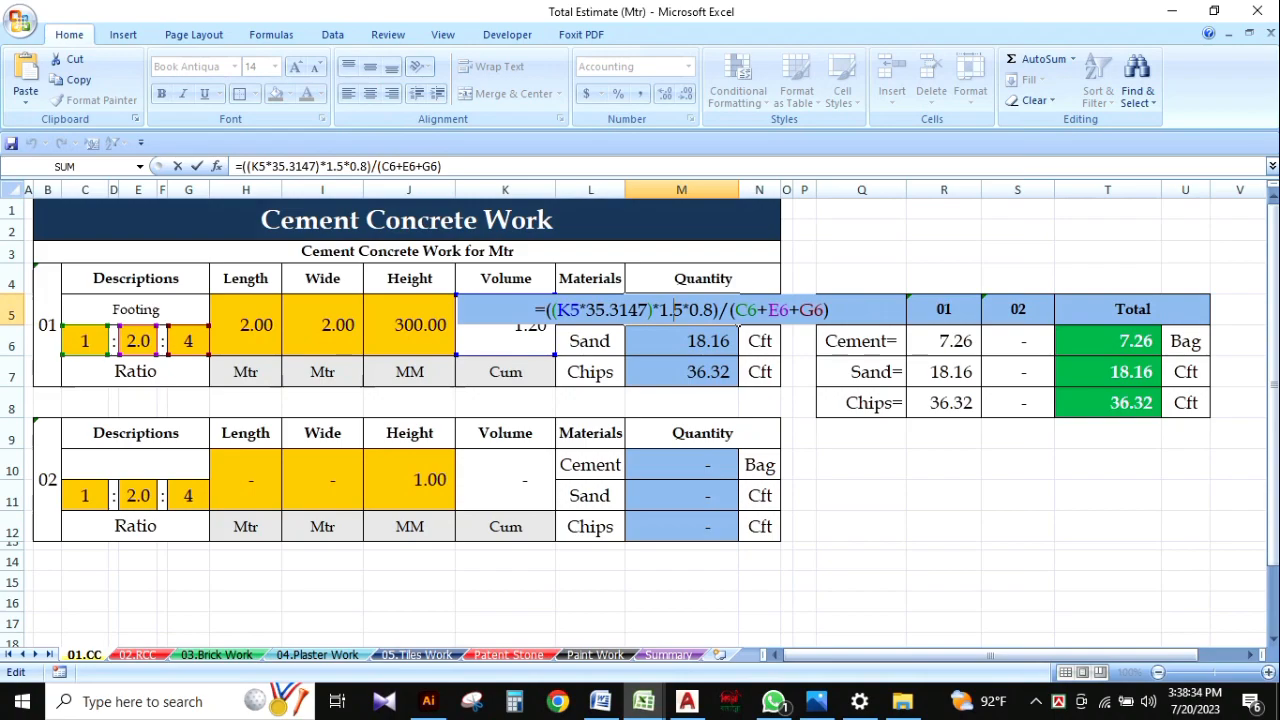
key("Right")
key("Return")
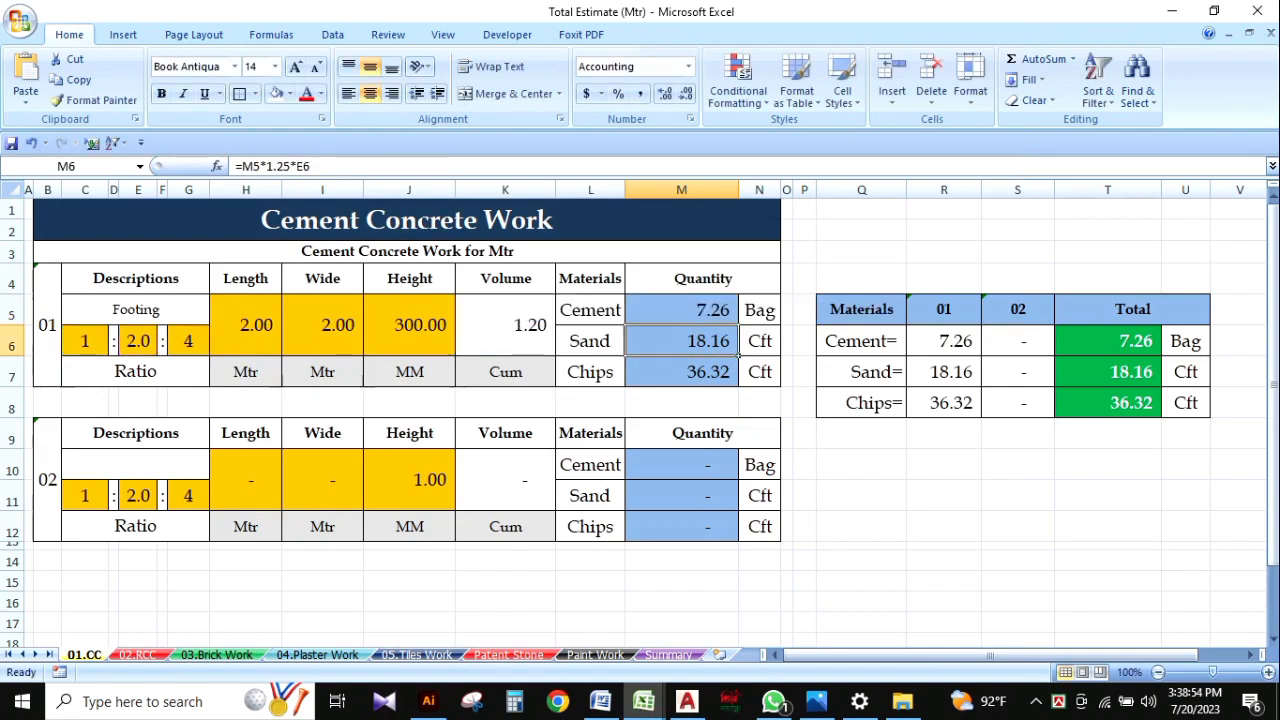
left_click(861, 465)
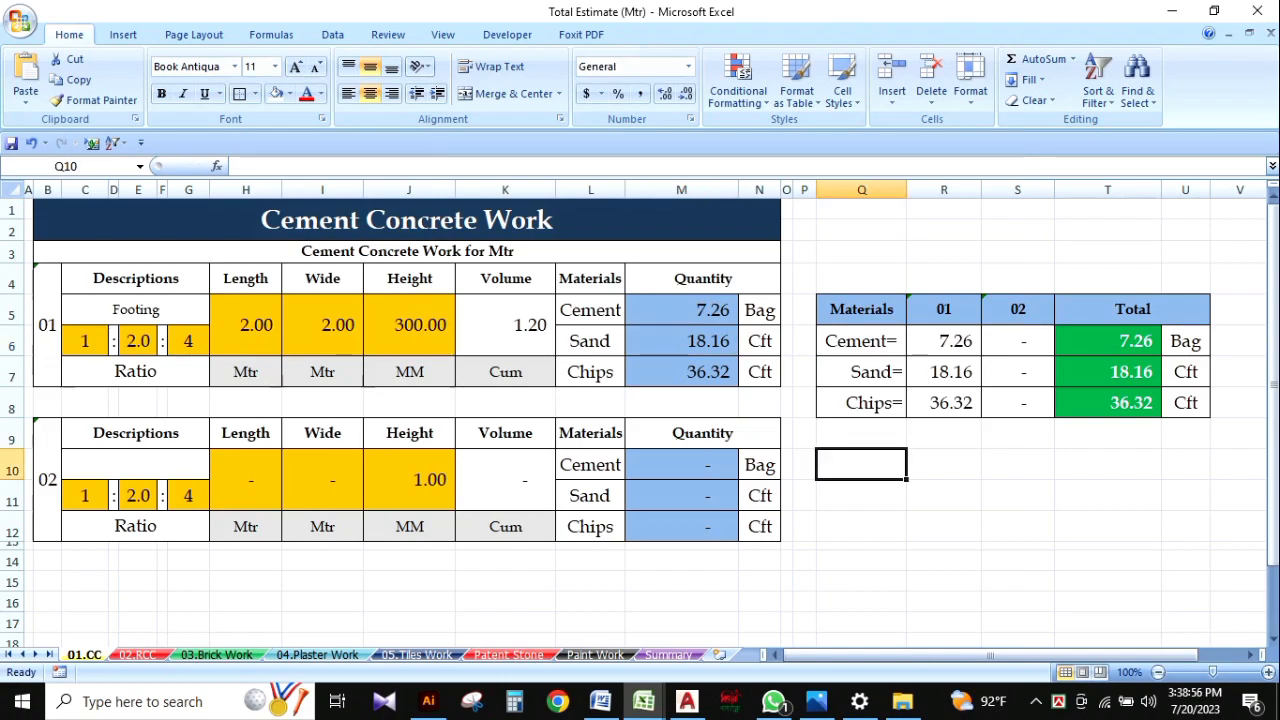
Examine the Footing item's sand quantity formula and the cement quantity and ratio cells it references.
double_click(681, 341)
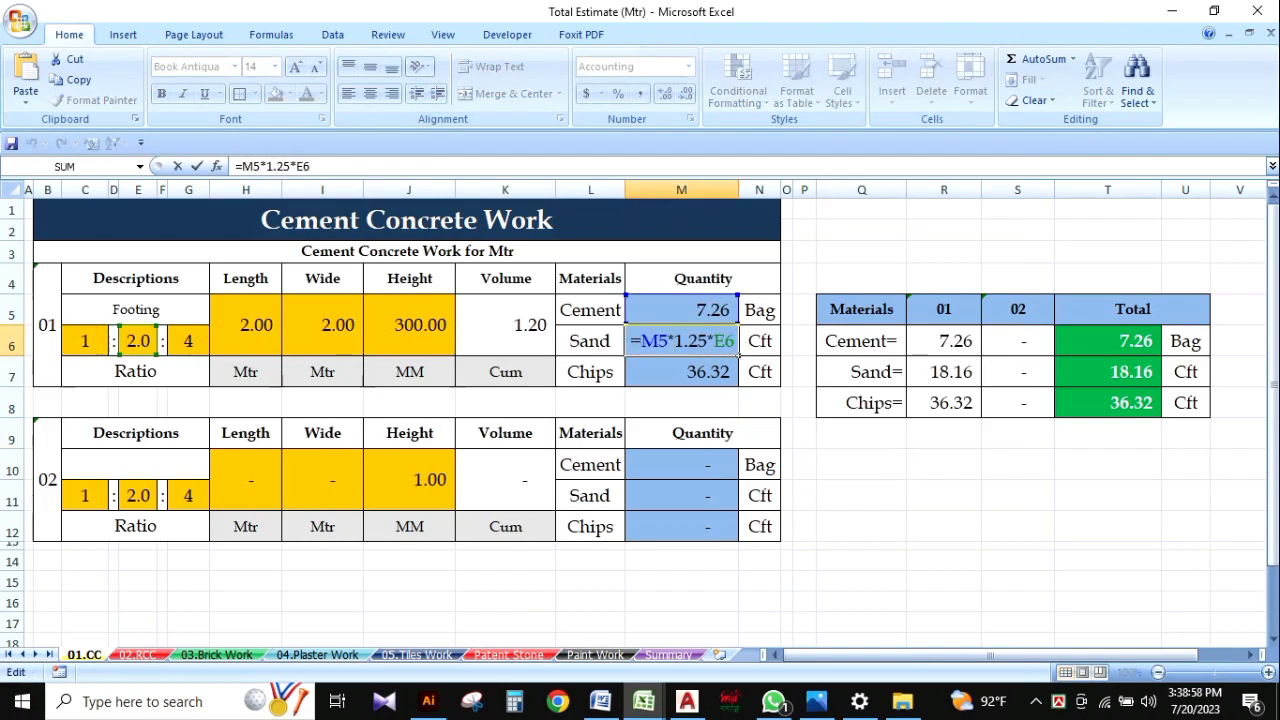
left_click(861, 496)
double_click(688, 341)
key("Escape")
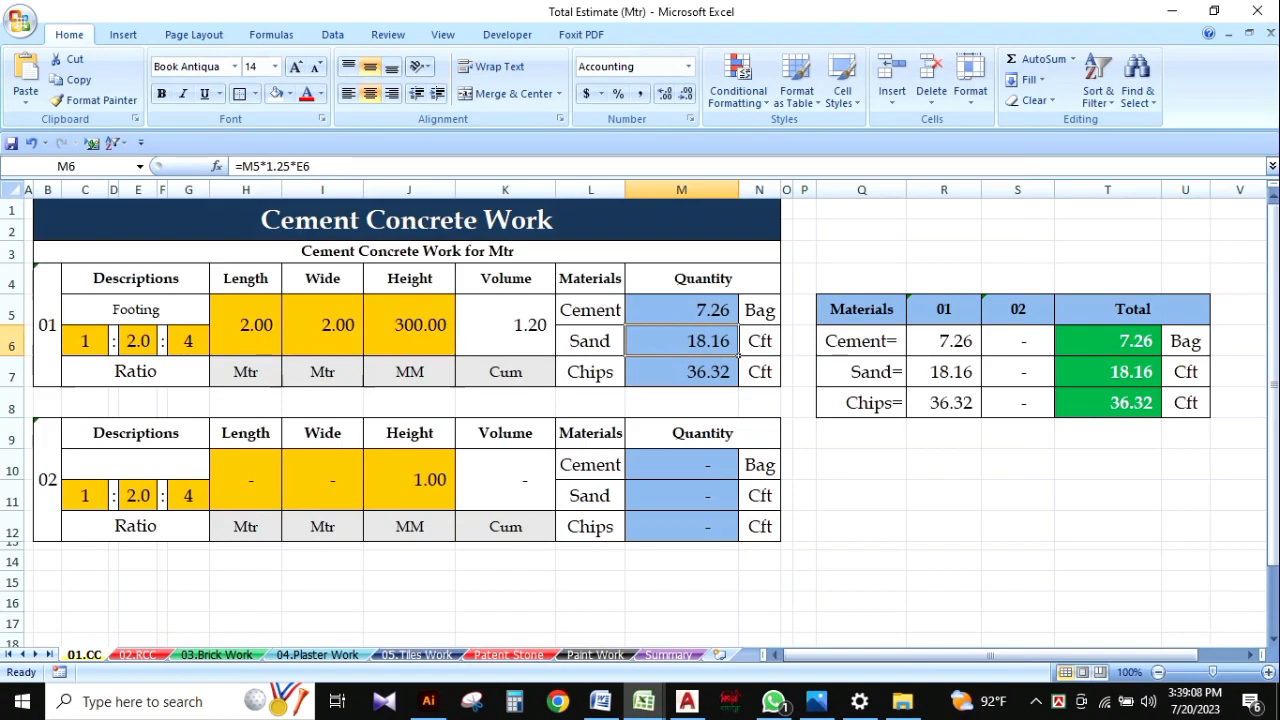
key("F2")
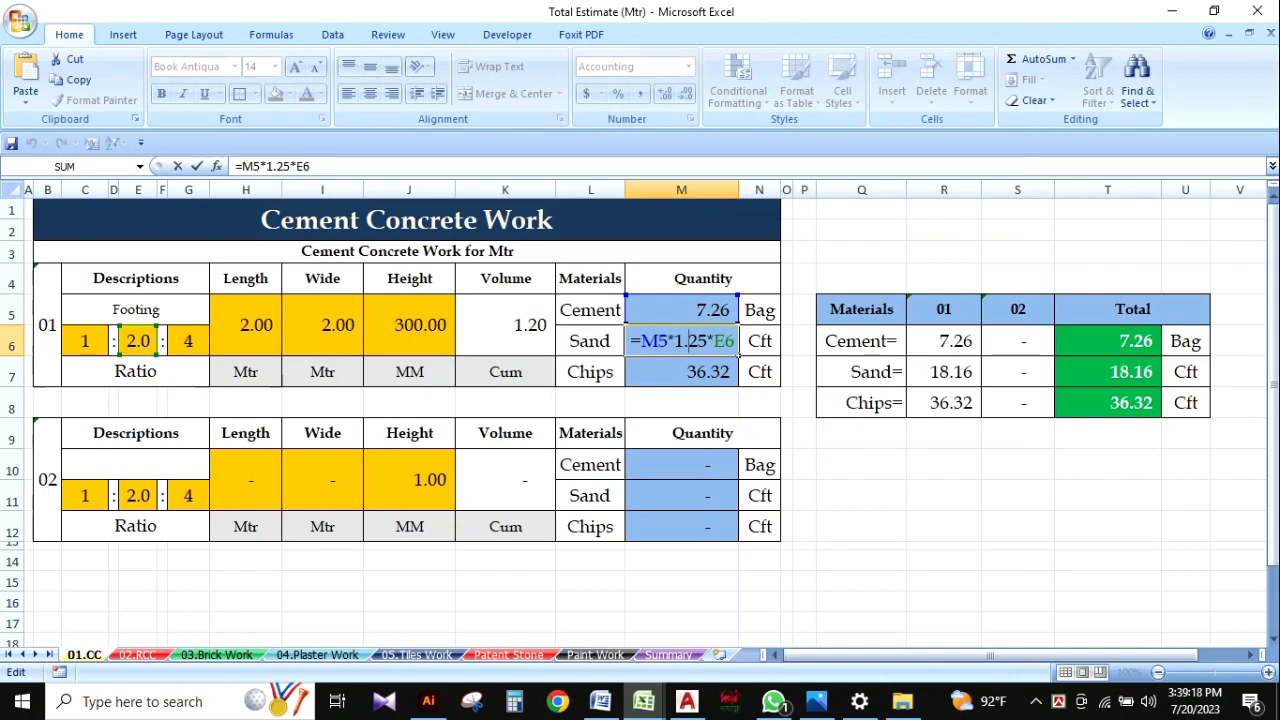
left_click(707, 341)
key("Escape")
left_click(862, 465)
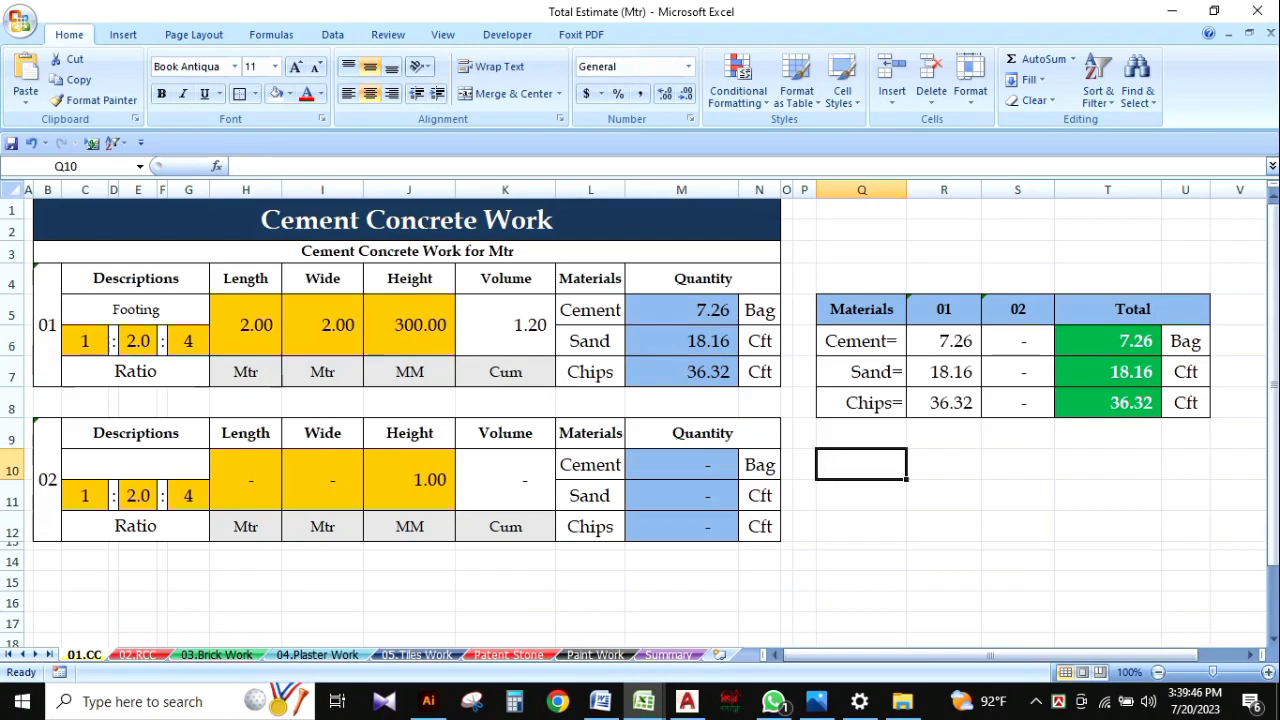
Try a sand part of 1.5 in the Footing item's mix ratio, and undo the change.
left_click(138, 341)
type("1.5")
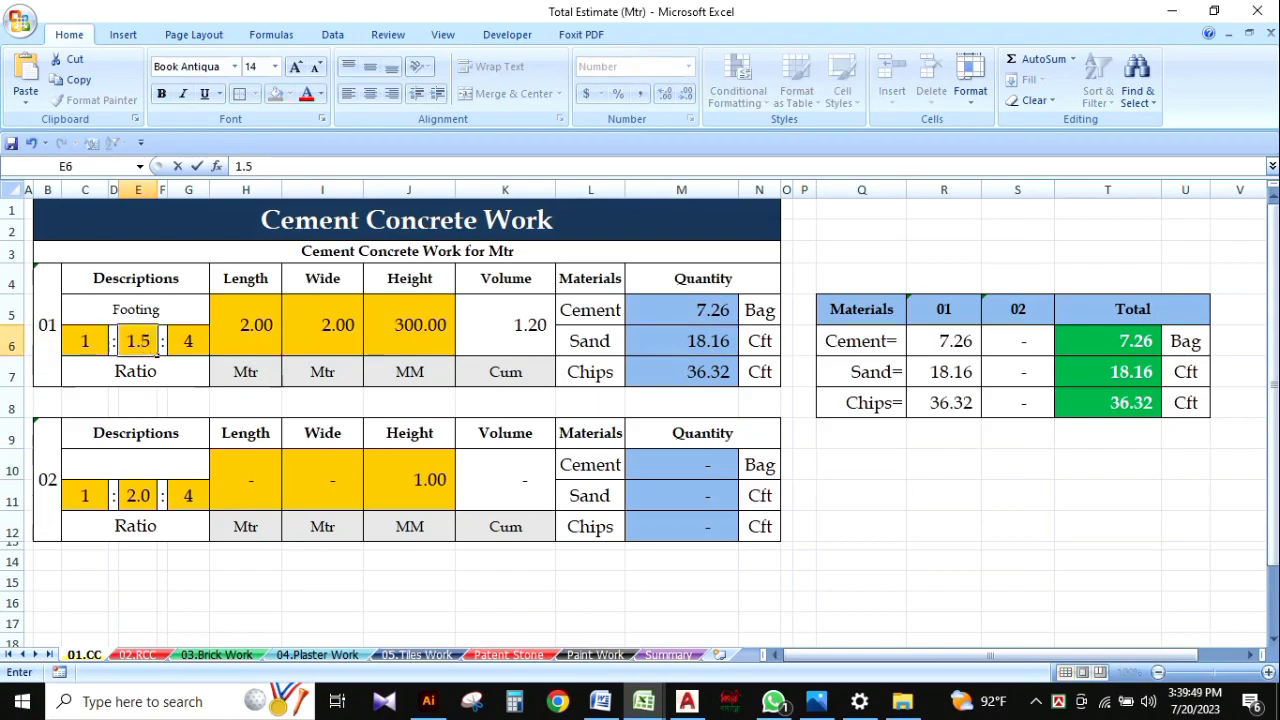
left_click(1017, 601)
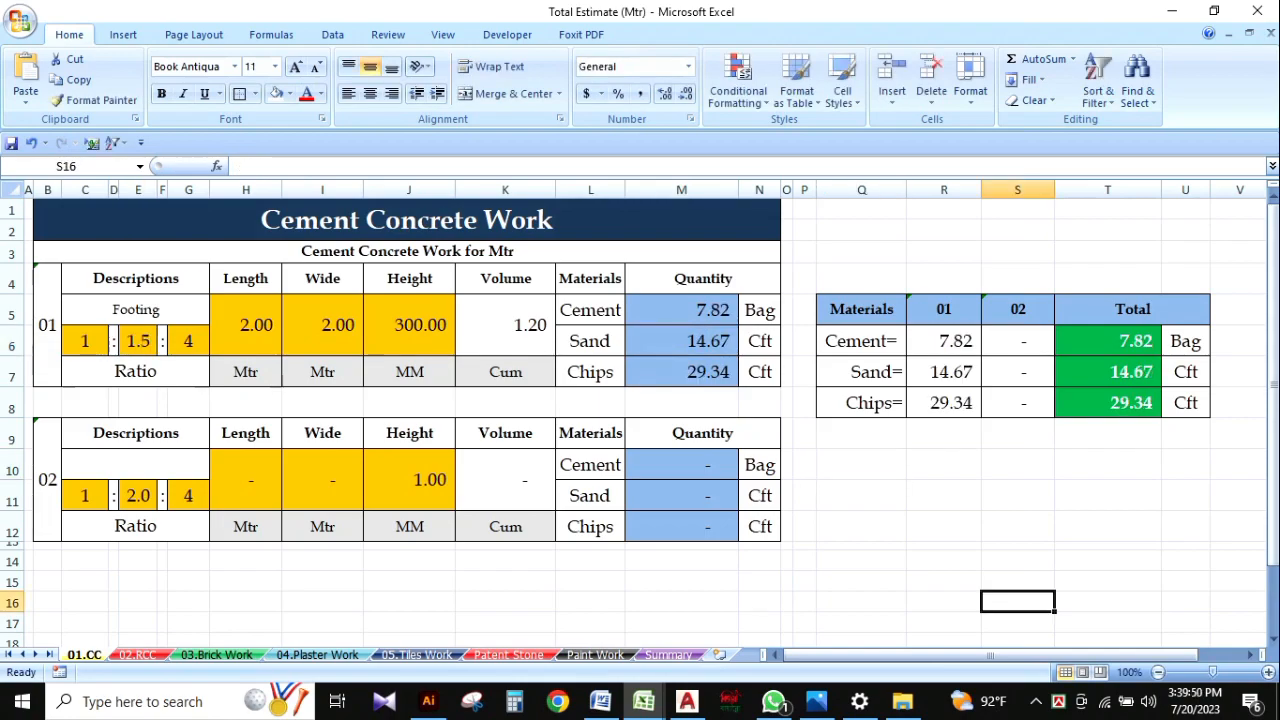
key("ctrl+z")
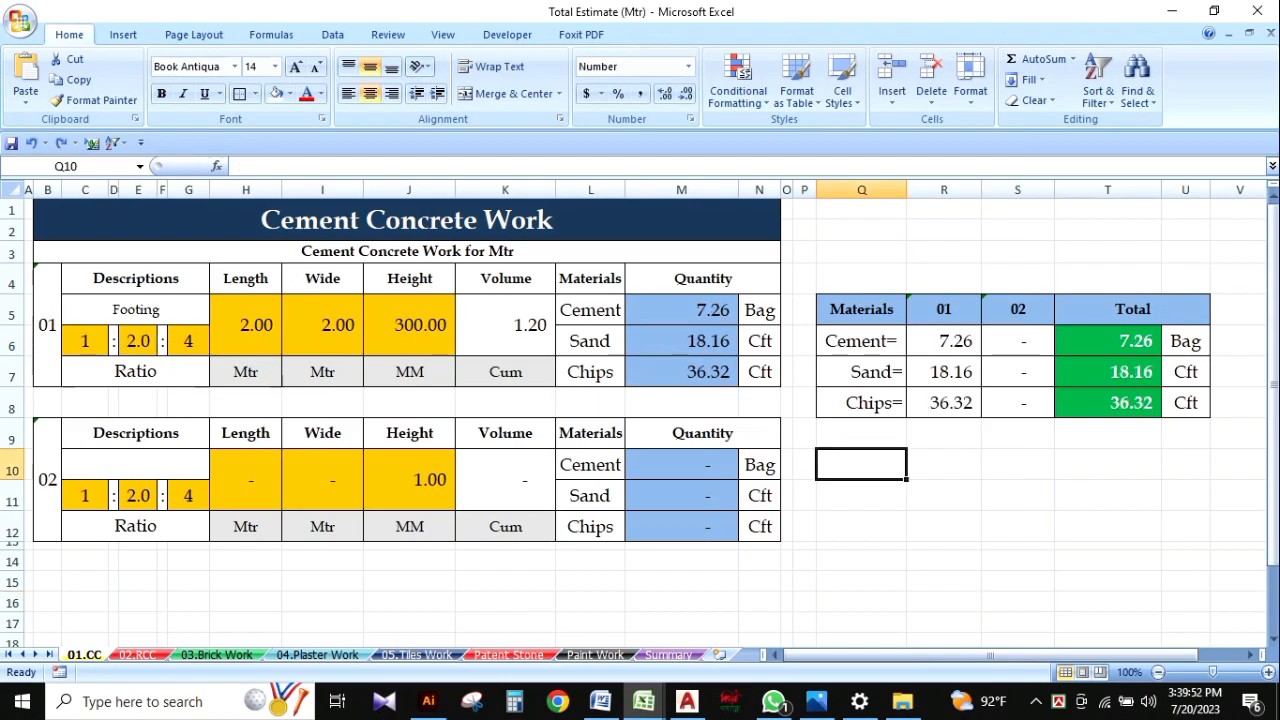
Examine the Footing item's chips quantity formula and the sand quantity it references.
left_click(681, 372)
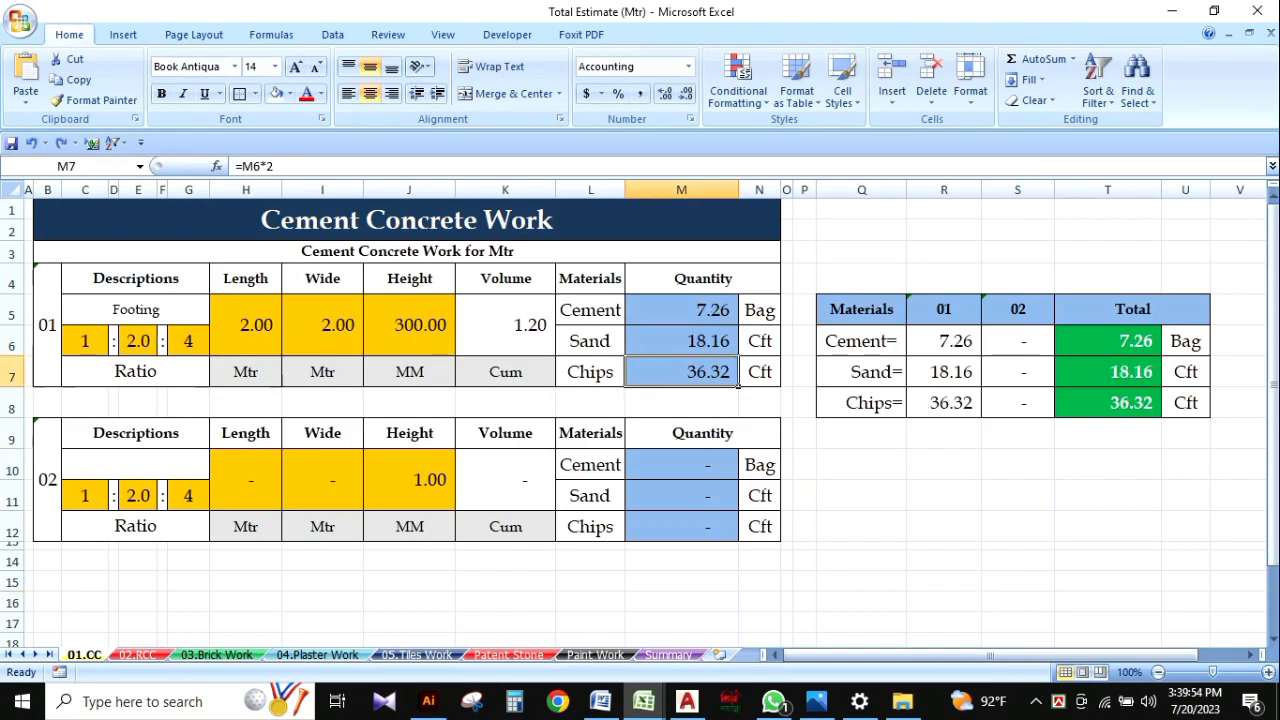
key("F2")
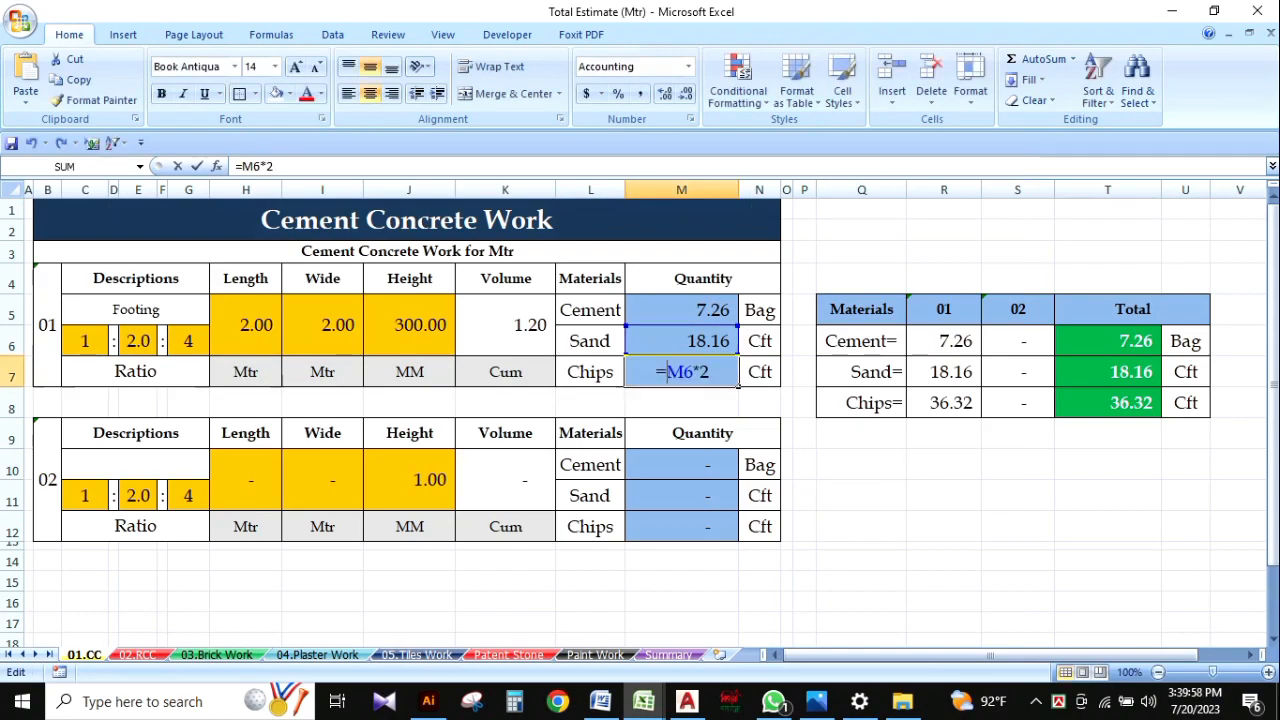
key("Escape")
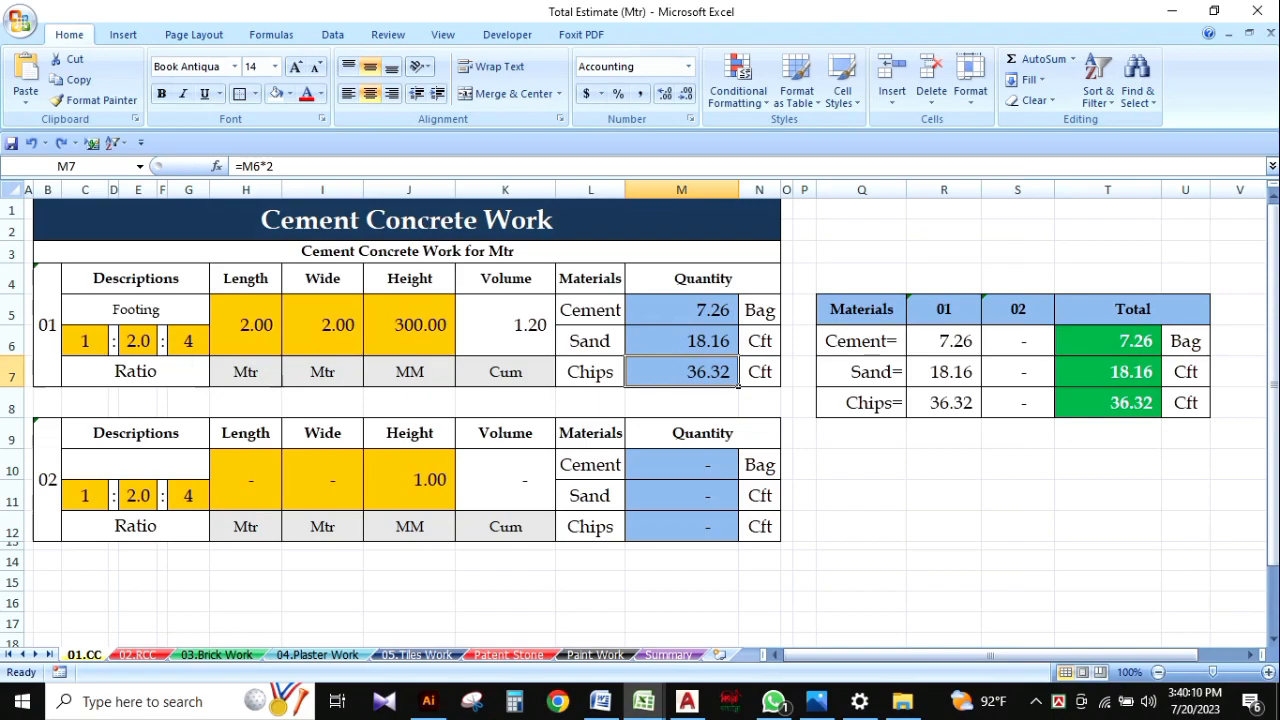
key("F2")
key("Escape")
double_click(682, 372)
key("Escape")
left_click(944, 526)
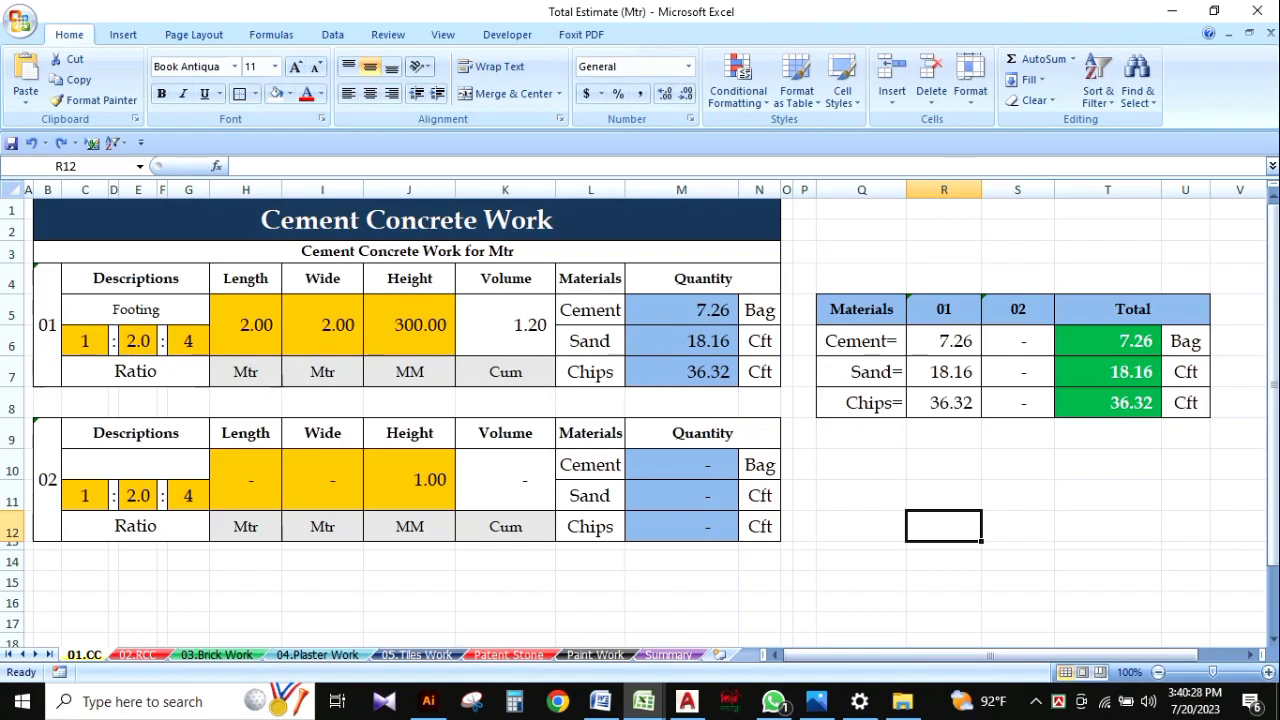
Enter the dimensions of item 02: length 1 Mtr, width 1 Mtr and height 300 MM.
left_click(136, 465)
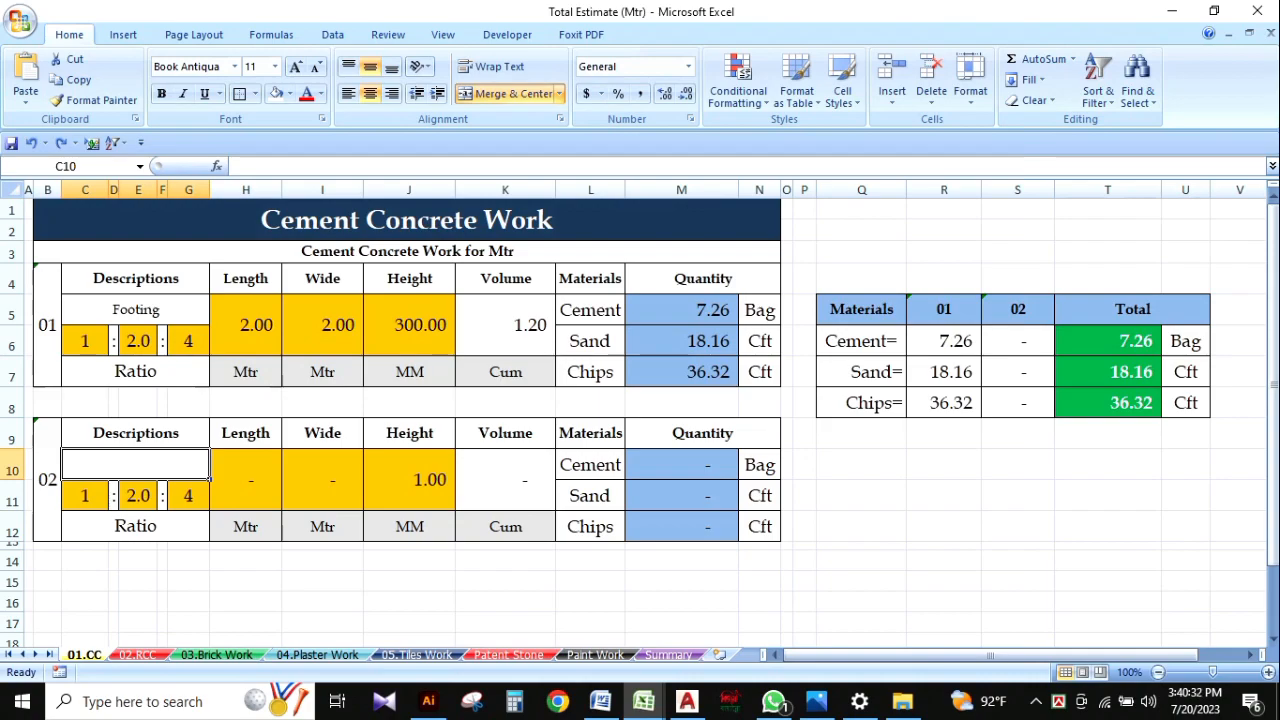
left_click(861, 581)
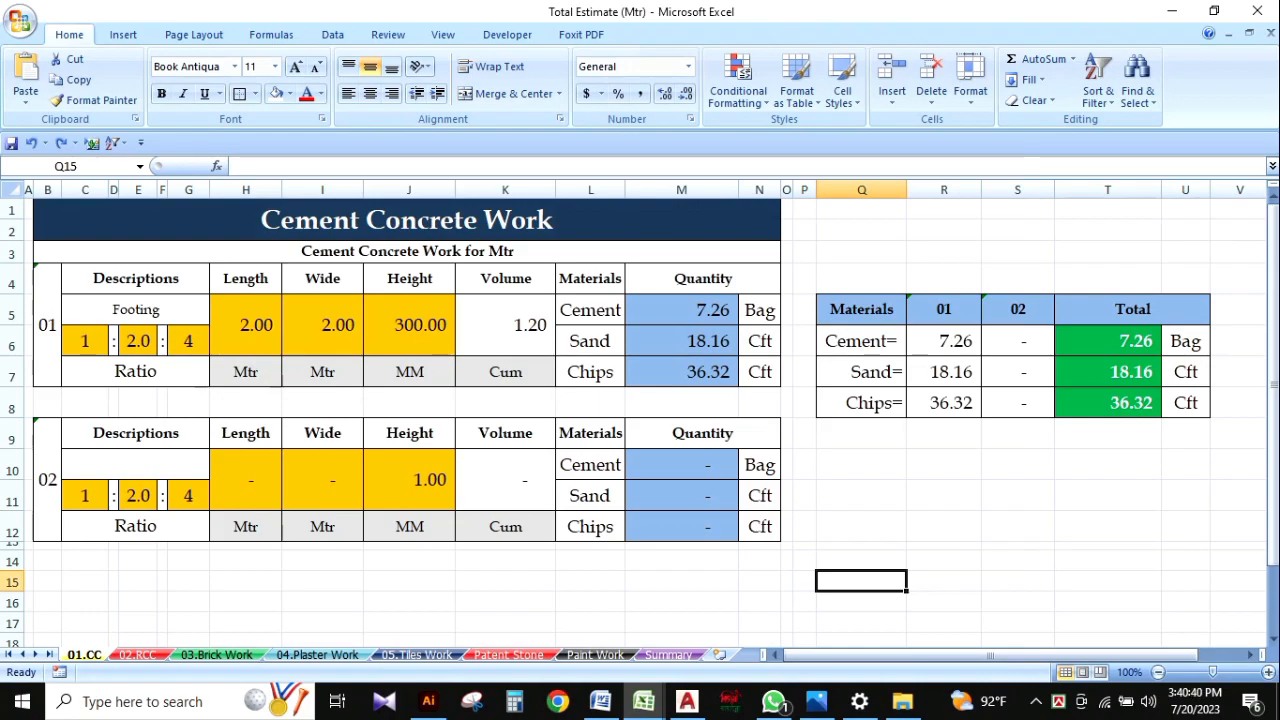
left_click(47, 480)
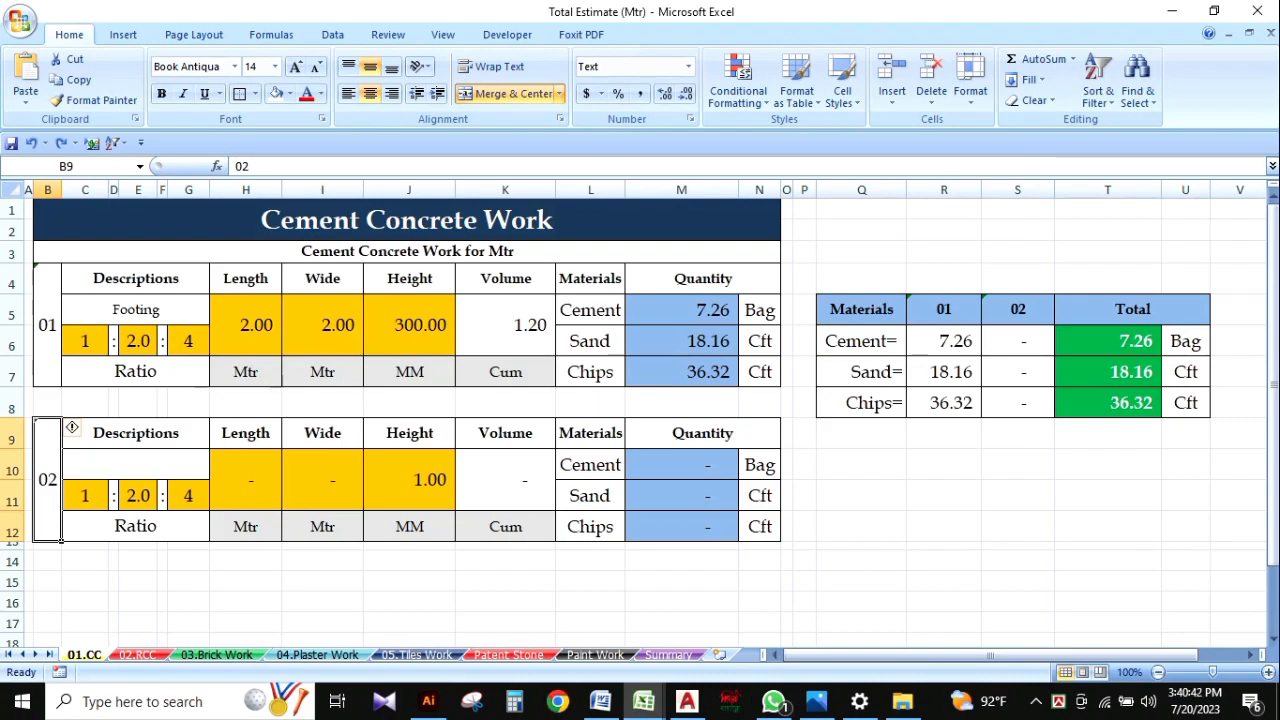
left_click(1108, 546)
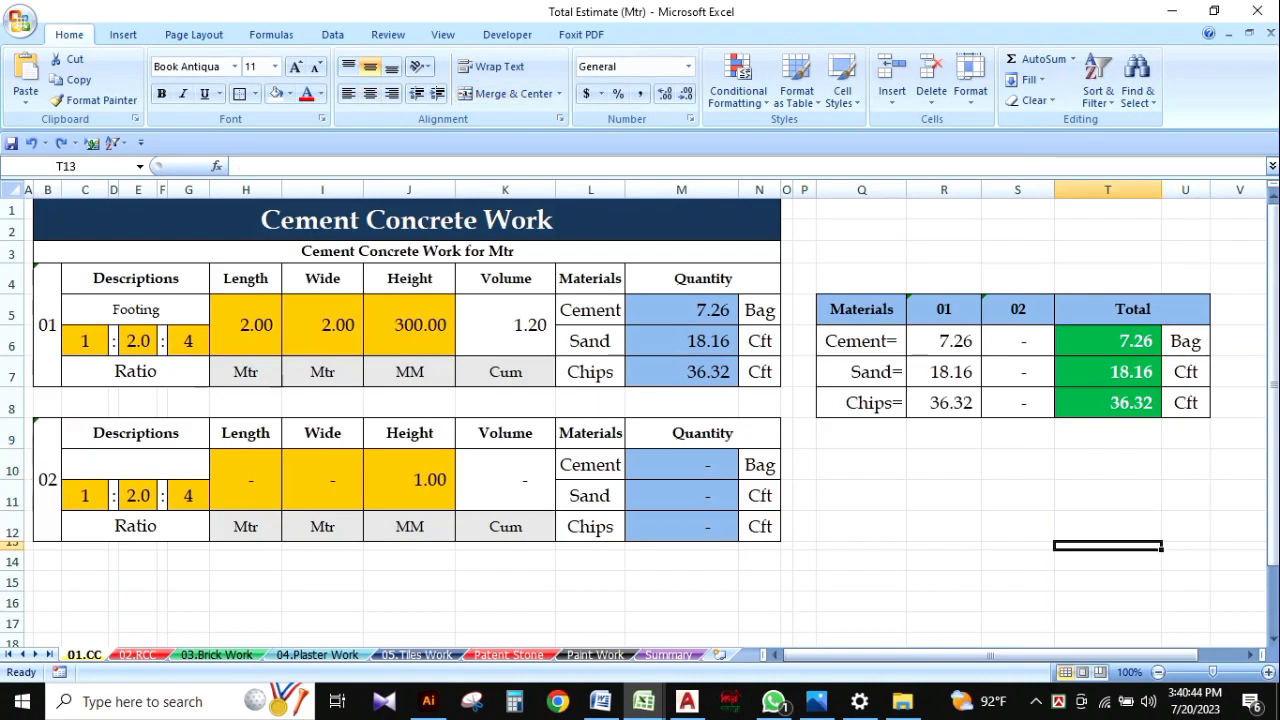
left_click(246, 480)
type("1")
key("Tab")
type("1")
key("Tab")
type("300")
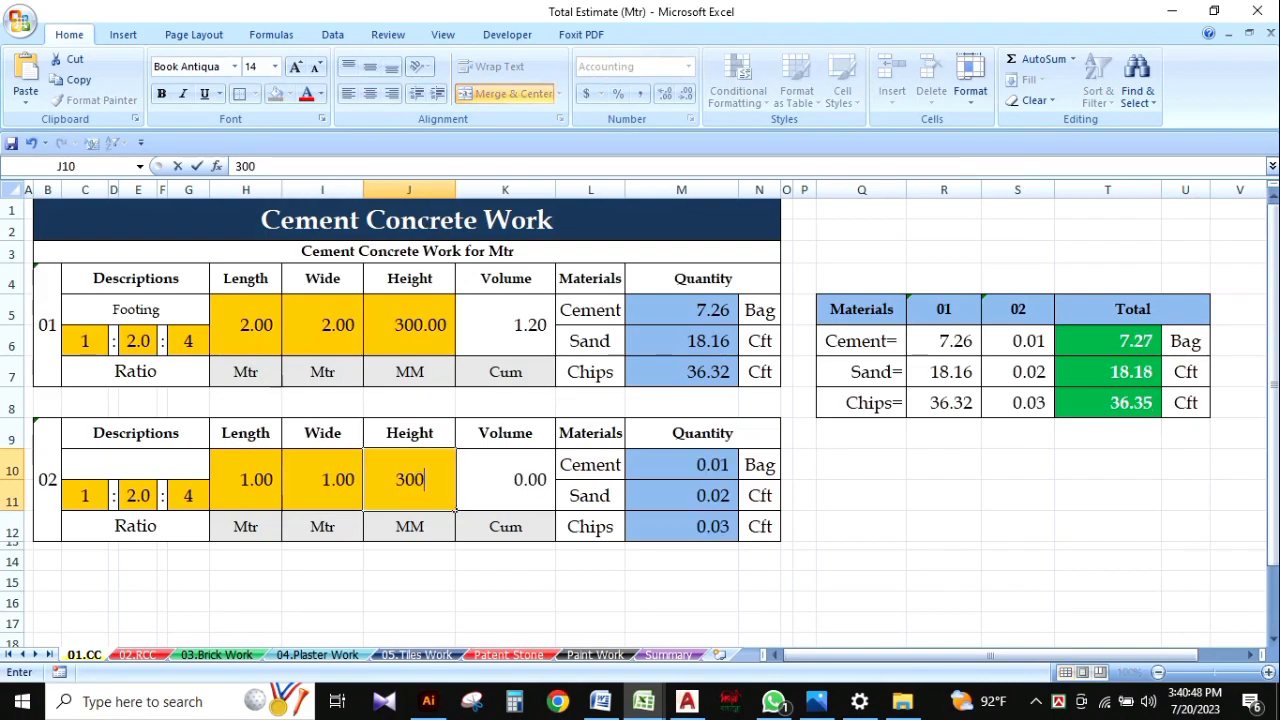
left_click(787, 527)
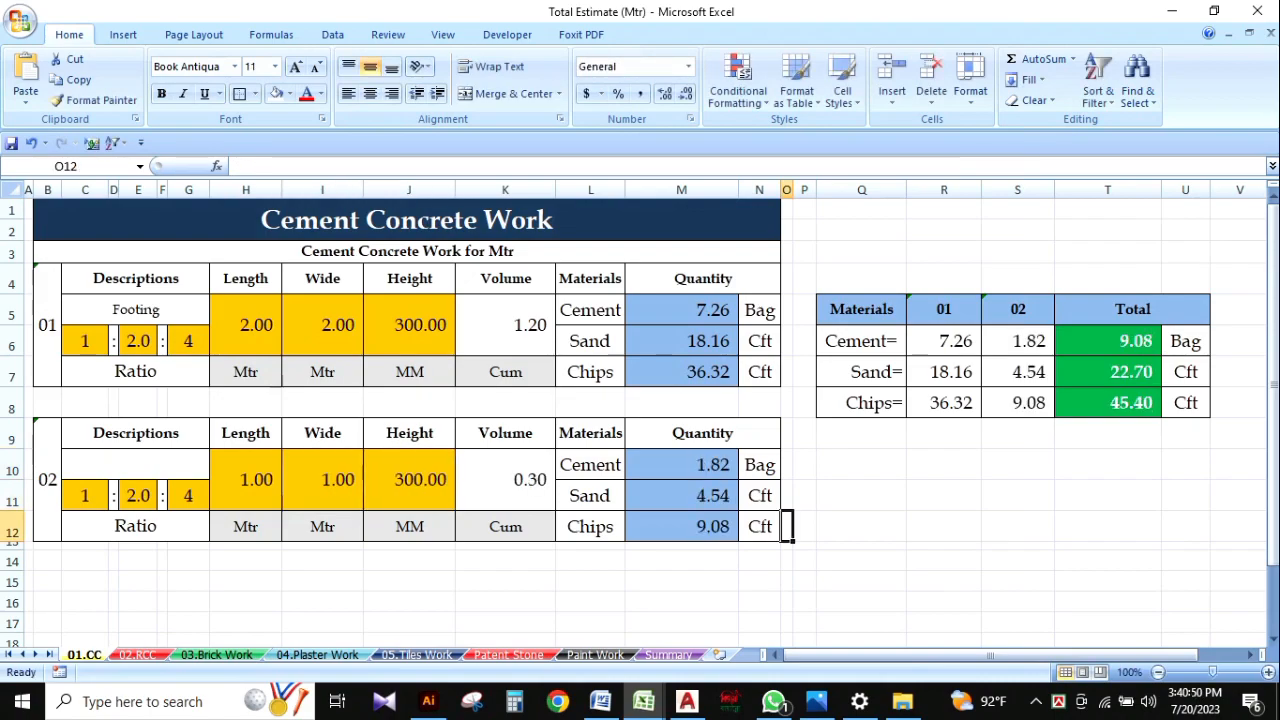
Review the cement, sand and chips rows of item 02.
left_click(590, 465)
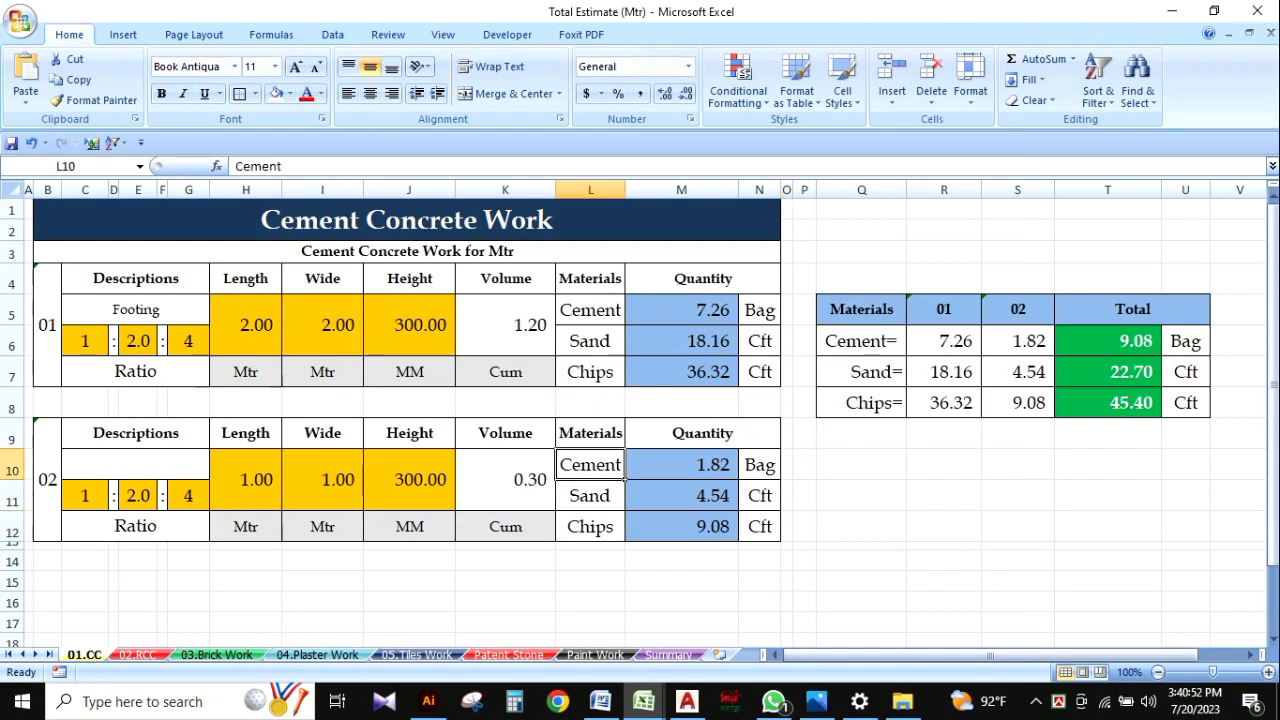
left_click(590, 496)
left_click(590, 527)
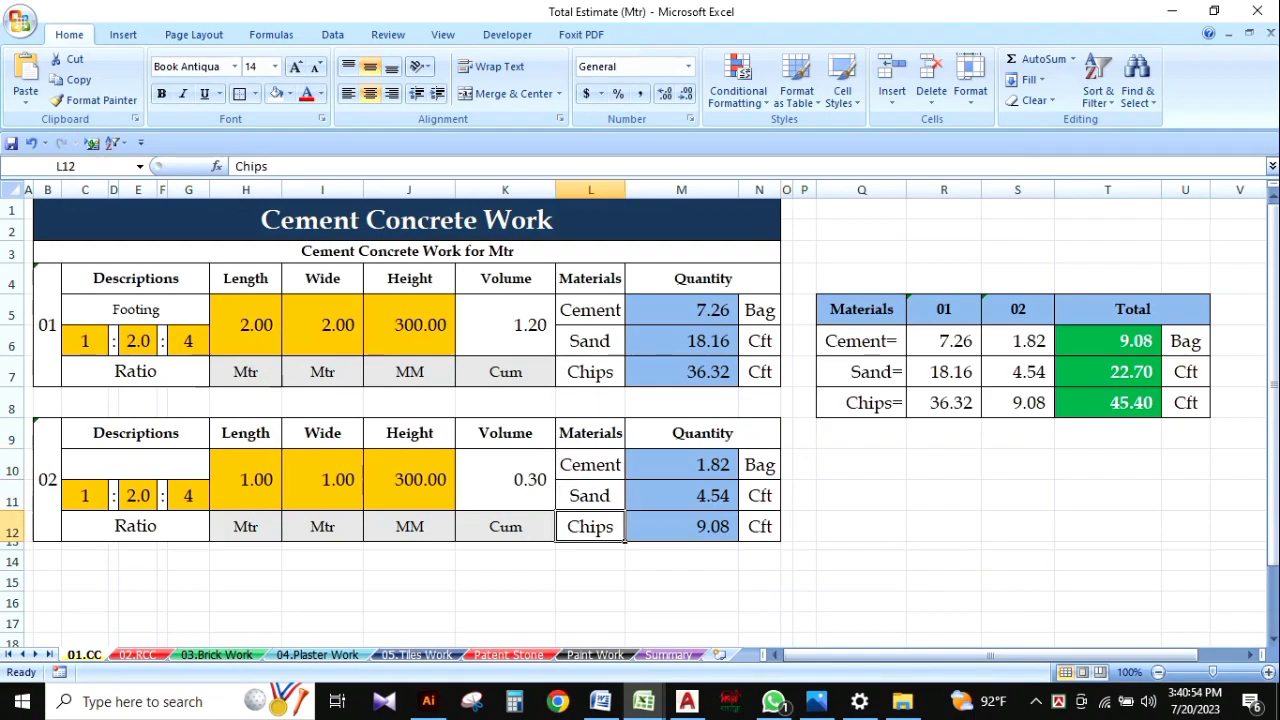
left_click(944, 561)
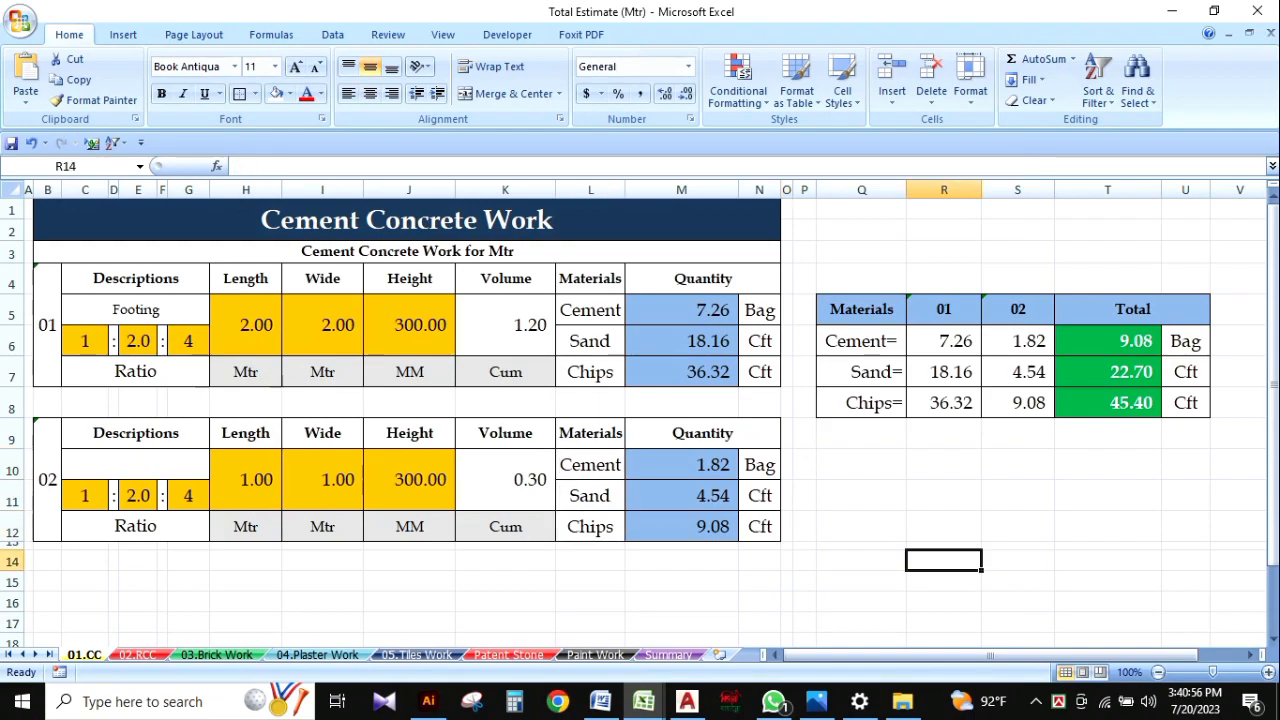
Check the combined cement, sand and chips totals of both items, and open the Summary sheet.
double_click(1108, 341)
left_click(1108, 496)
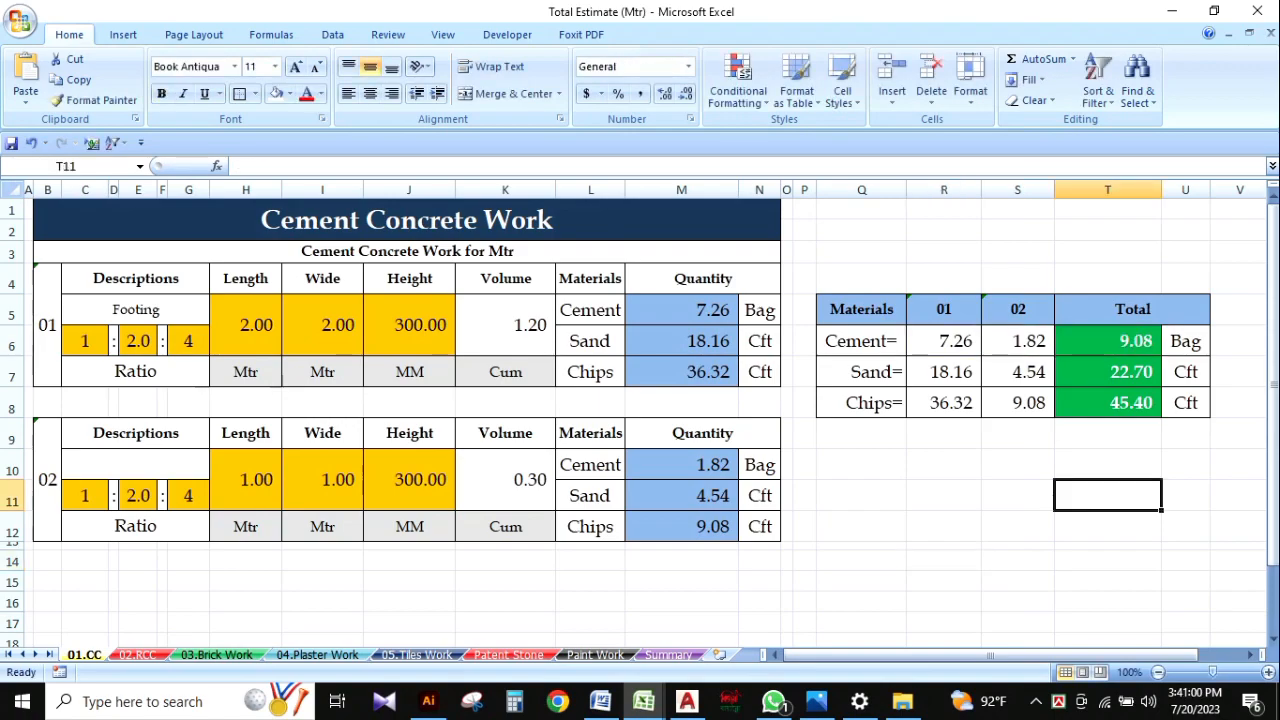
left_click(1160, 352)
left_click(1108, 496)
left_click(1185, 403)
left_click(1185, 495)
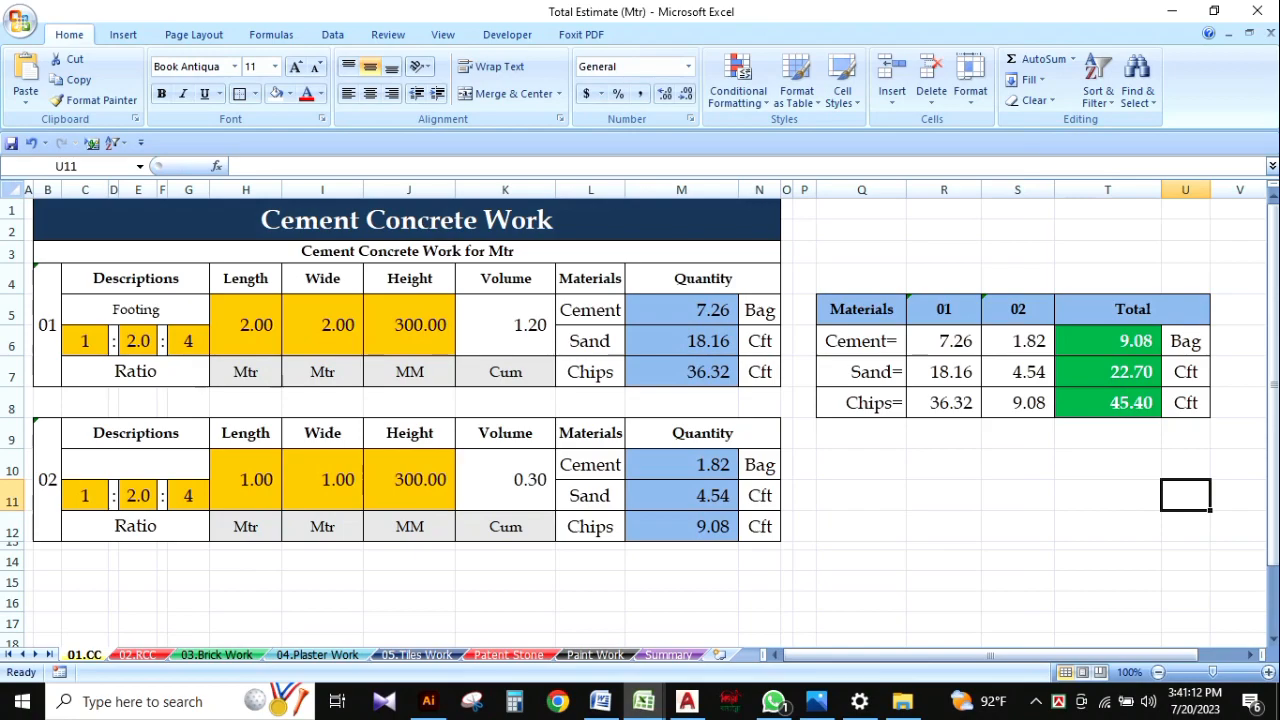
left_click(668, 655)
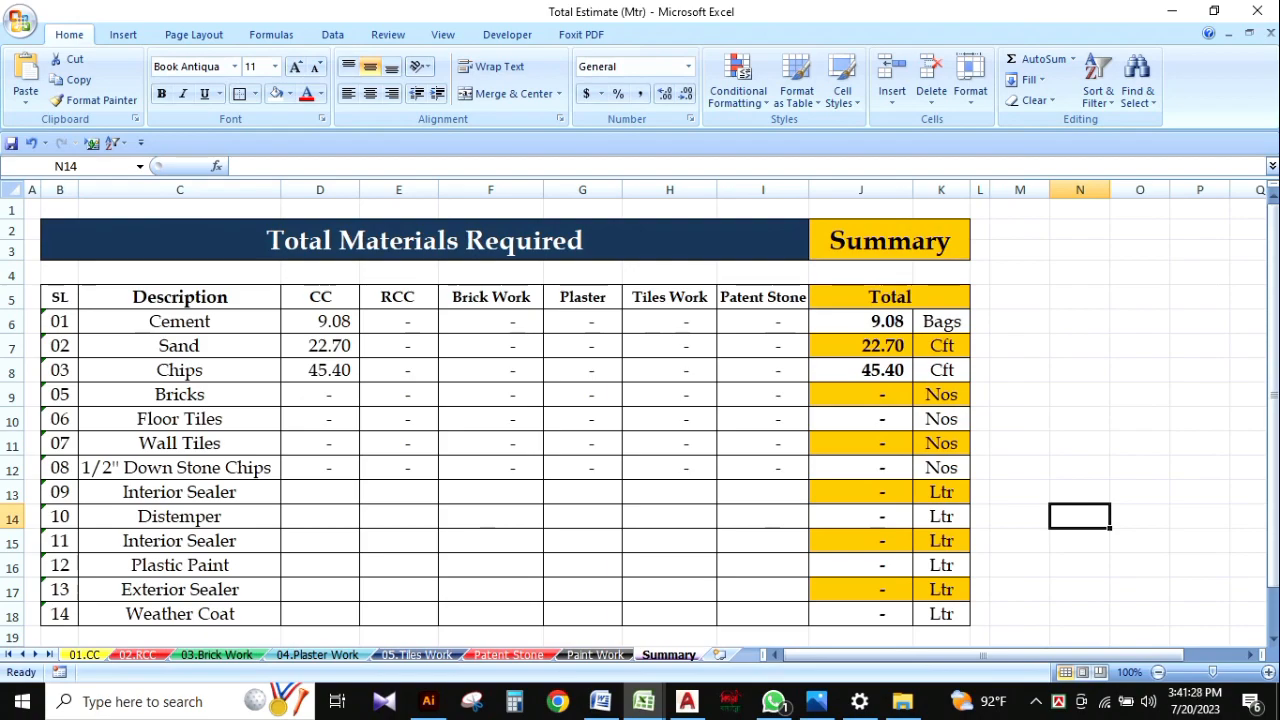
Check the CC cement quantity and the overall cement total in the Summary sheet.
left_click(320, 321)
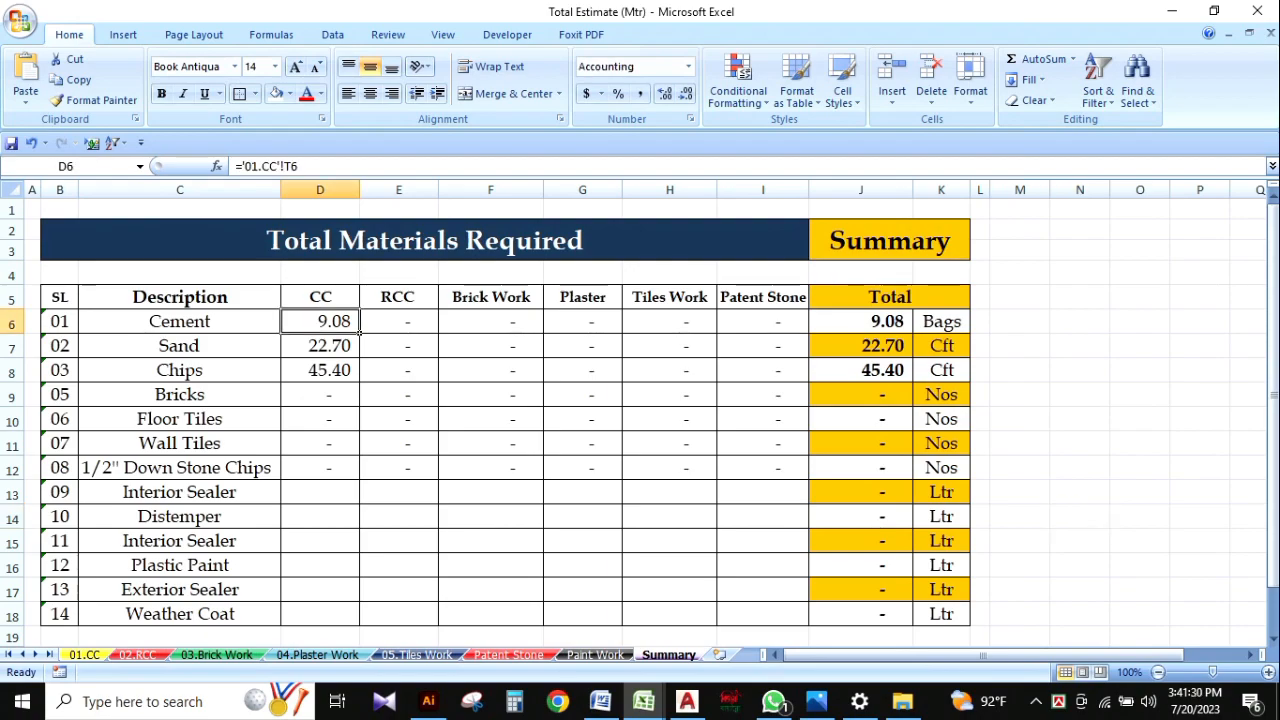
left_click(861, 321)
left_click(1080, 370)
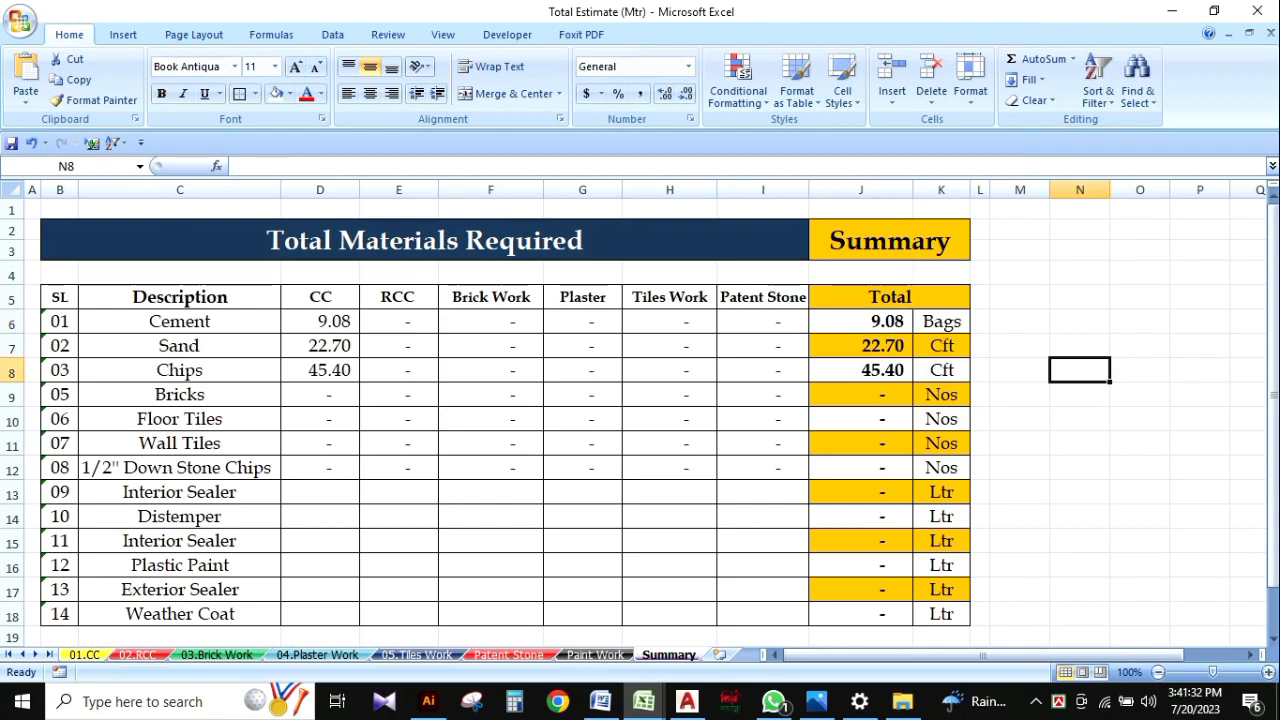
In the 02.RCC sheet, enter item 01's dimensions: length 3 Mtr, width 3 Mtr and height 300 MM.
left_click(137, 655)
left_click(832, 594)
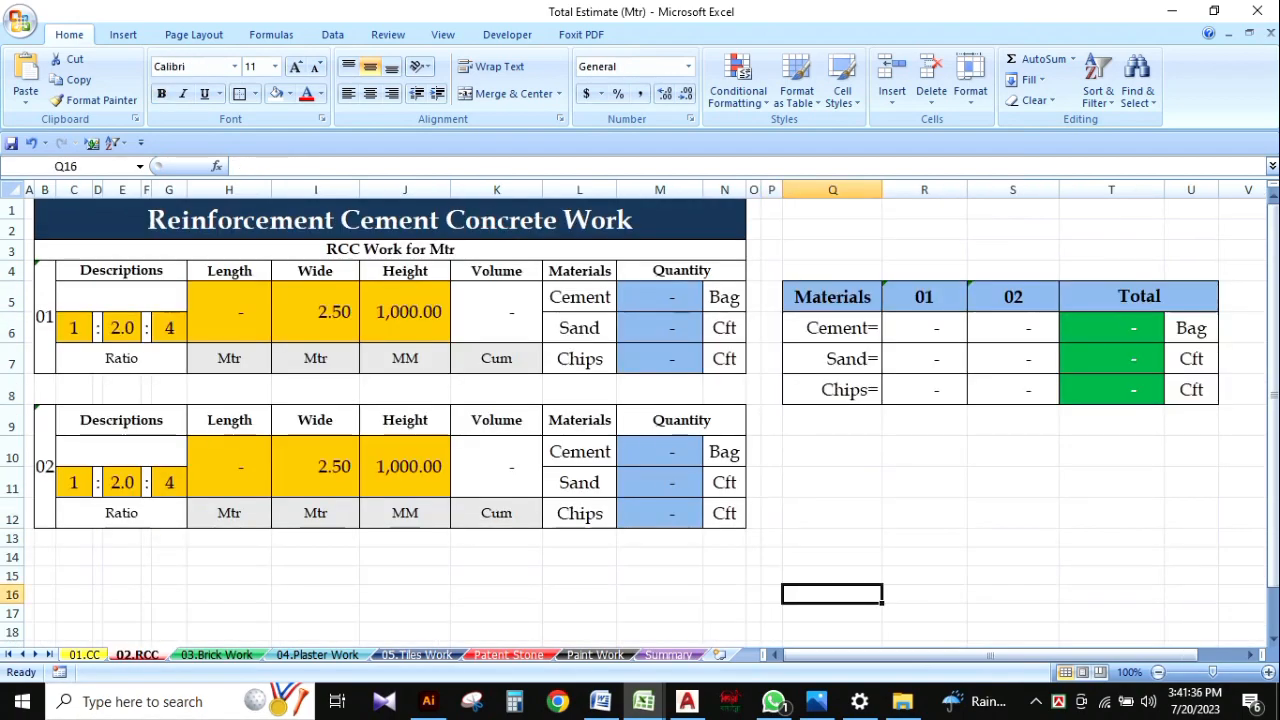
left_click(269, 340)
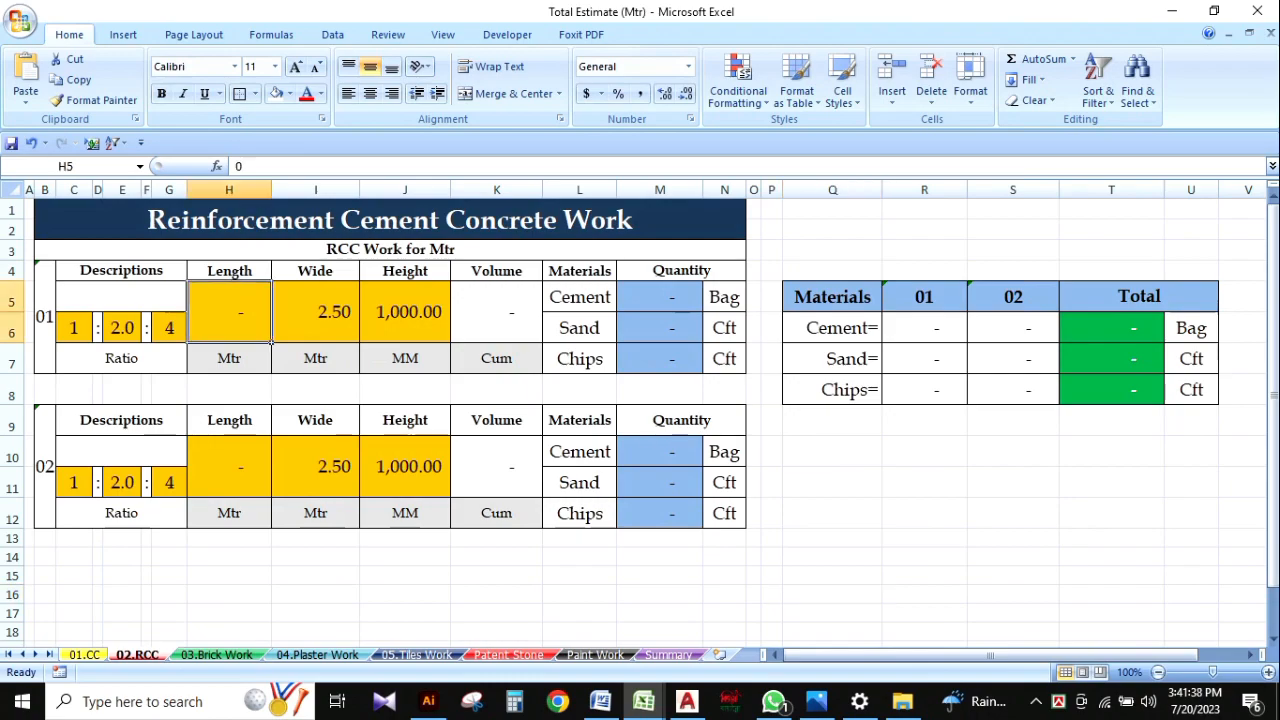
type("3")
left_click(357, 340)
type("3")
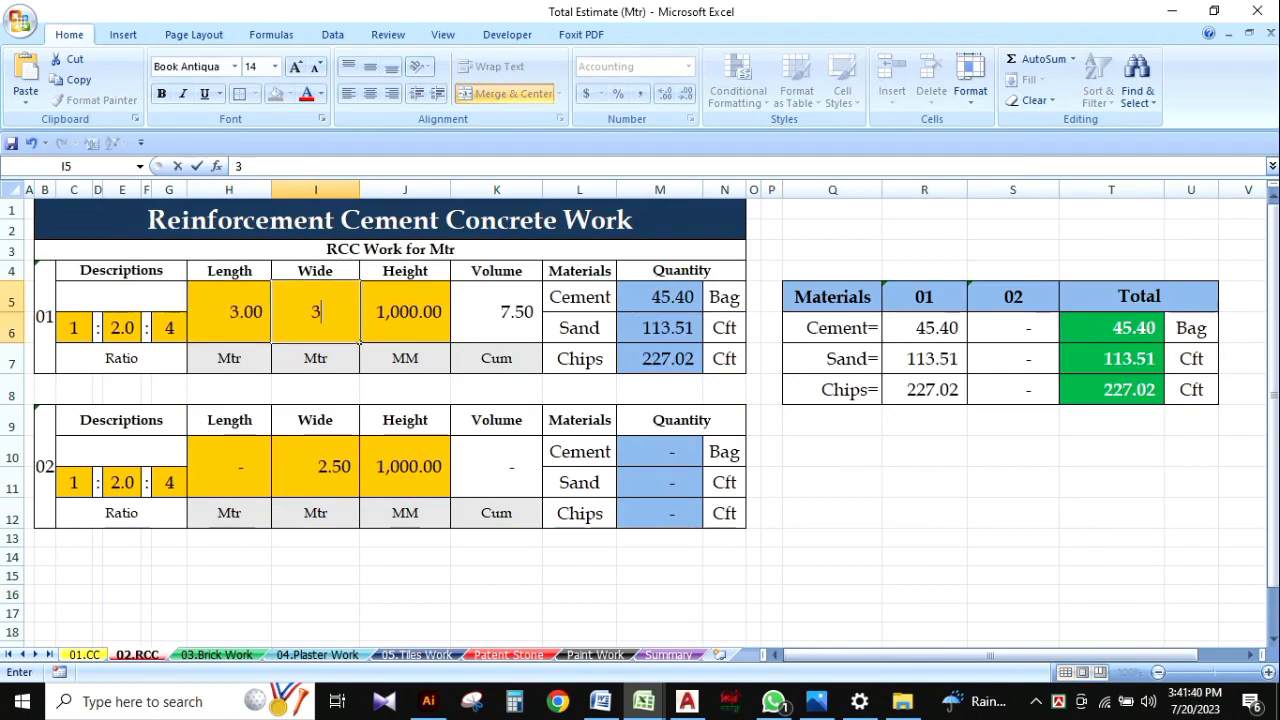
left_click(449, 341)
type("300")
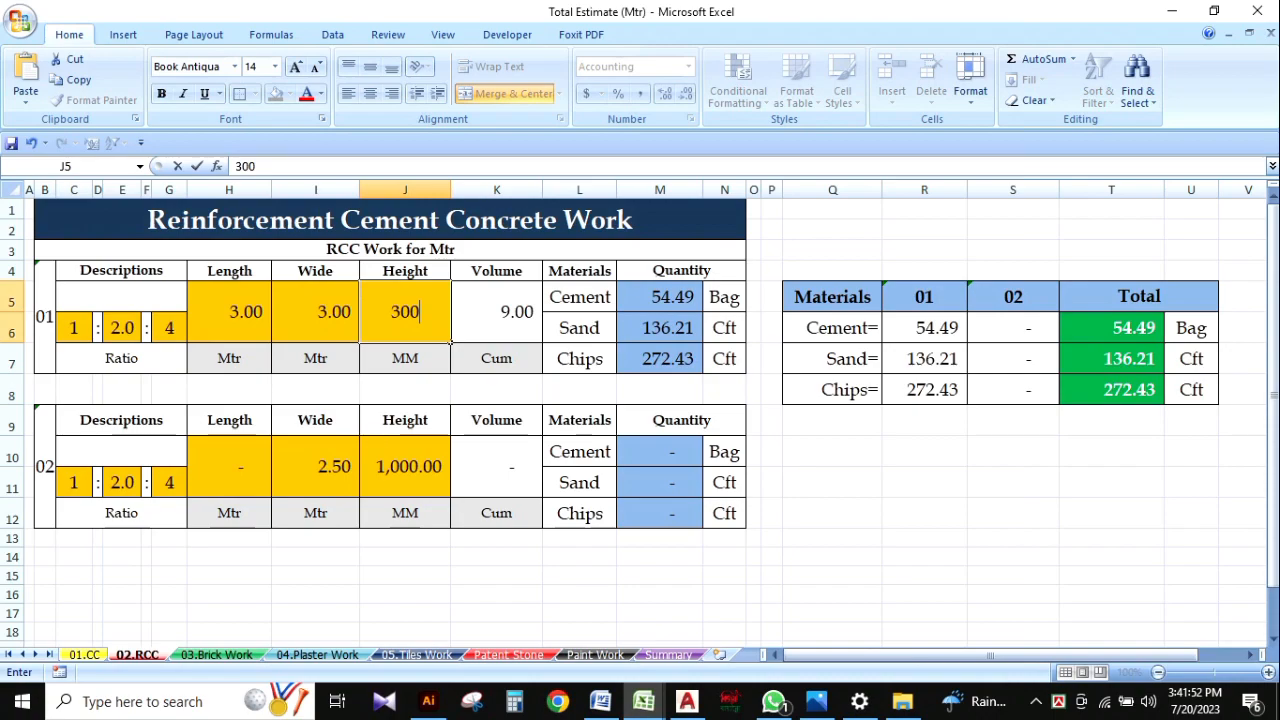
left_click(924, 538)
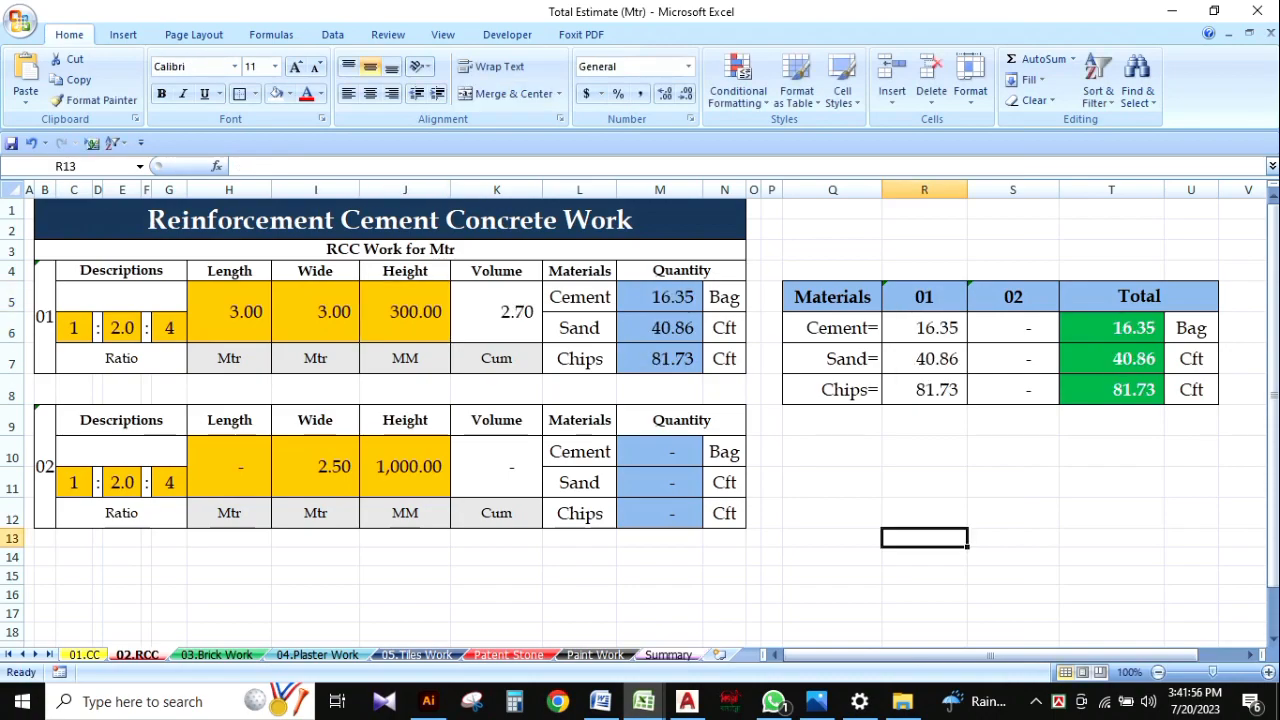
Return to the Summary sheet and check the cement total with the RCC quantities included.
left_click(669, 655)
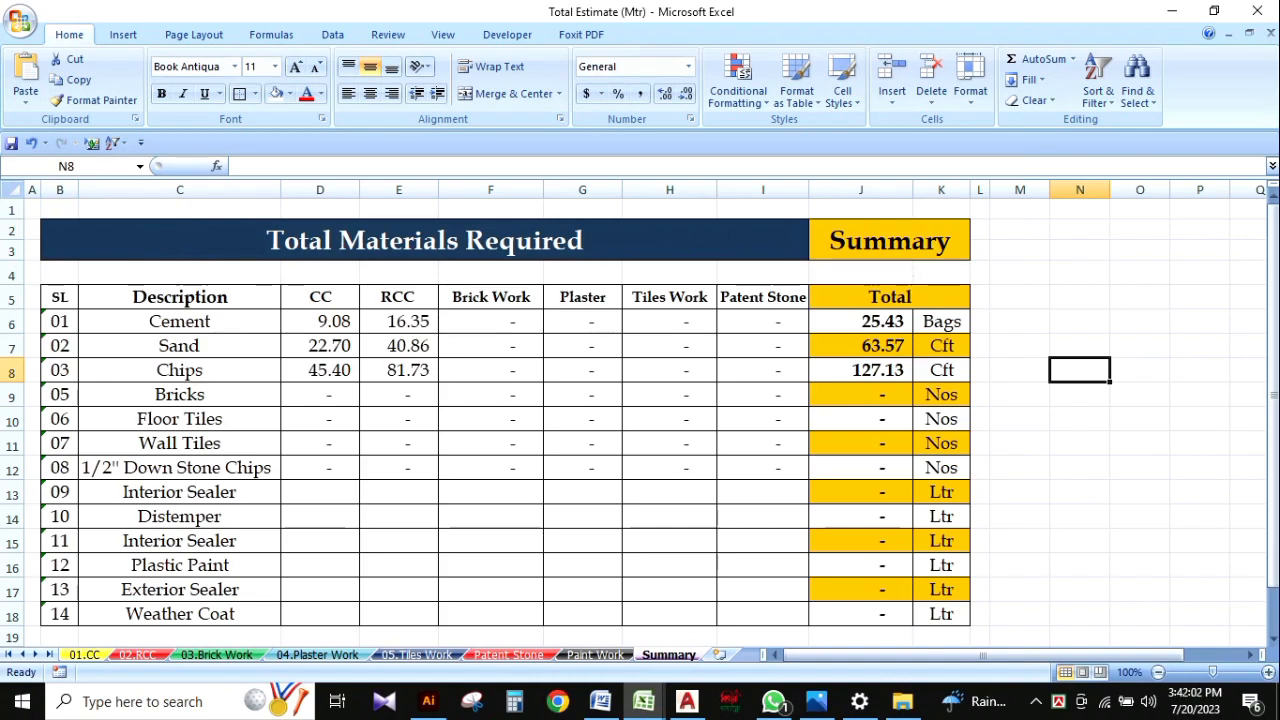
left_click(861, 322)
left_click(1020, 443)
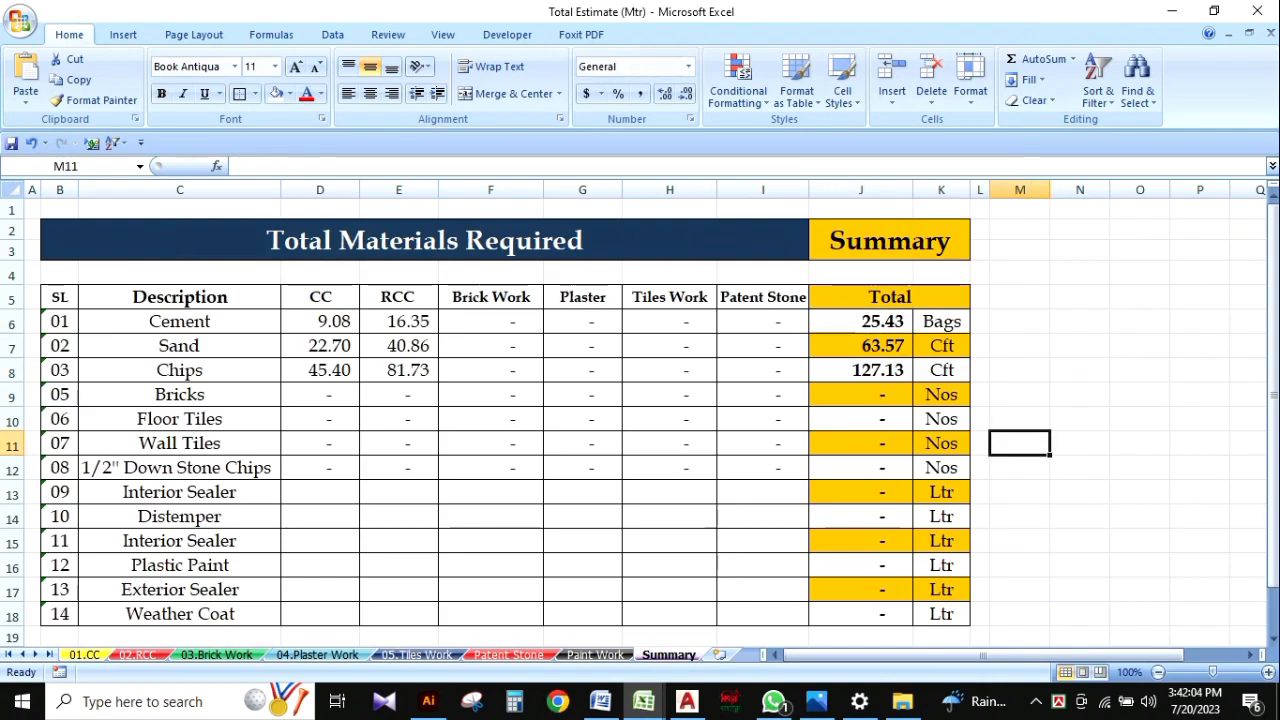
Open the 03.Brick Work sheet and review its Flat Soling, 125 mm Thick and 250 mm Thick items.
left_click(216, 654)
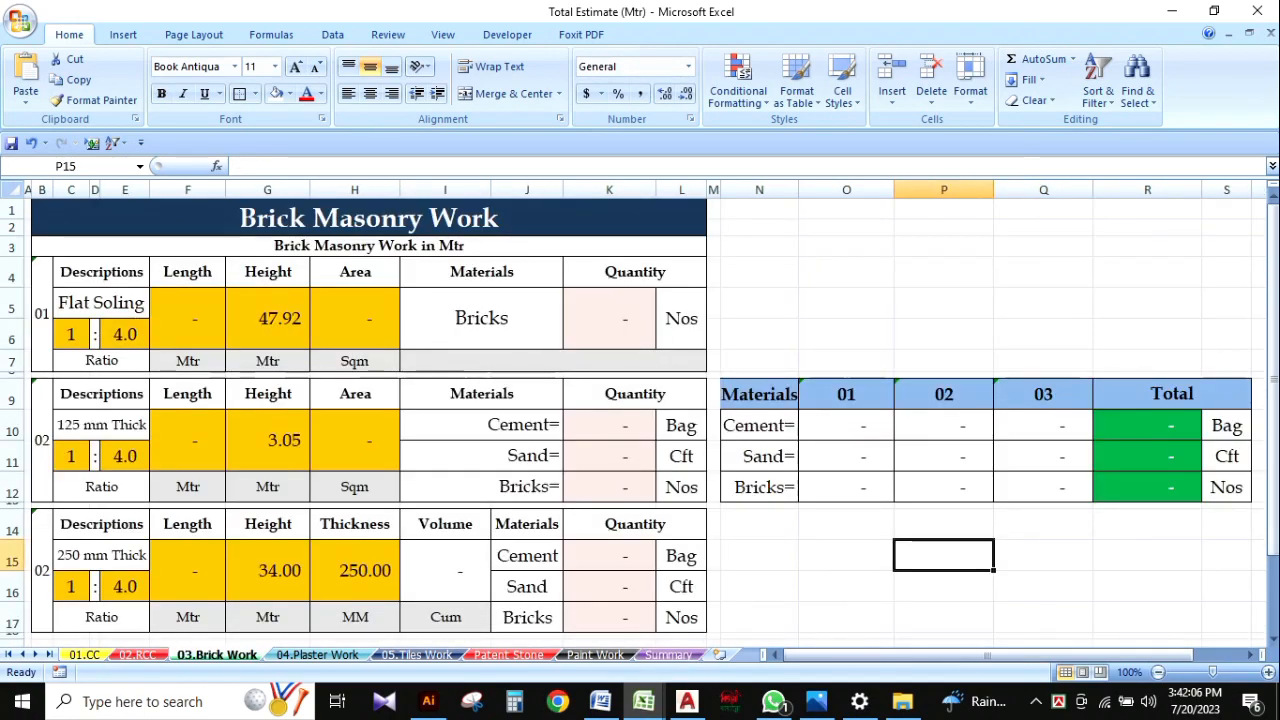
left_click(943, 617)
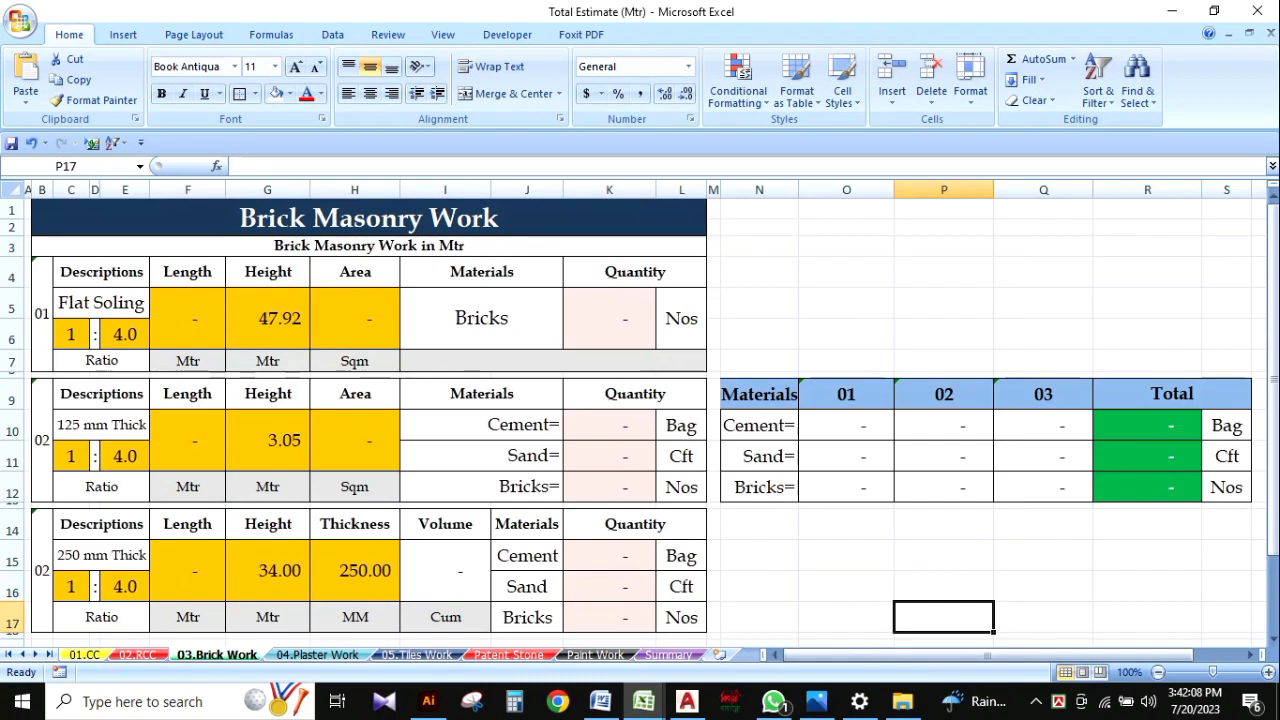
left_click(846, 303)
left_click(101, 303)
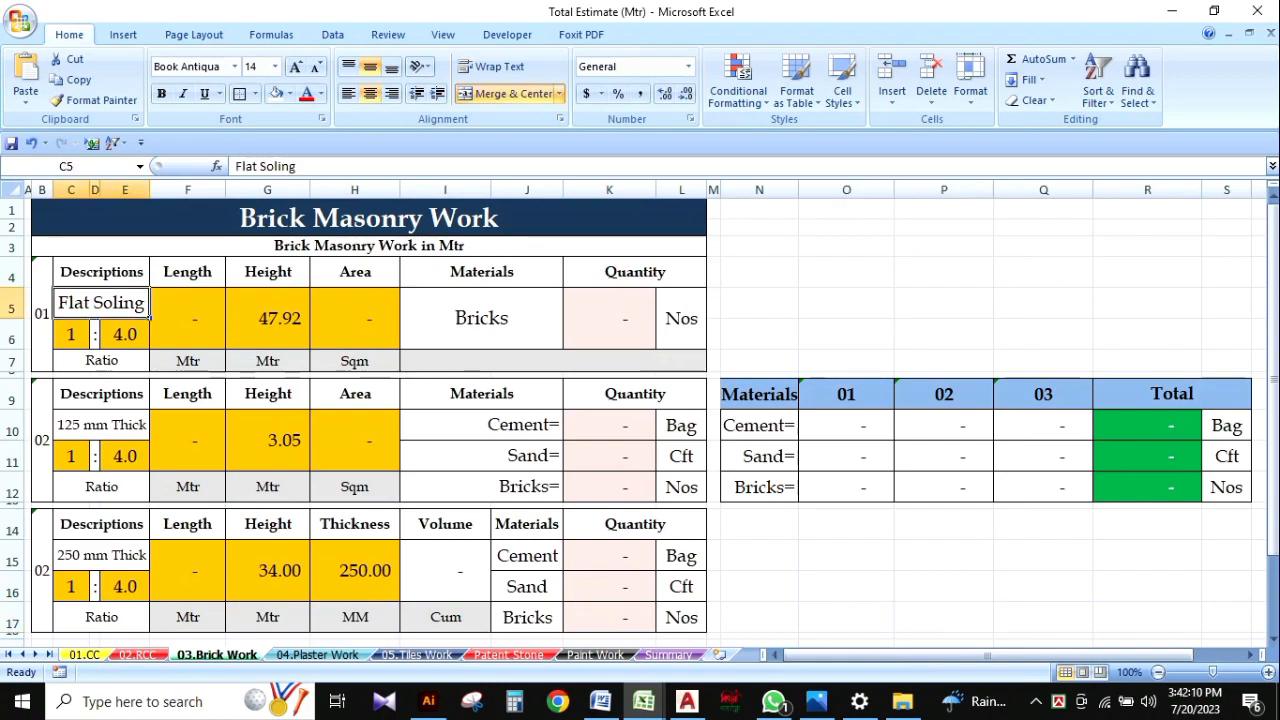
left_click(101, 425)
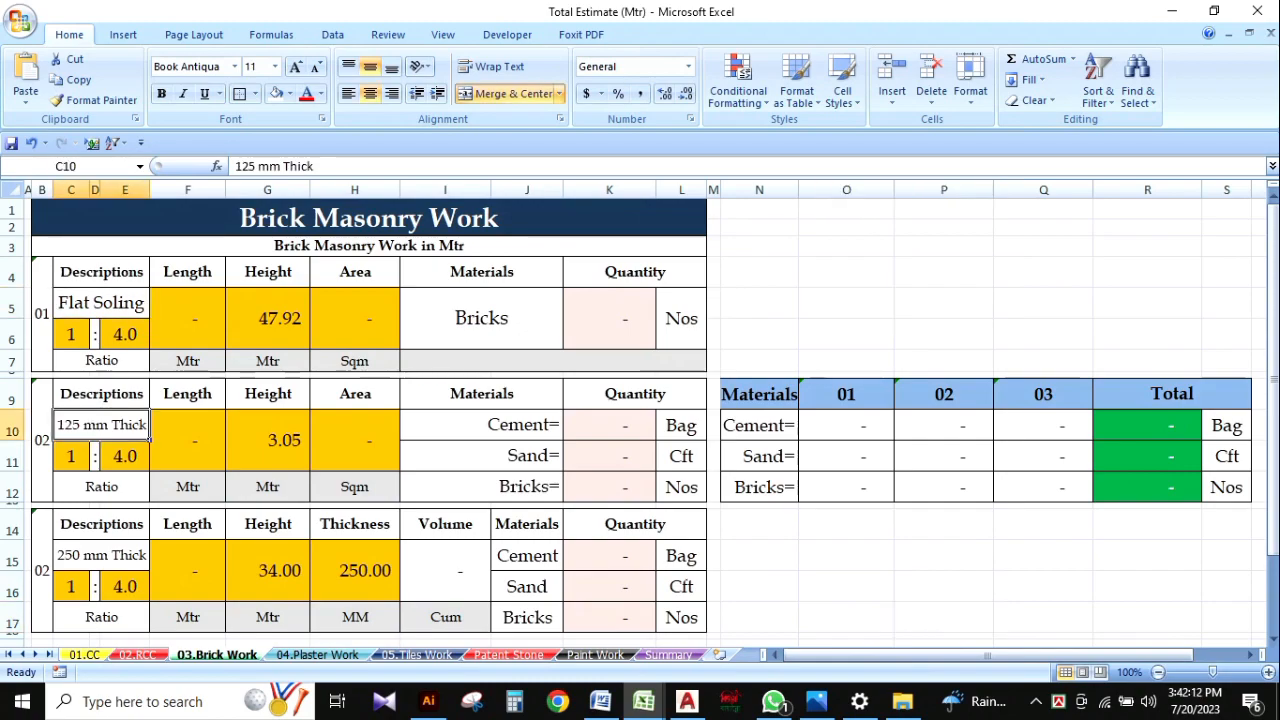
left_click(101, 556)
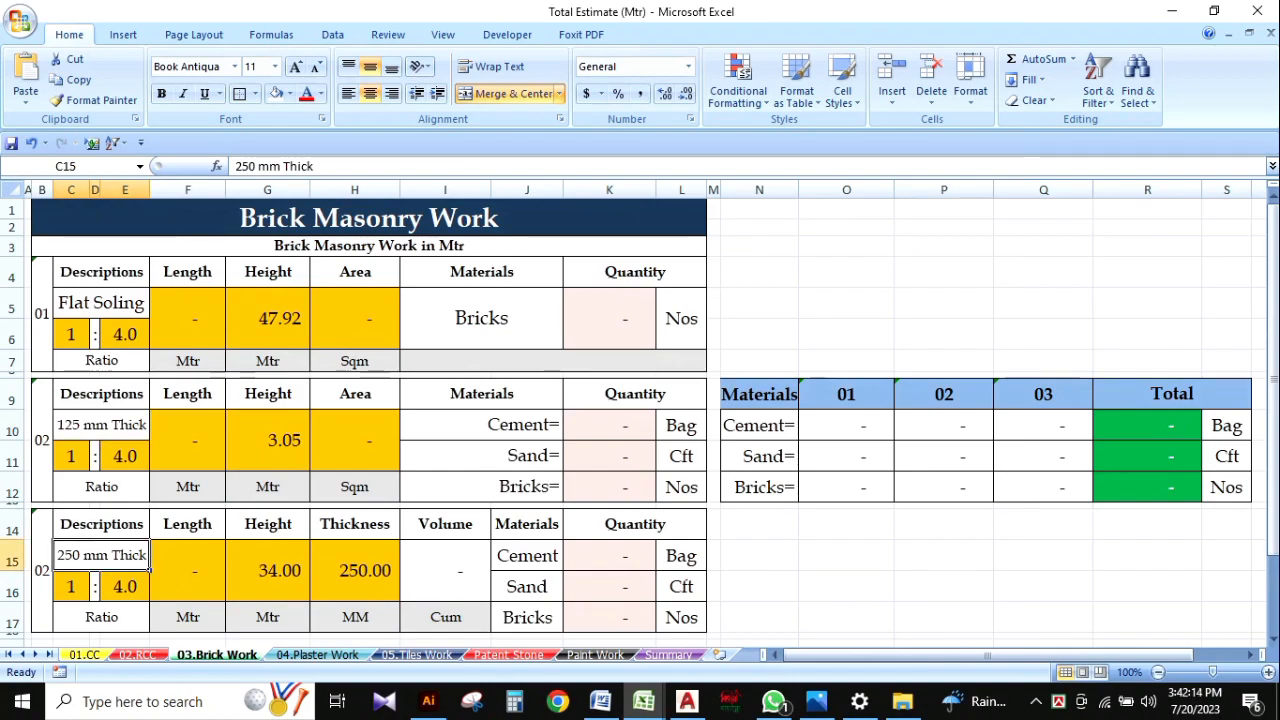
left_click(846, 586)
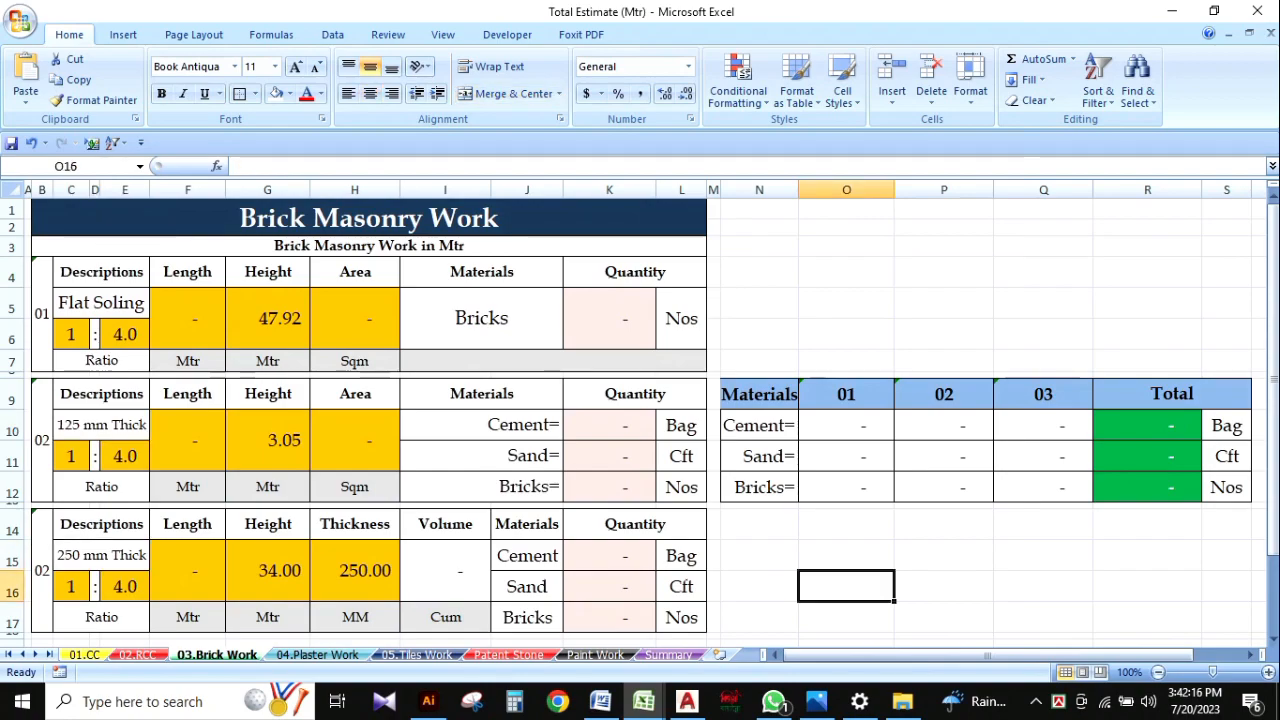
Enter the Flat Soling dimensions: length 10 Mtr and height 3 Mtr.
left_click(188, 319)
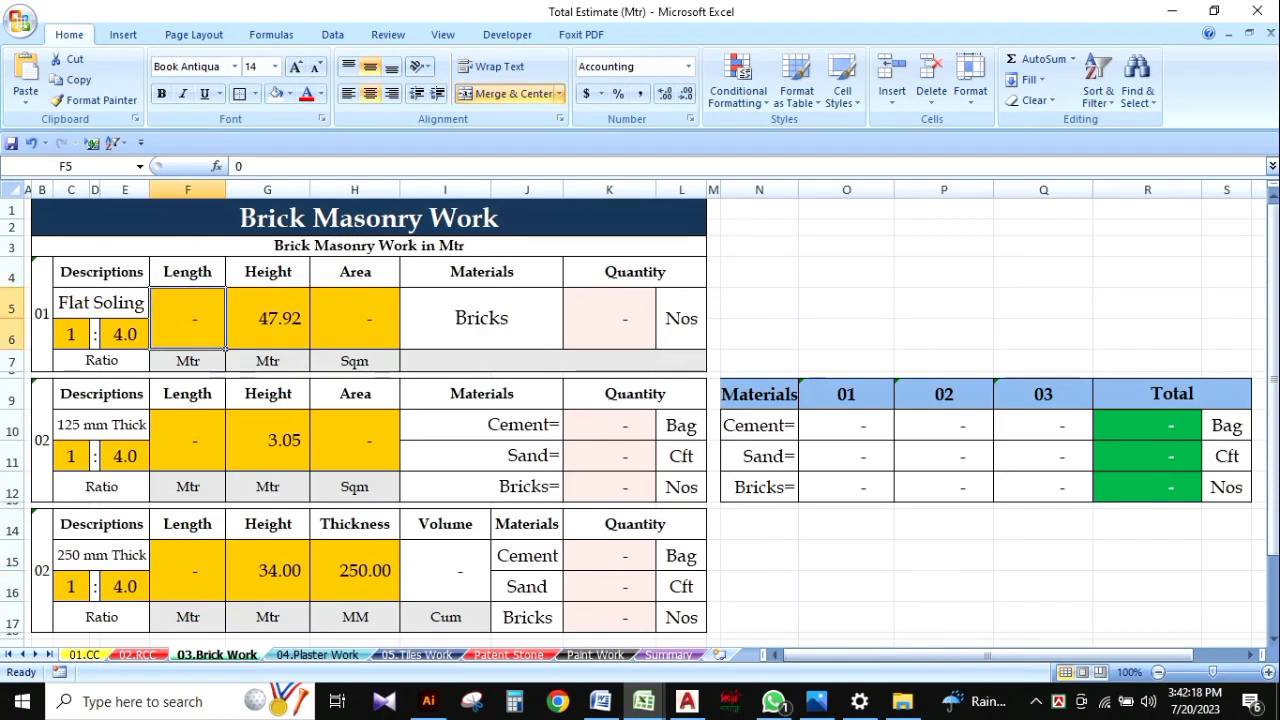
type("10")
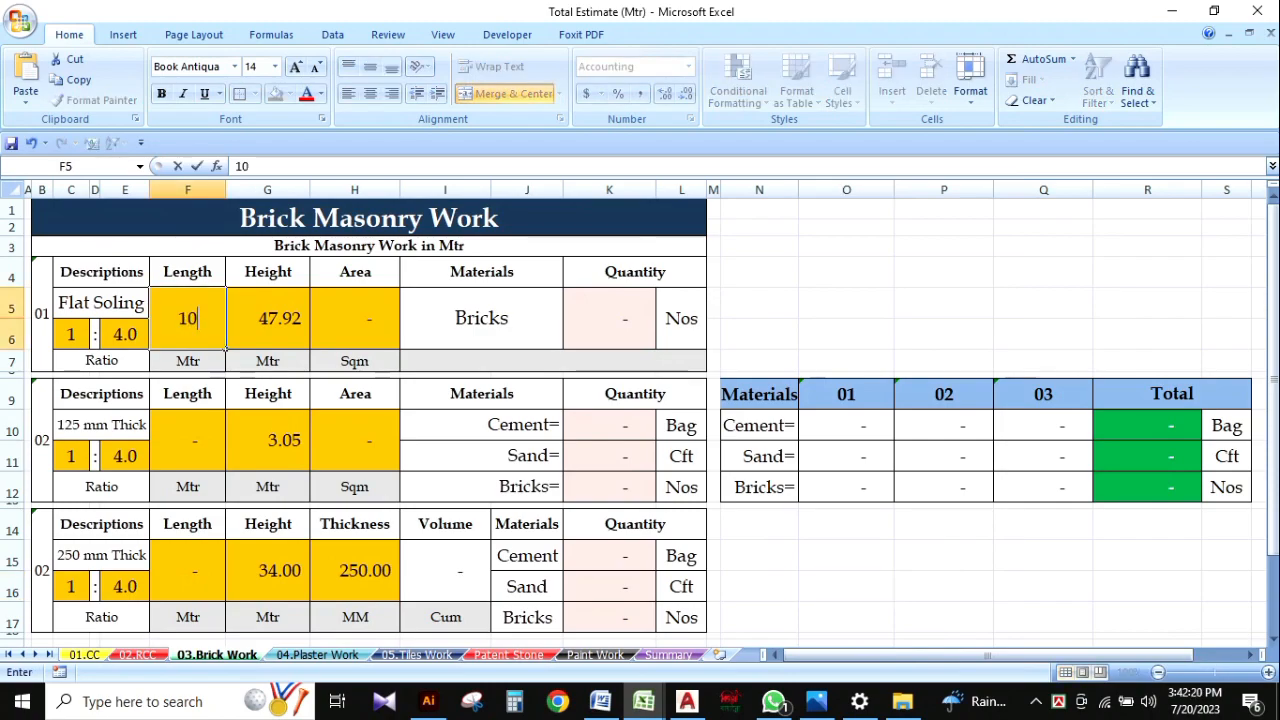
key("Return")
left_click(308, 346)
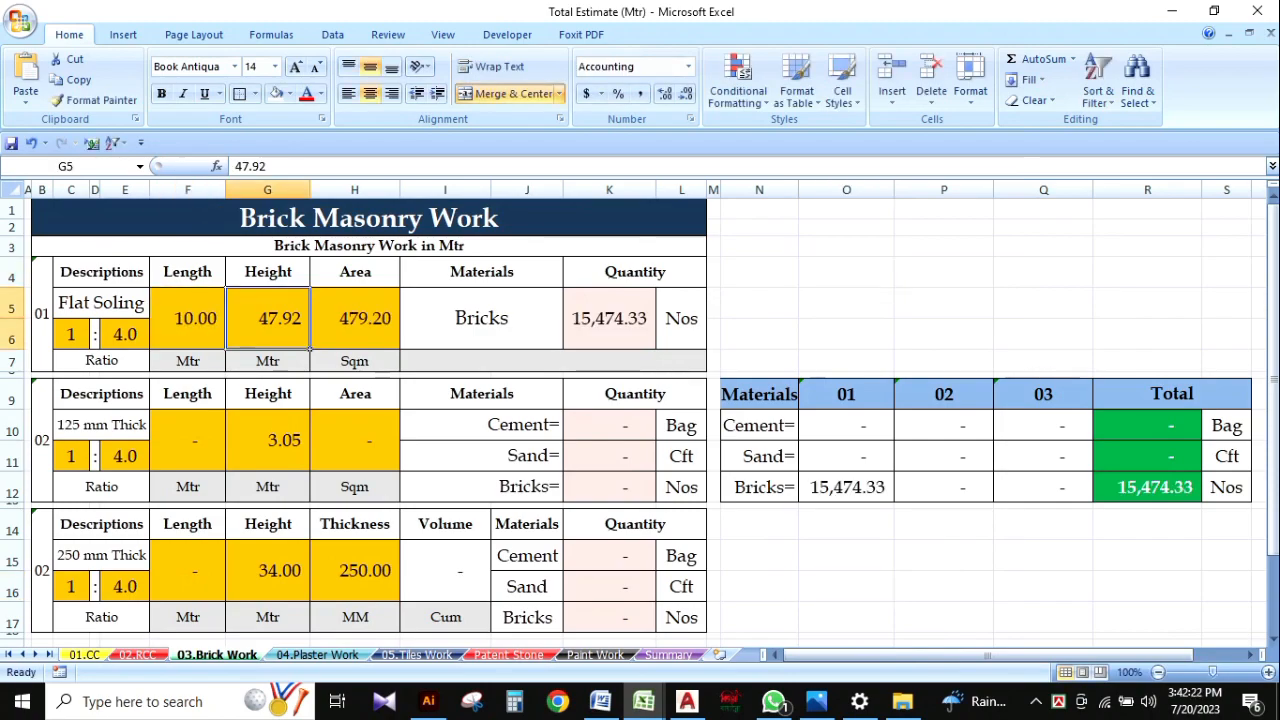
type("3")
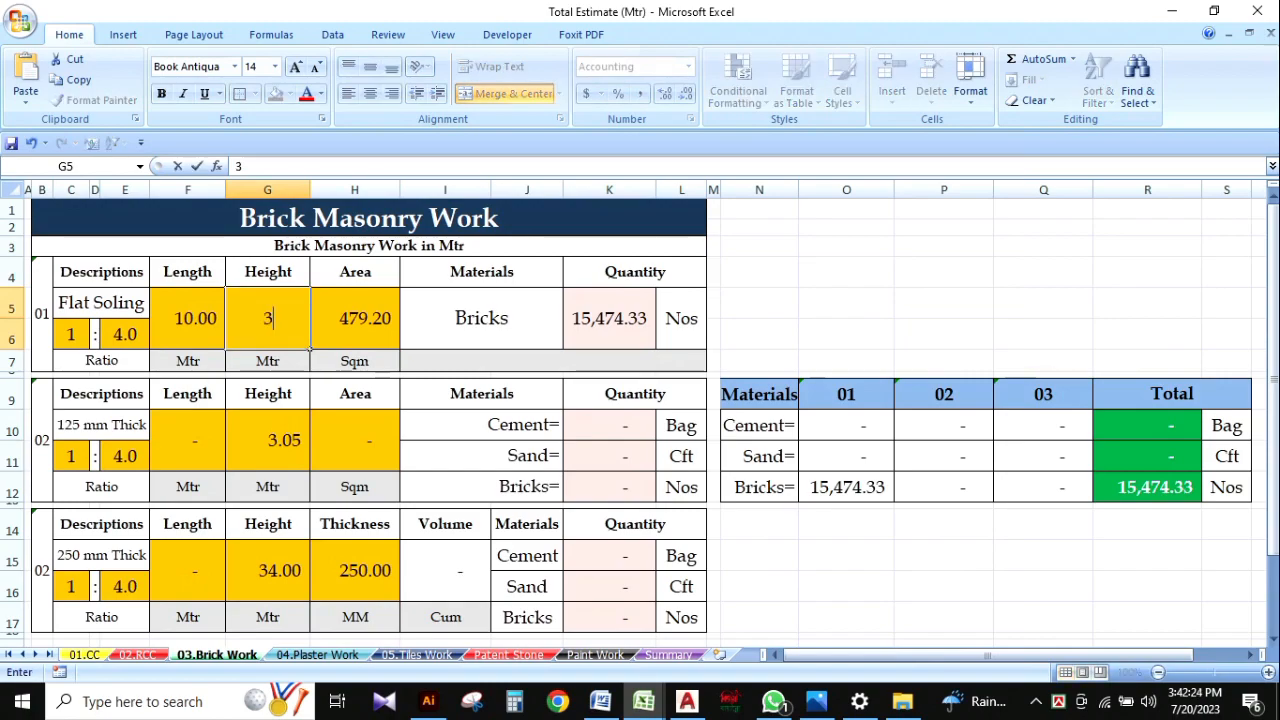
left_click(846, 303)
Examine the Flat Soling area formula and the length and height cells it references.
left_click(355, 318)
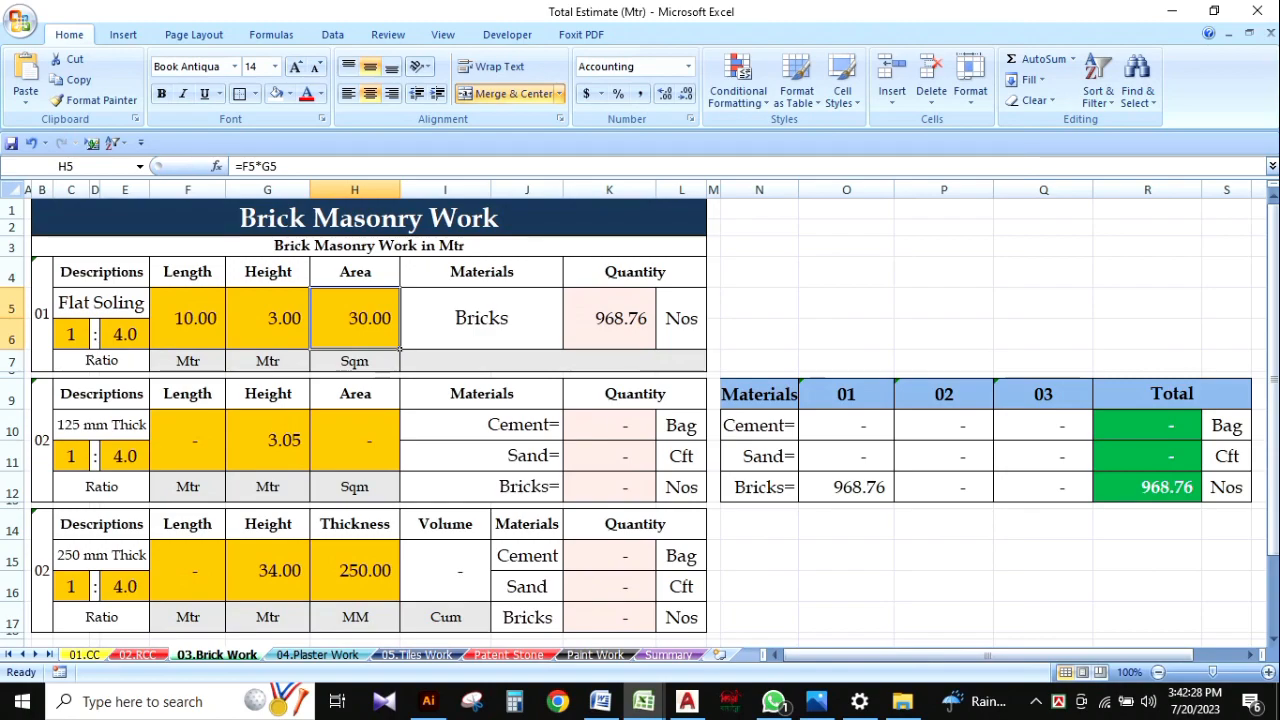
key("F2")
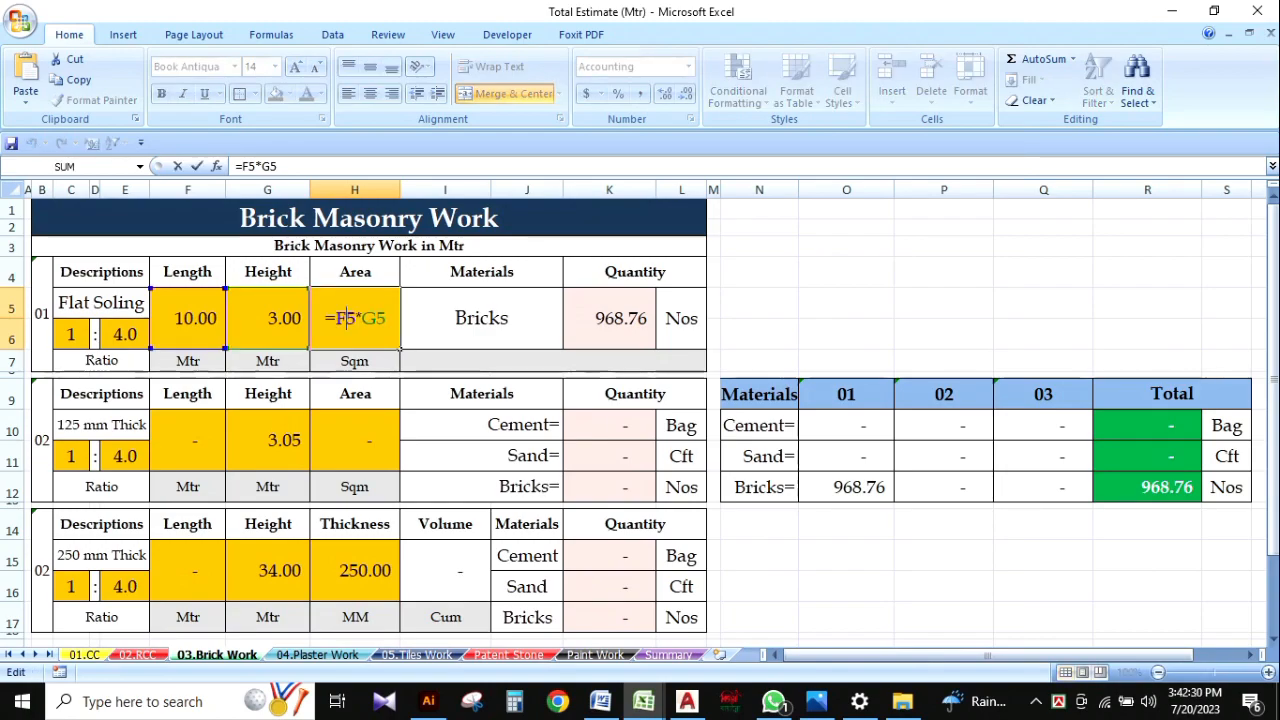
key("Escape")
left_click(759, 334)
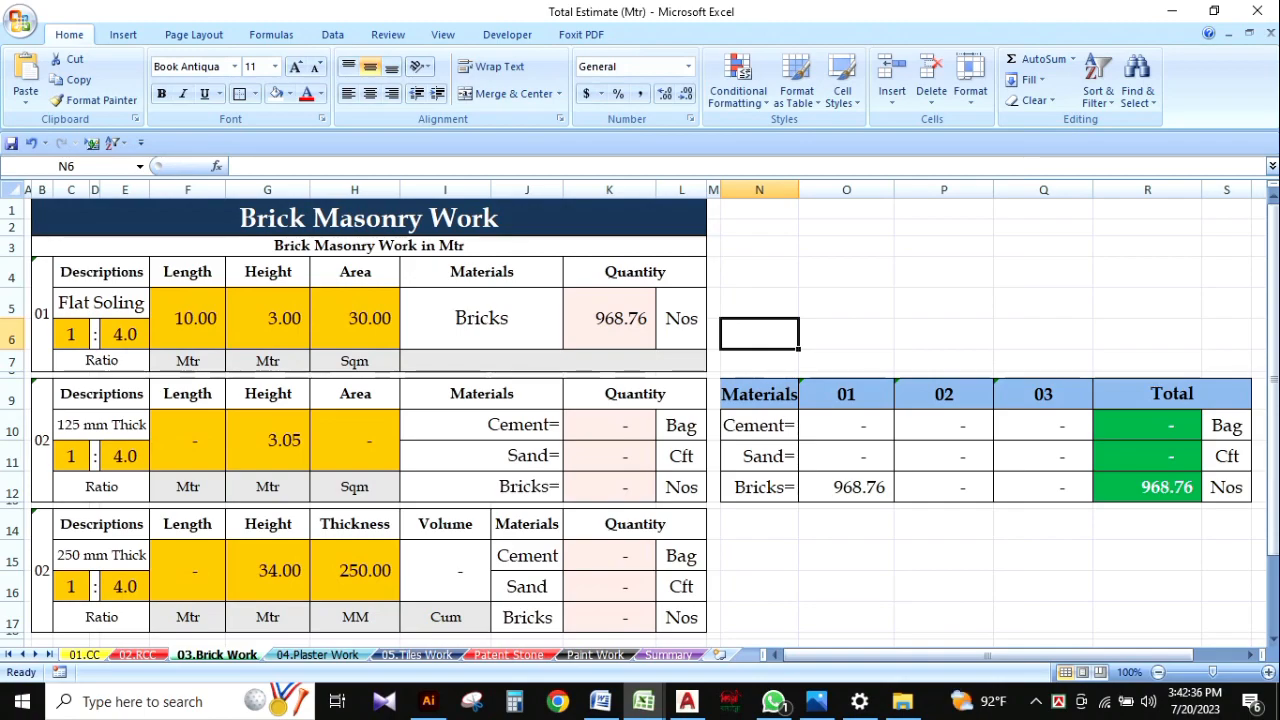
Examine the Flat Soling bricks quantity formula and the area cell it references.
double_click(617, 319)
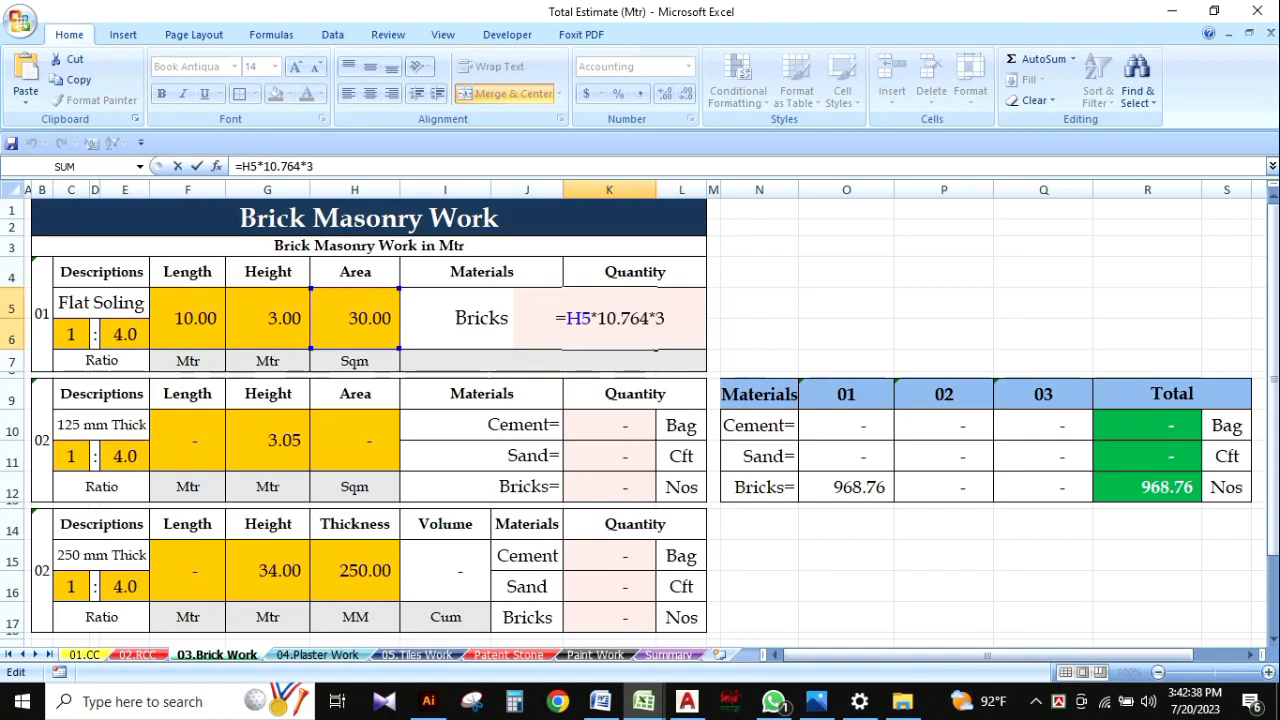
key("Escape")
left_click(846, 334)
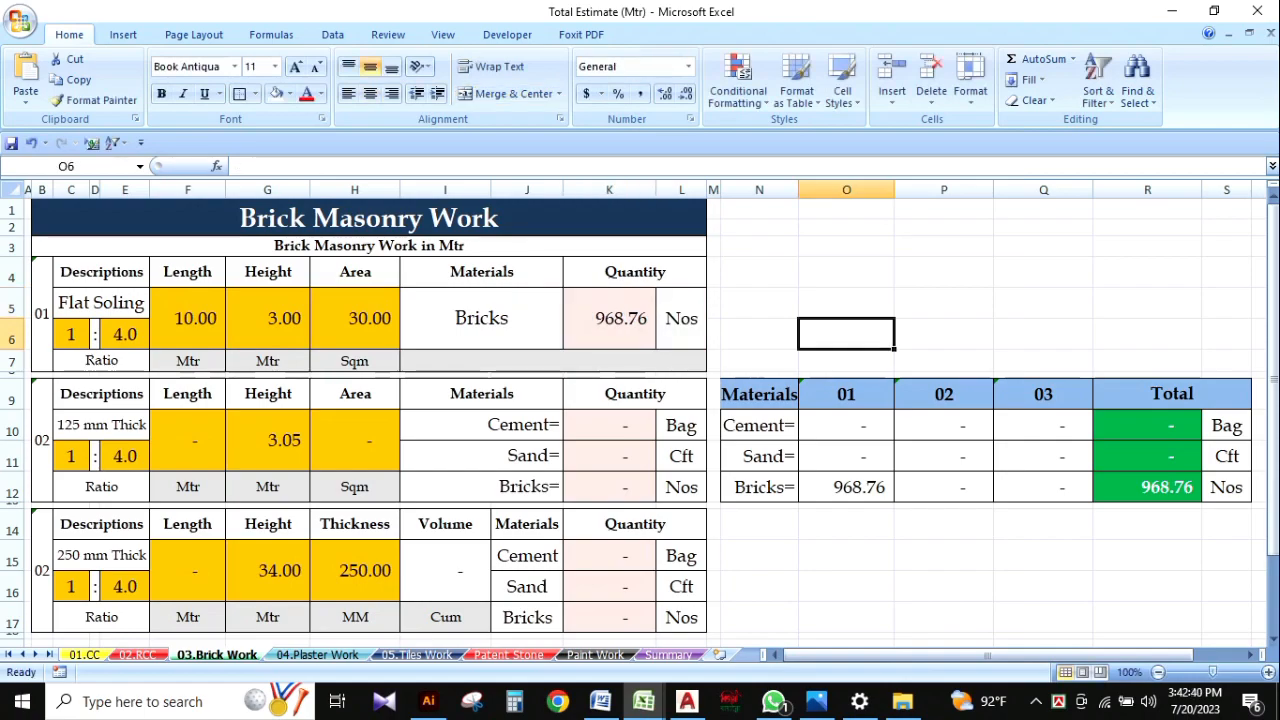
double_click(598, 319)
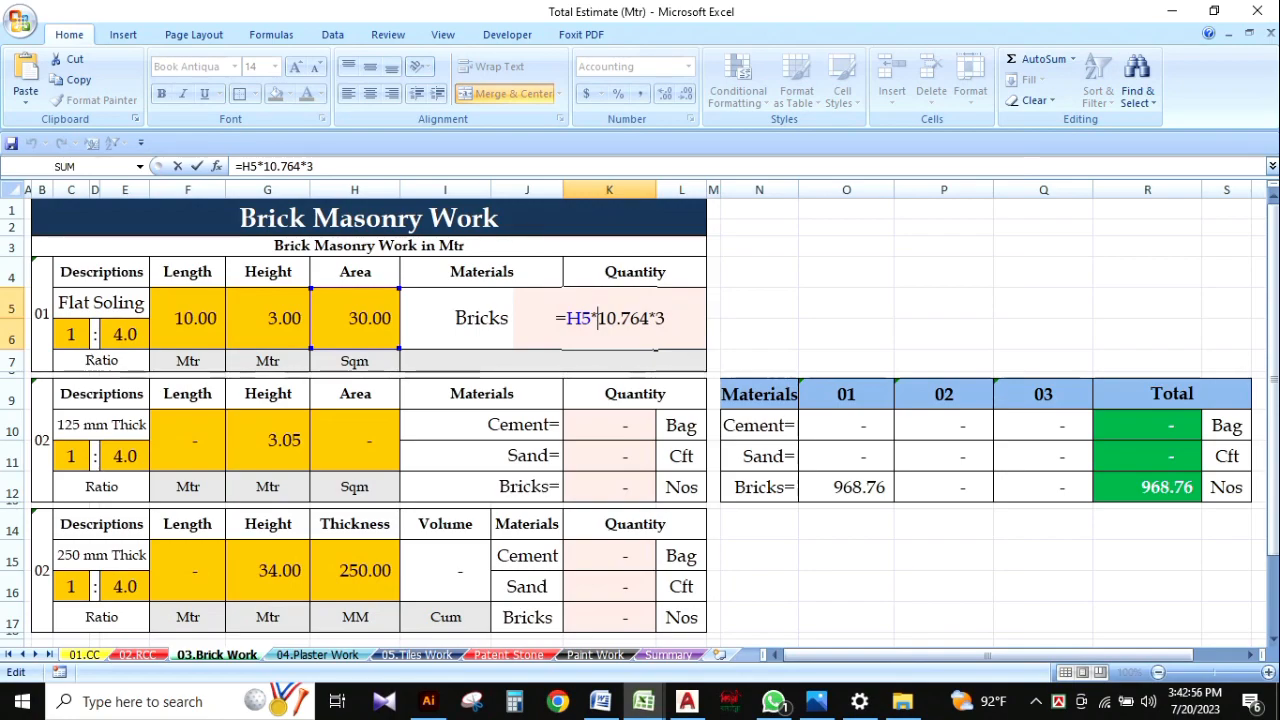
key("ctrl+Return")
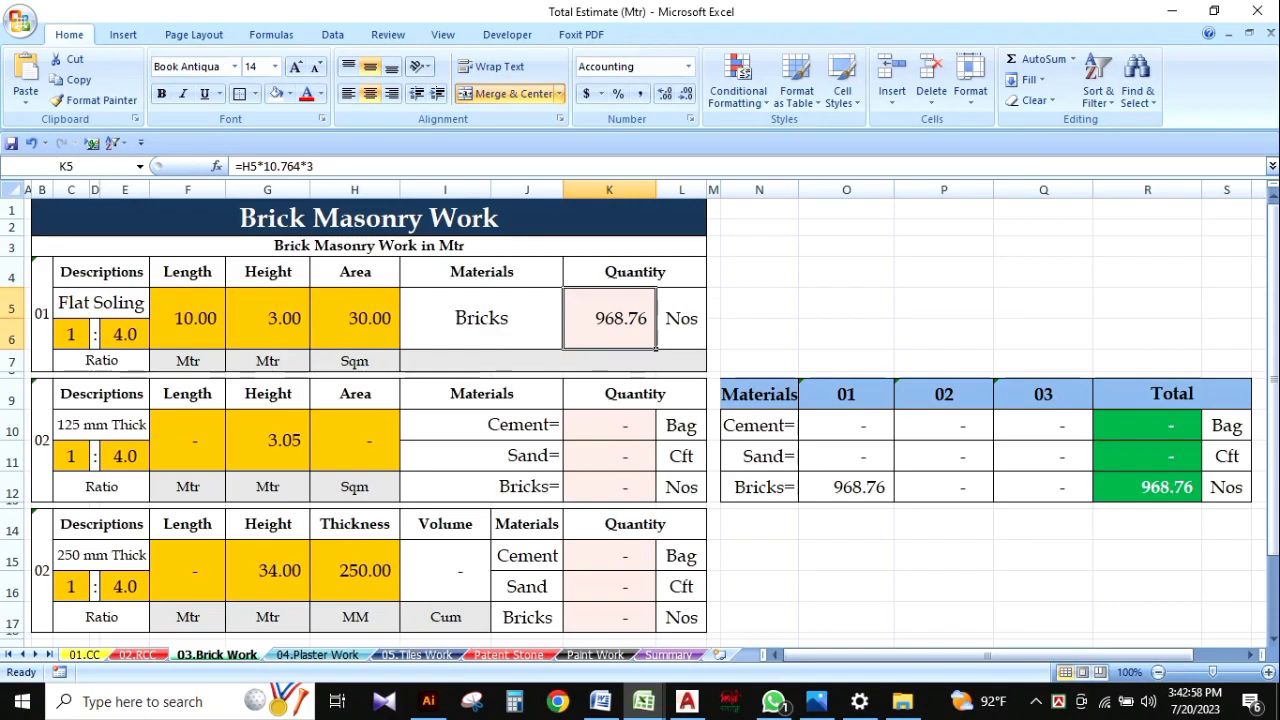
Change the Flat Soling length to 5 Mtr.
left_click(188, 318)
type("50")
key("BackSpace")
left_click(944, 334)
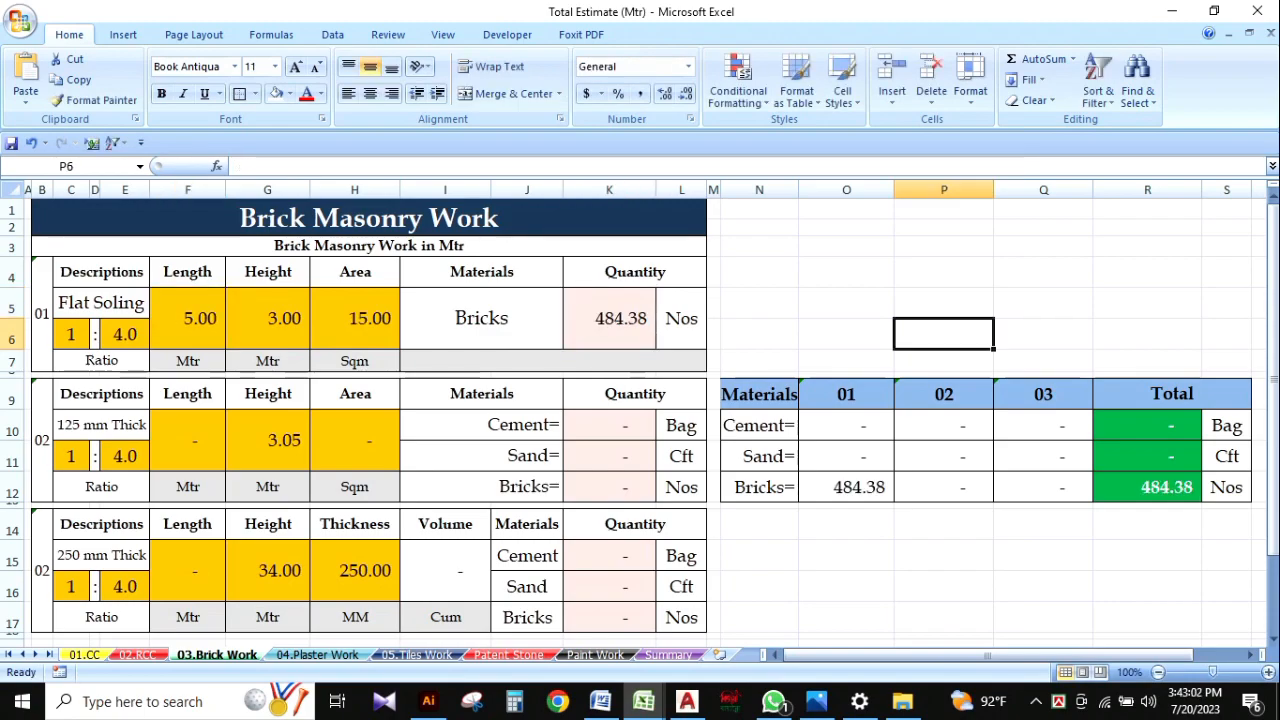
Review the recalculated bricks quantity of the Flat Soling item.
left_click(609, 318)
left_click(846, 334)
left_click(609, 318)
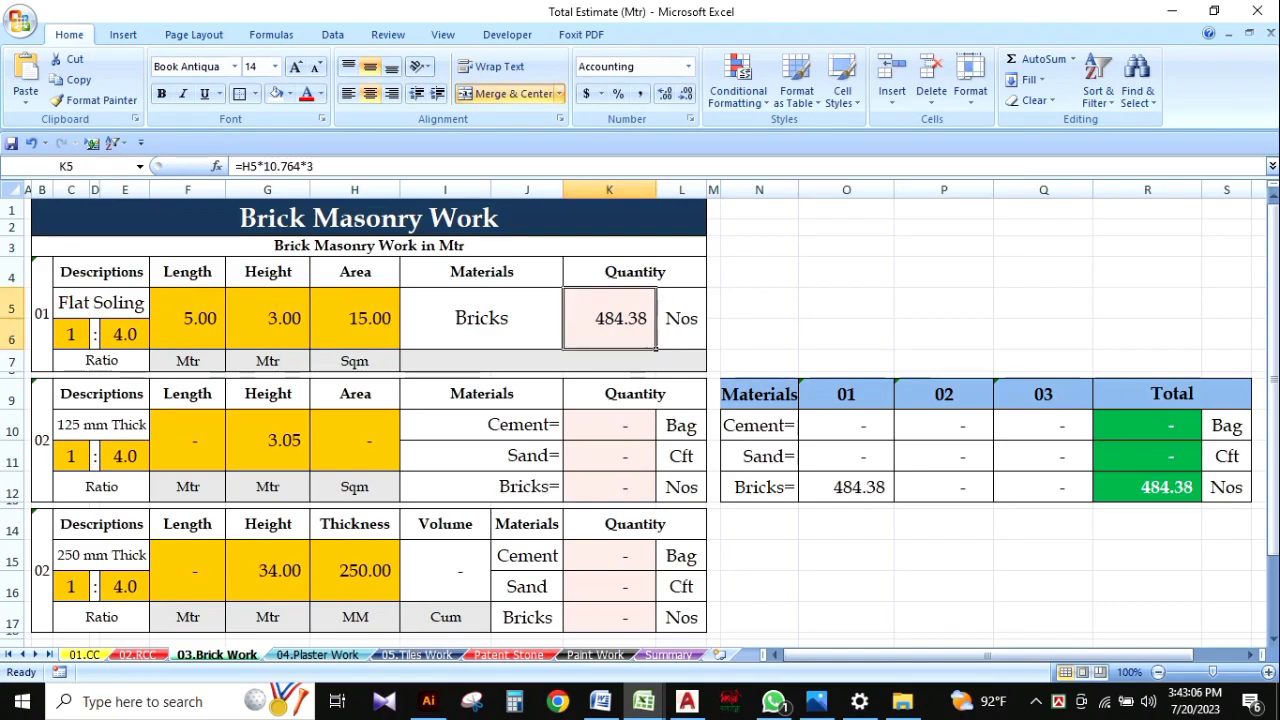
left_click(846, 303)
Enter the 125 mm Thick brickwork dimensions: length 5 Mtr and height 3 Mtr.
left_click(101, 425)
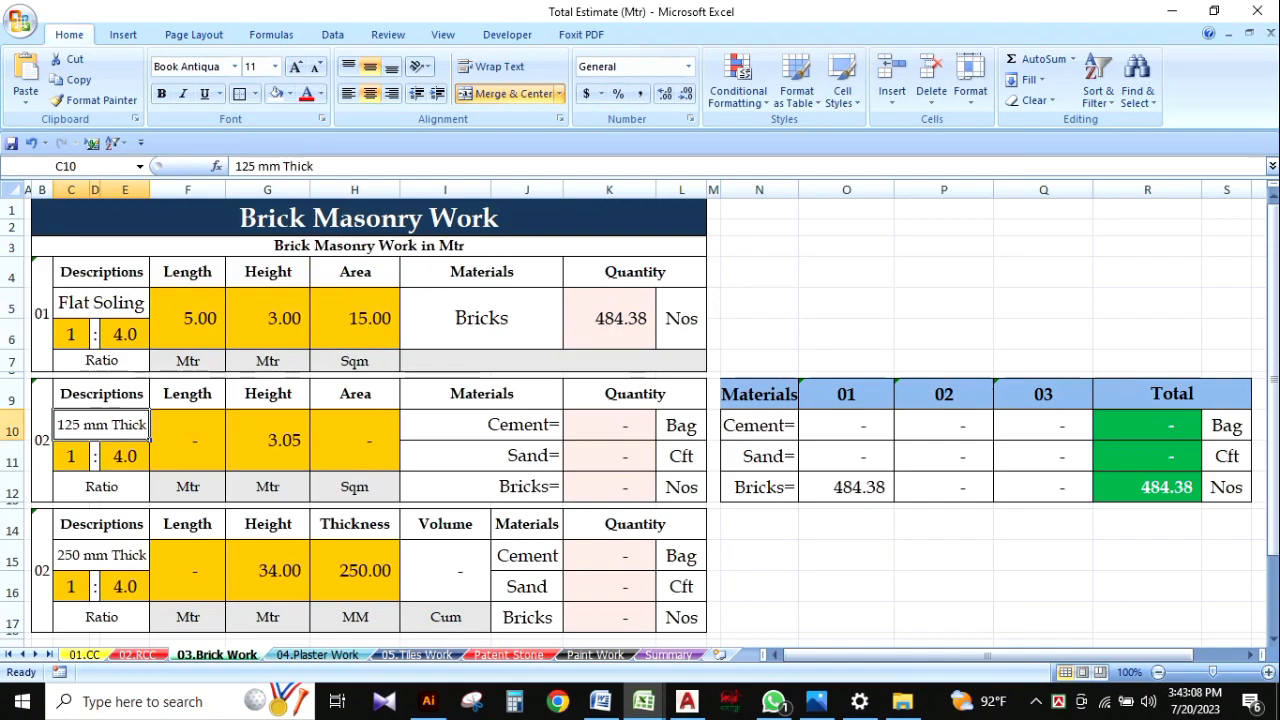
scroll(640, 420, "down", 1)
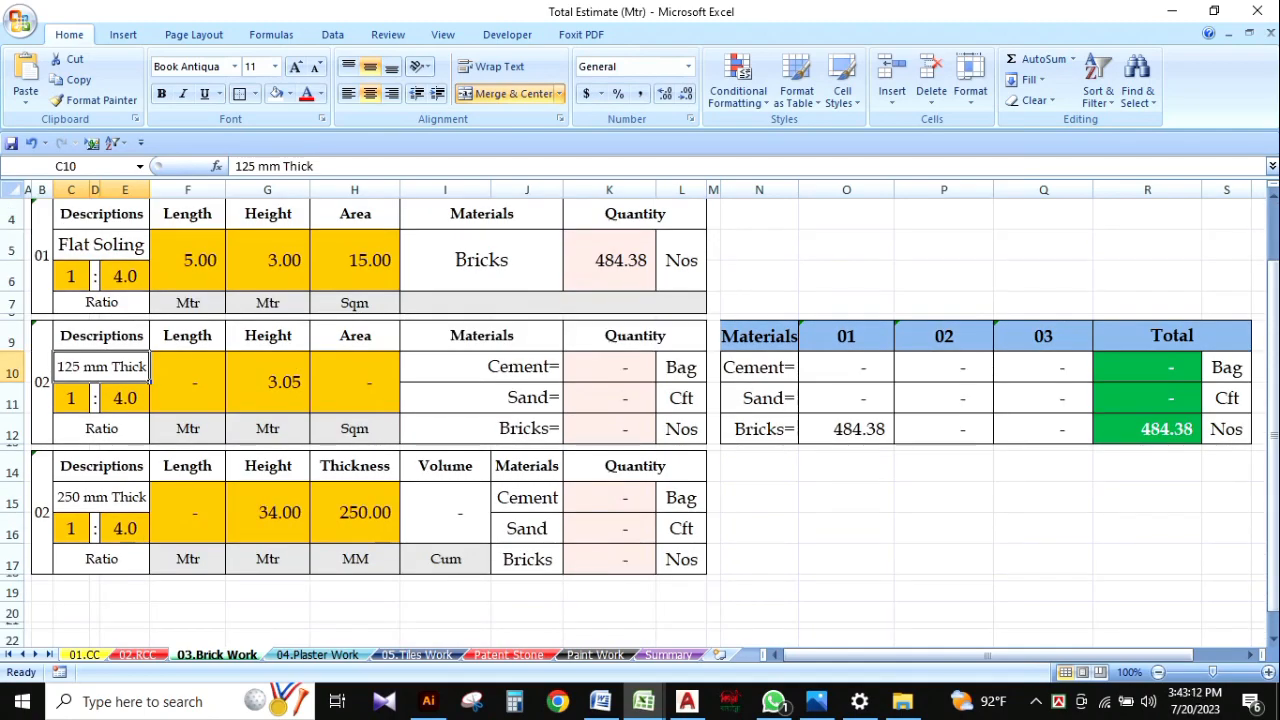
left_click(188, 382)
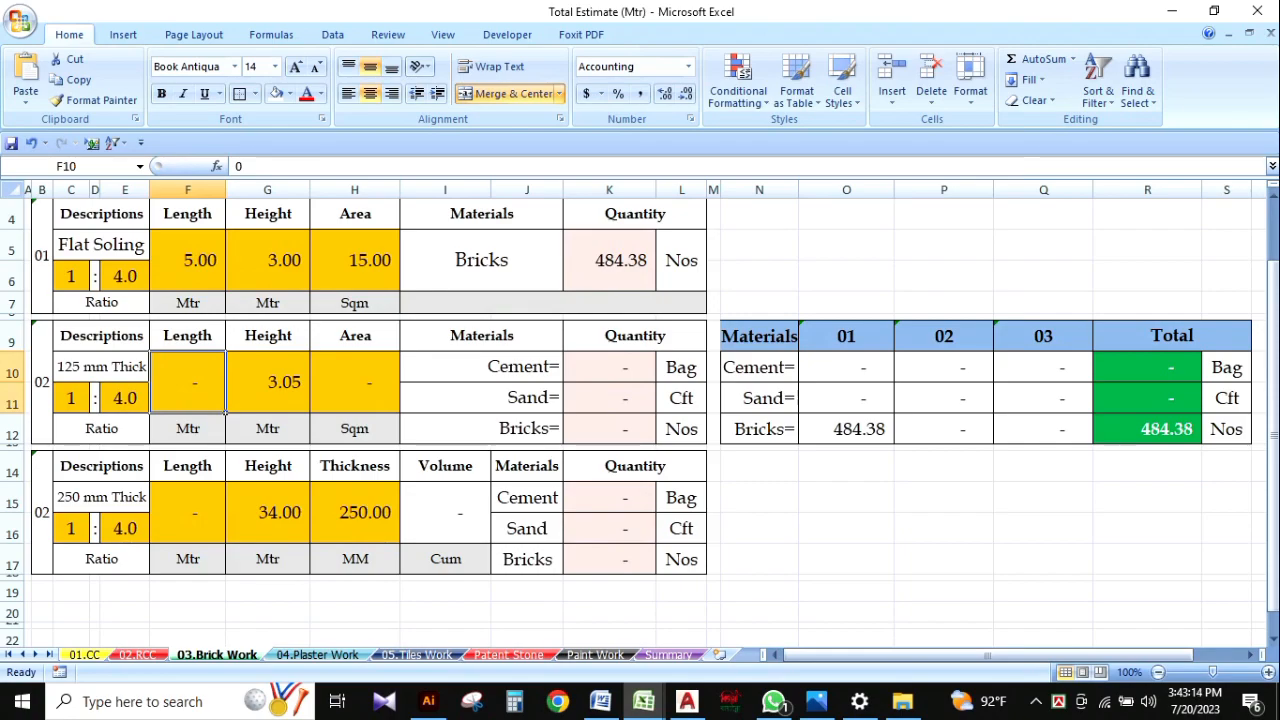
type("5")
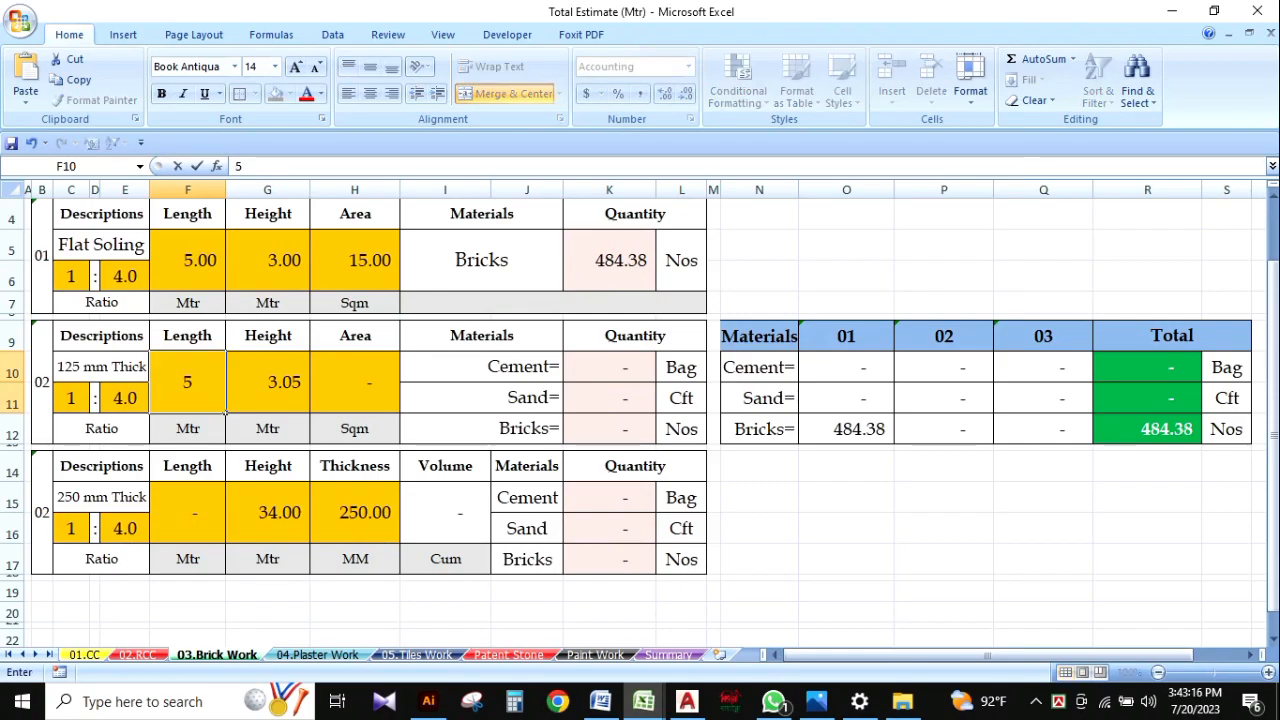
key("Tab")
type("2")
key("BackSpace")
type("2")
key("BackSpace")
type("3")
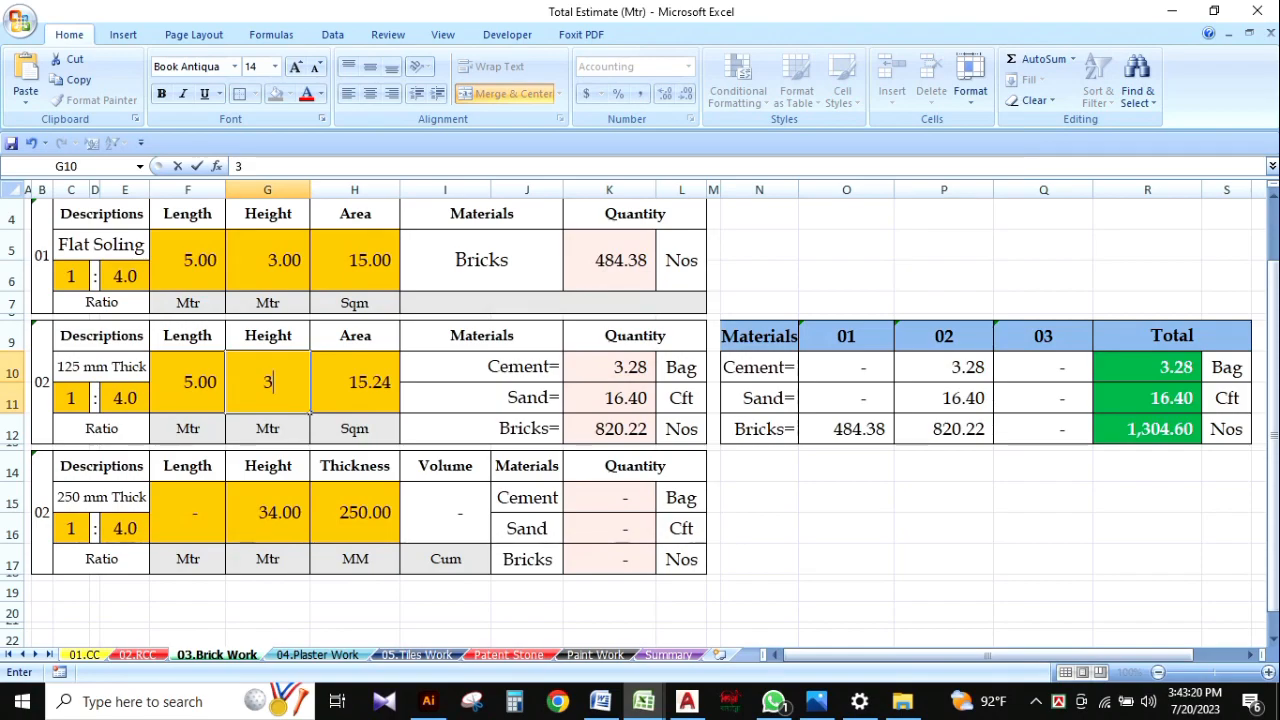
left_click(846, 498)
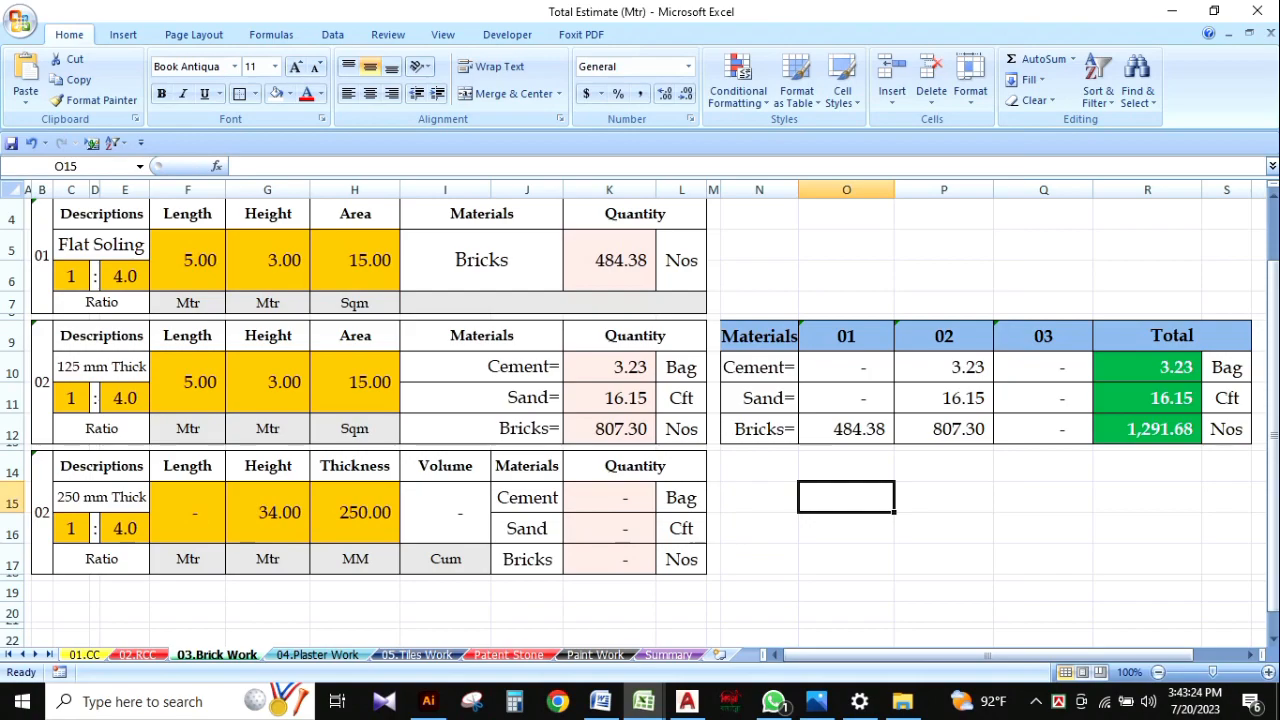
Examine the cement quantity formula of the 125 mm Thick brickwork and the bricks cell it references.
double_click(650, 375)
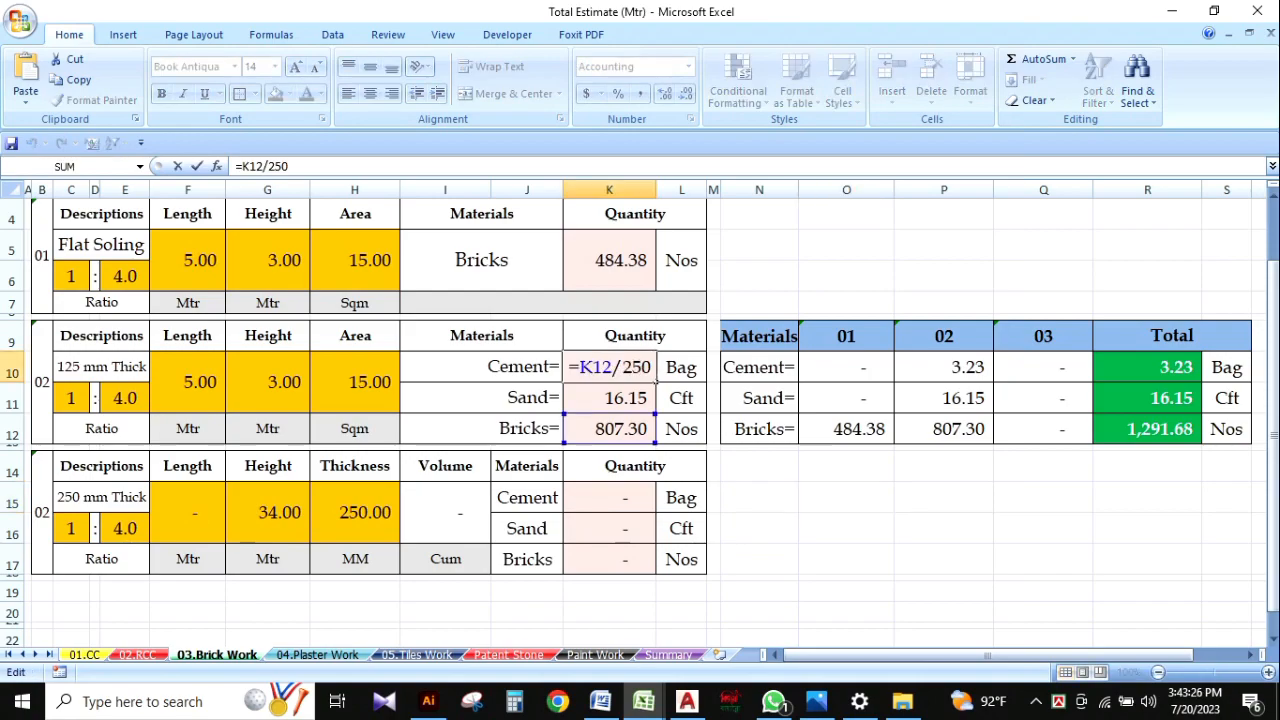
left_click(846, 528)
double_click(609, 367)
left_click(846, 528)
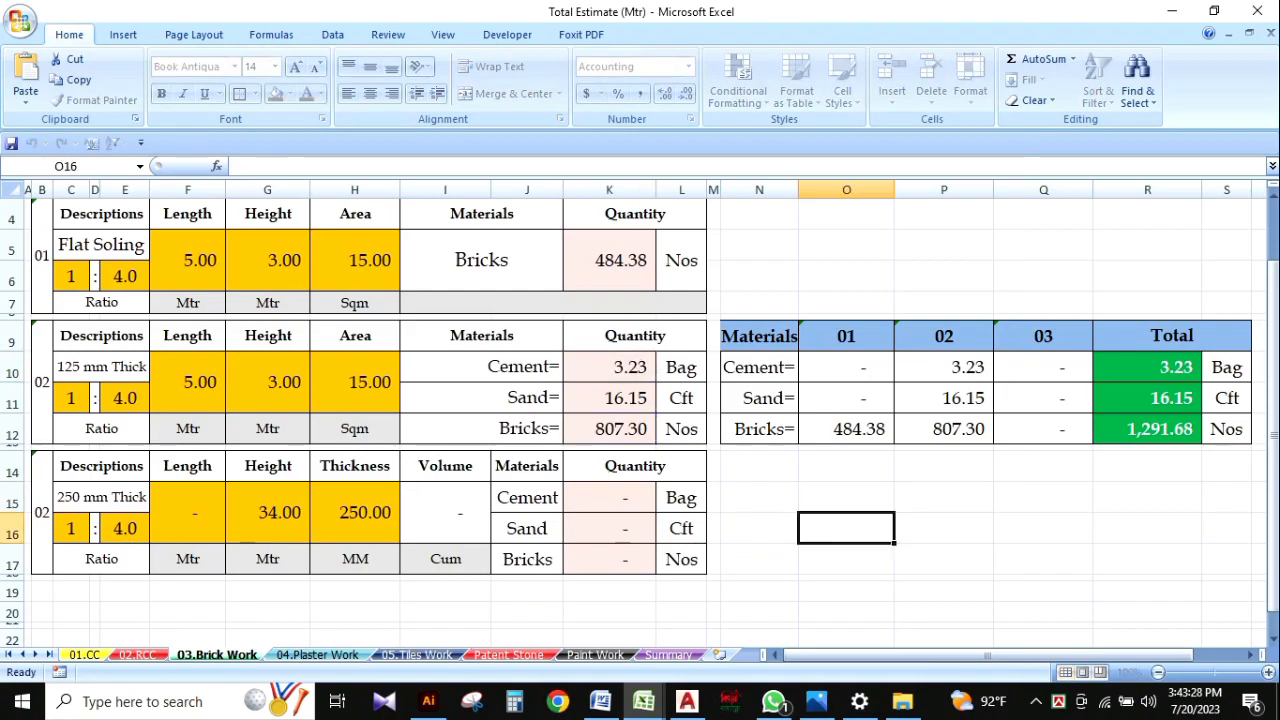
left_click(609, 367)
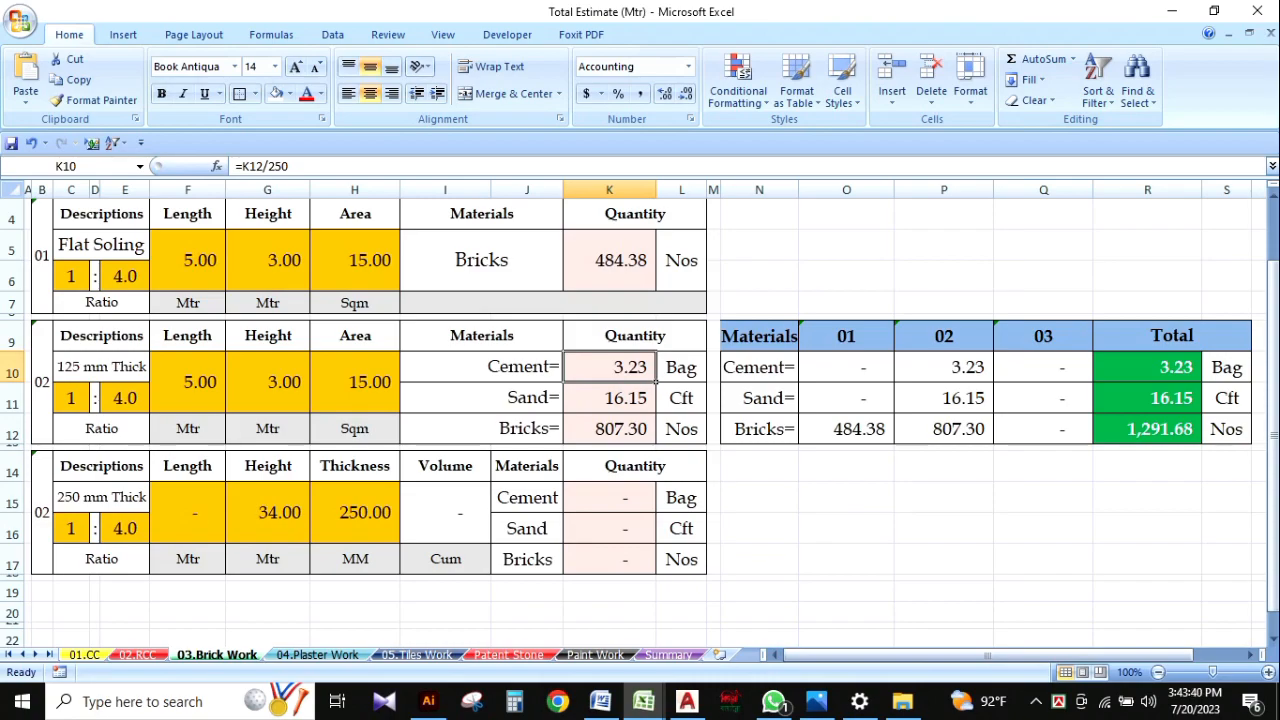
double_click(622, 367)
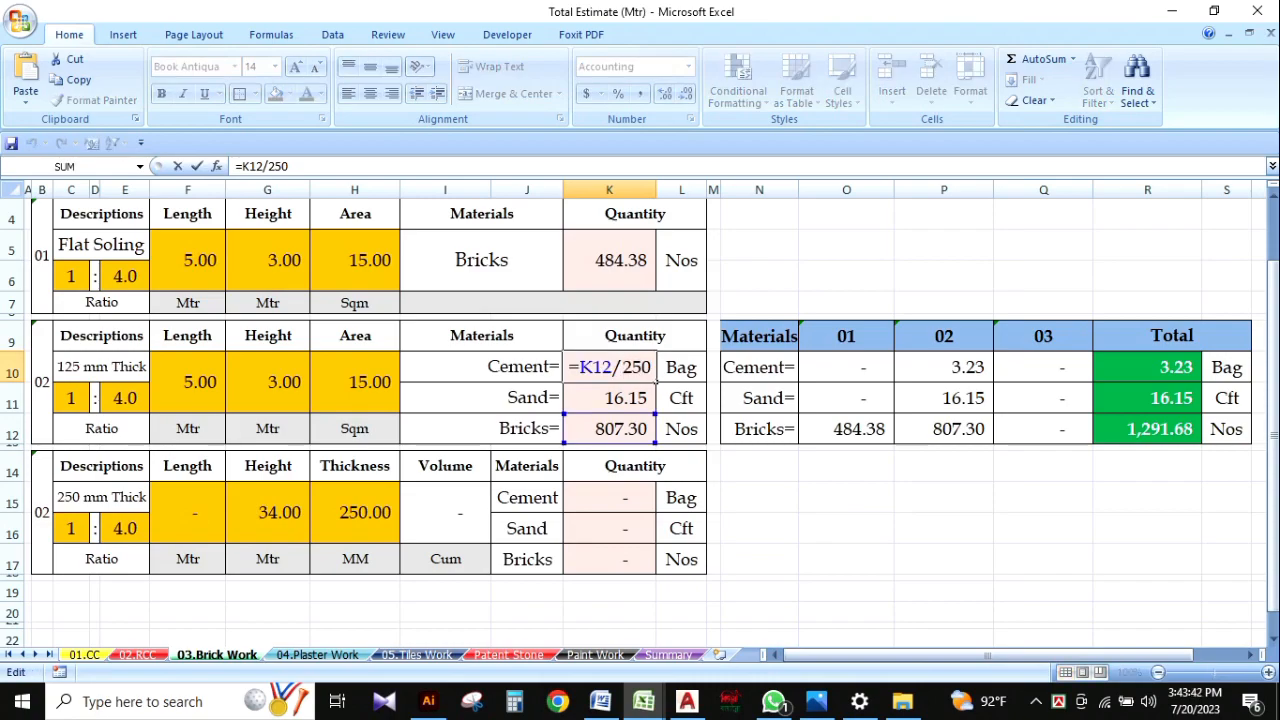
left_click(759, 466)
key("Escape")
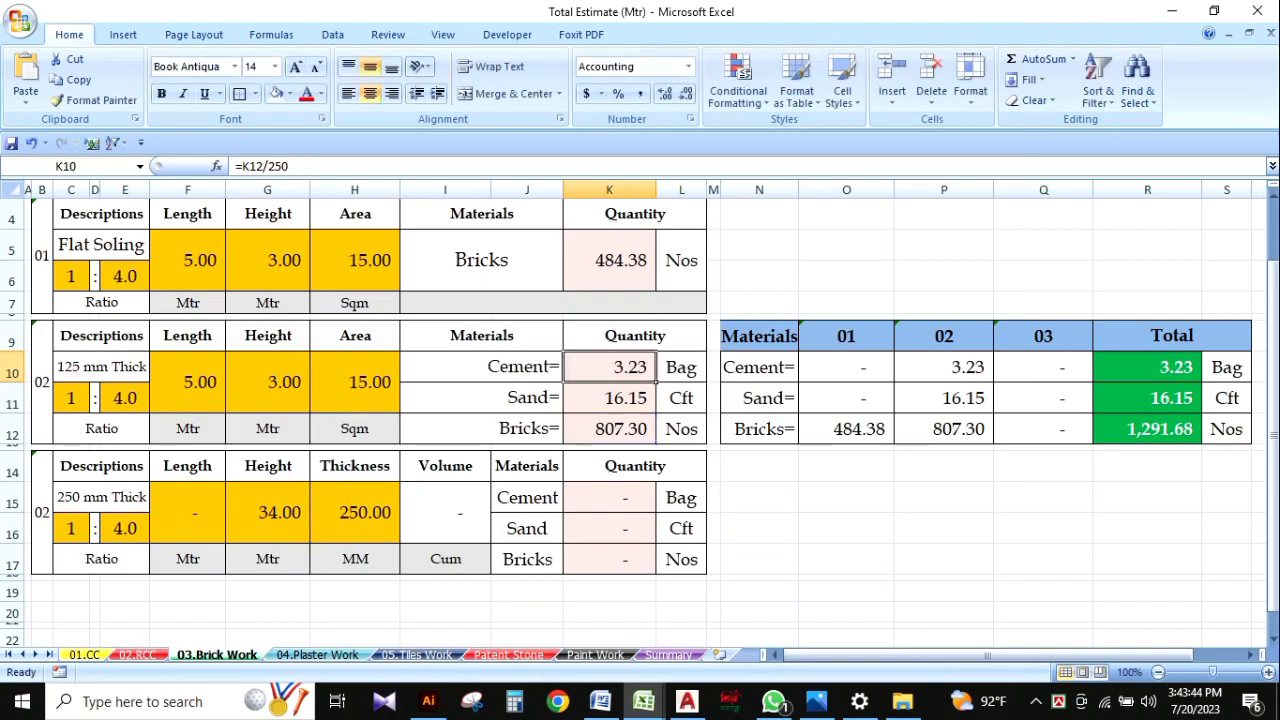
Examine the bricks quantity formula of the 125 mm Thick brickwork and the area cell it references.
double_click(612, 429)
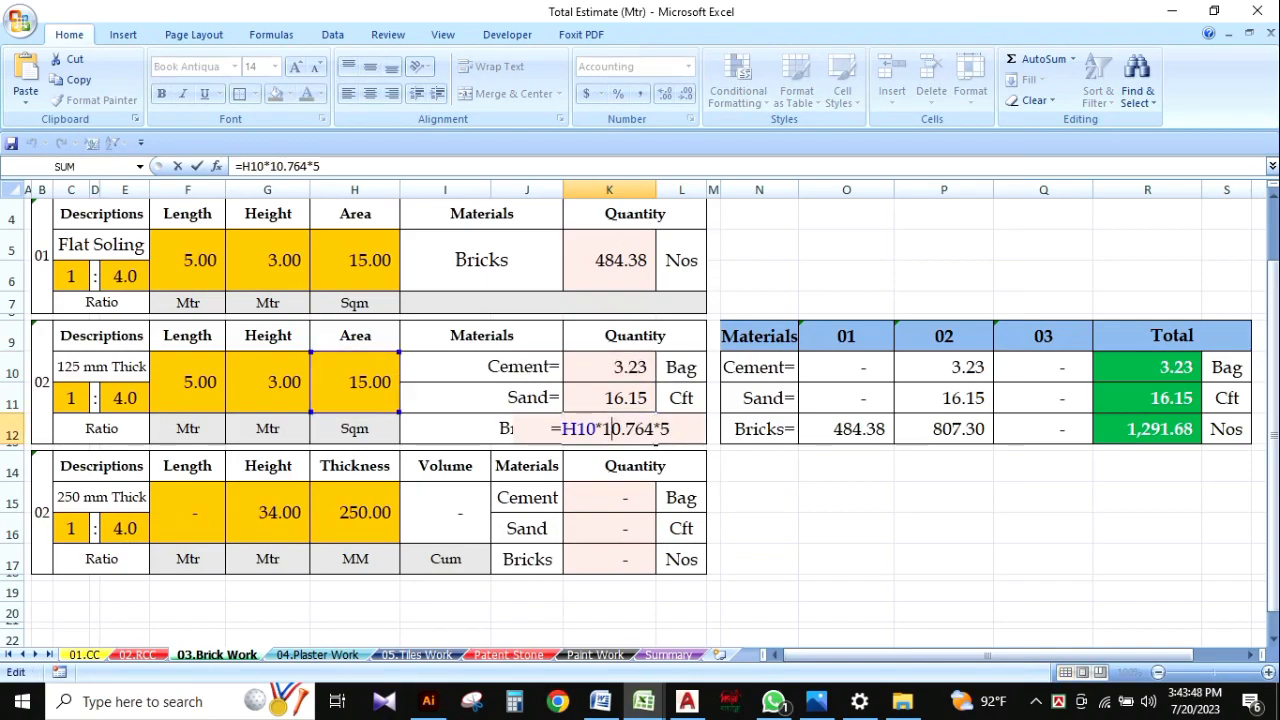
key("Escape")
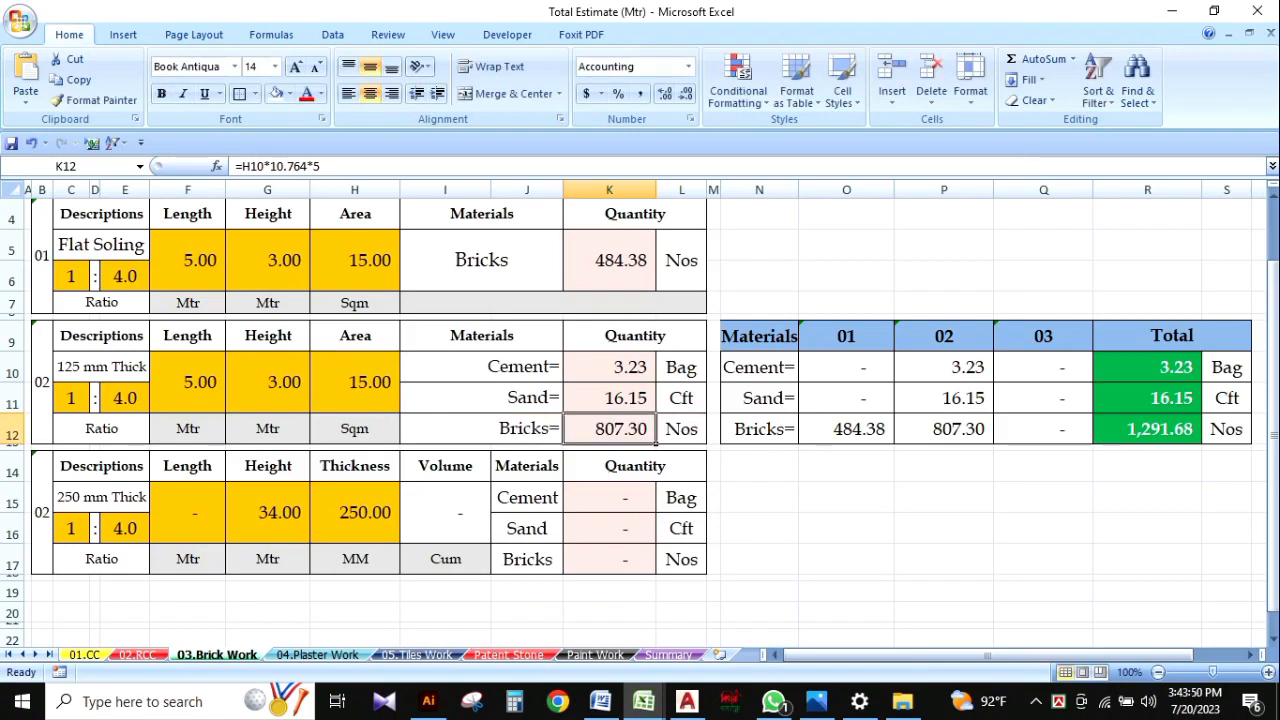
left_click(846, 528)
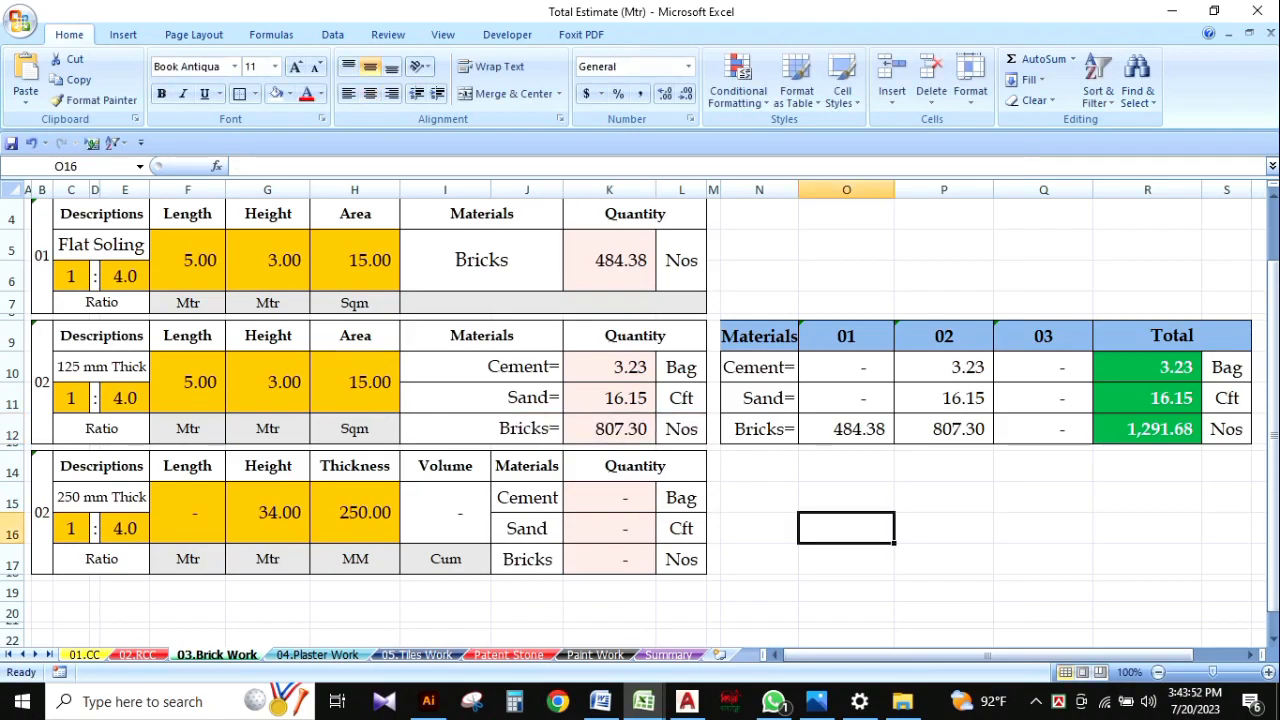
left_click(607, 429)
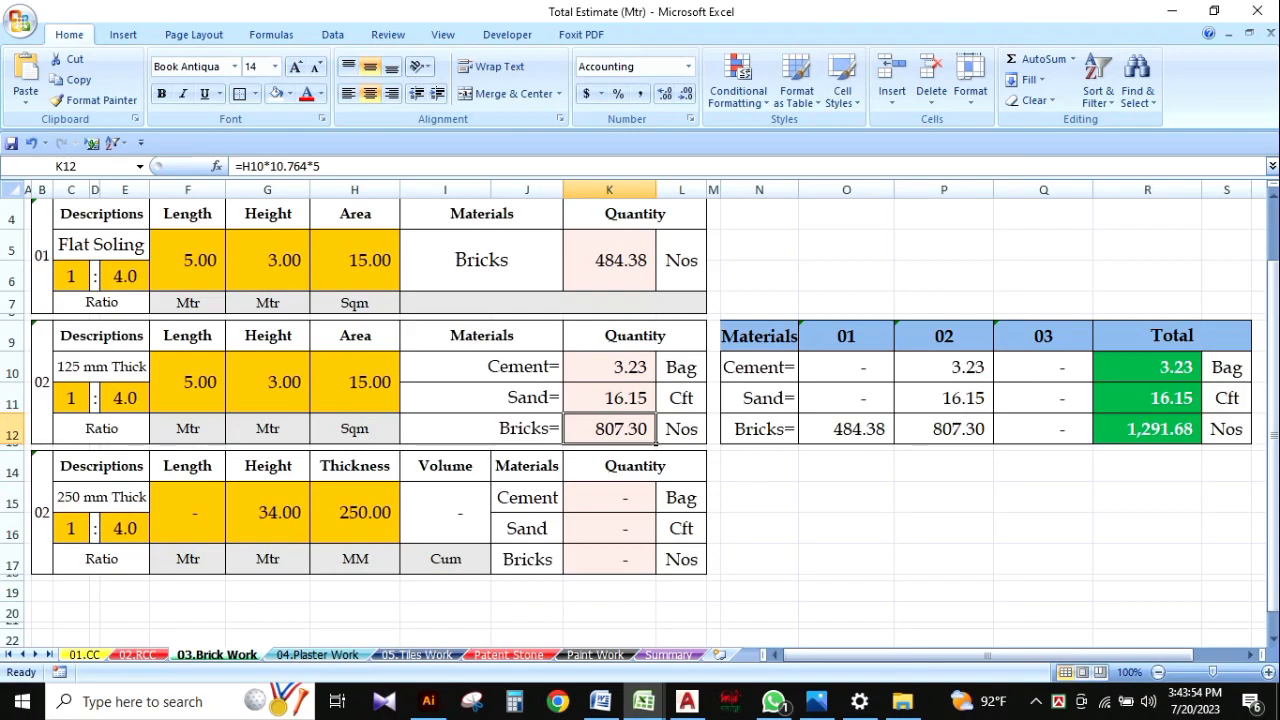
Compare the cement and bricks quantity formulas of the 125 mm Thick brickwork.
double_click(604, 368)
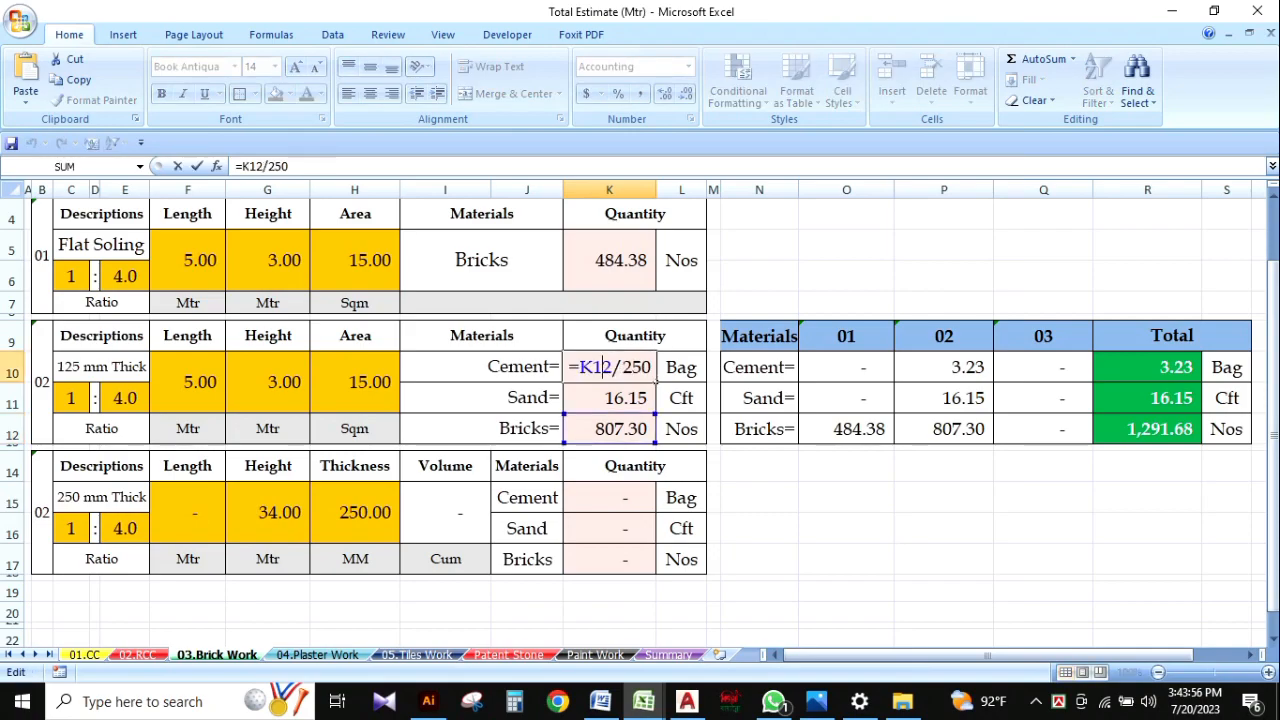
key("Escape")
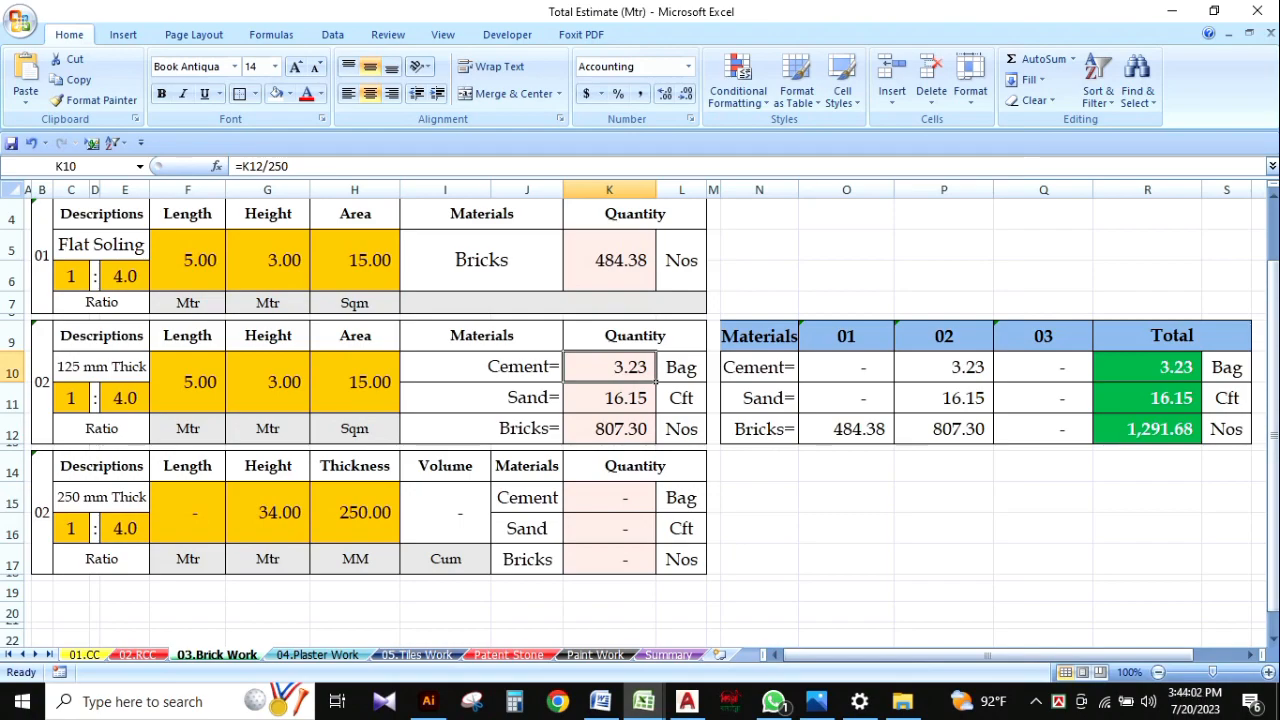
double_click(612, 429)
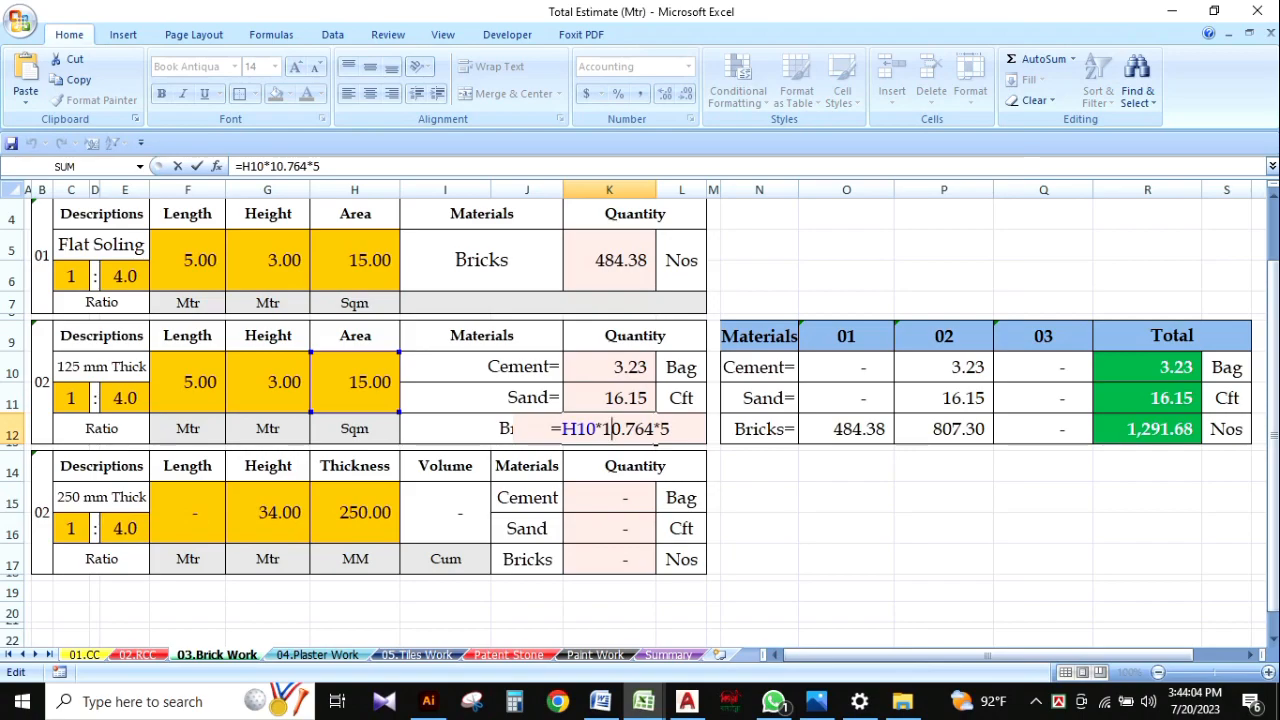
key("Escape")
double_click(611, 368)
left_click(846, 528)
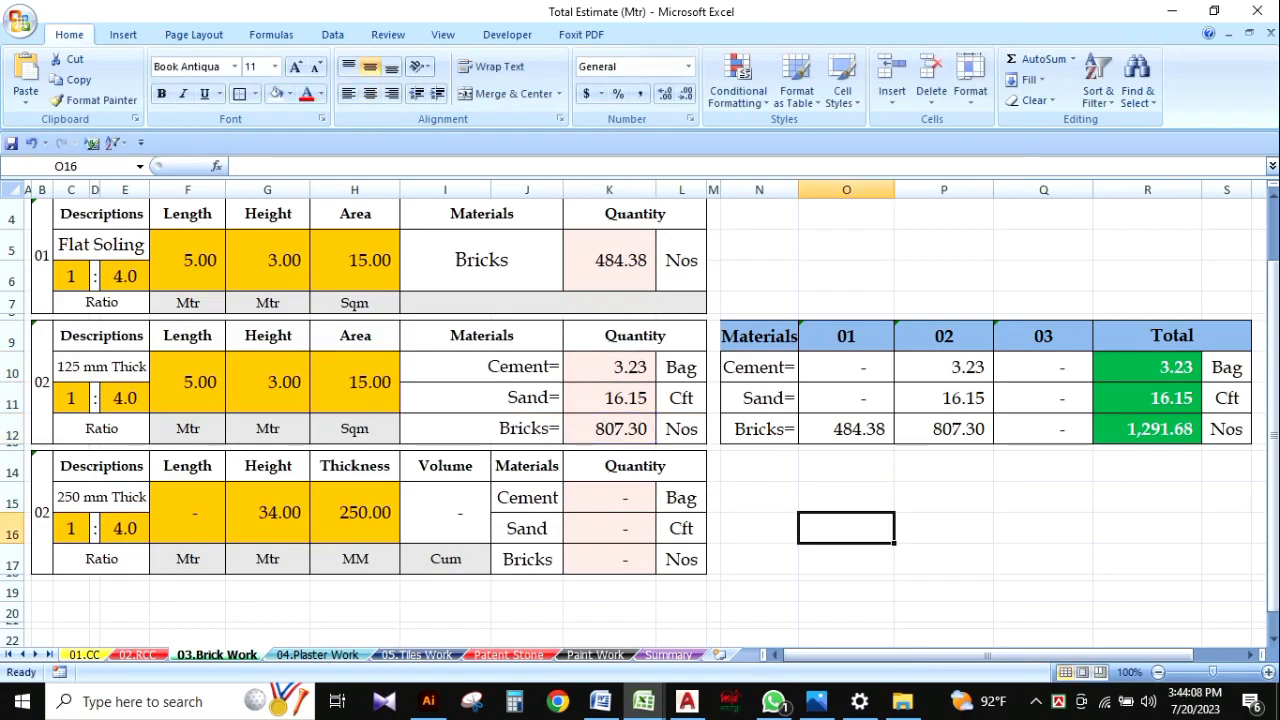
Inspect the 125 mm Thick mortar ratio cells and the sand quantity formula that uses them.
left_click(71, 398)
left_click(125, 398)
left_click(846, 528)
double_click(609, 398)
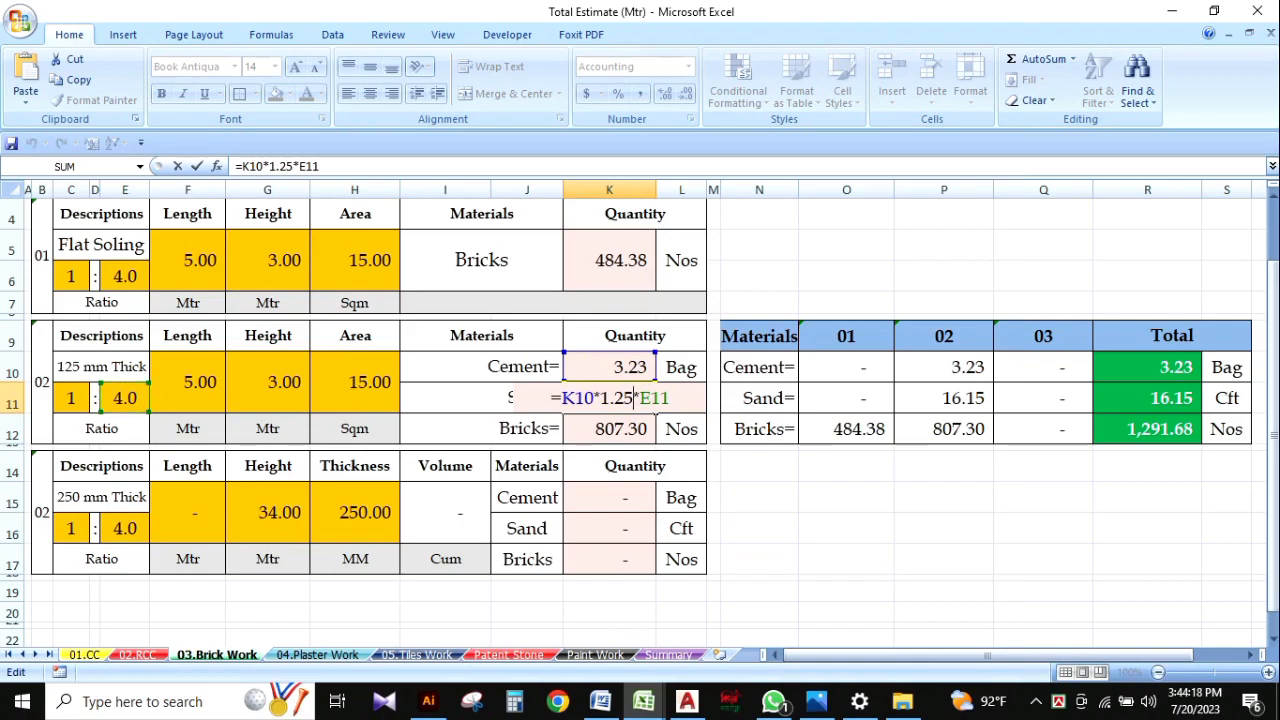
key("Escape")
left_click(759, 528)
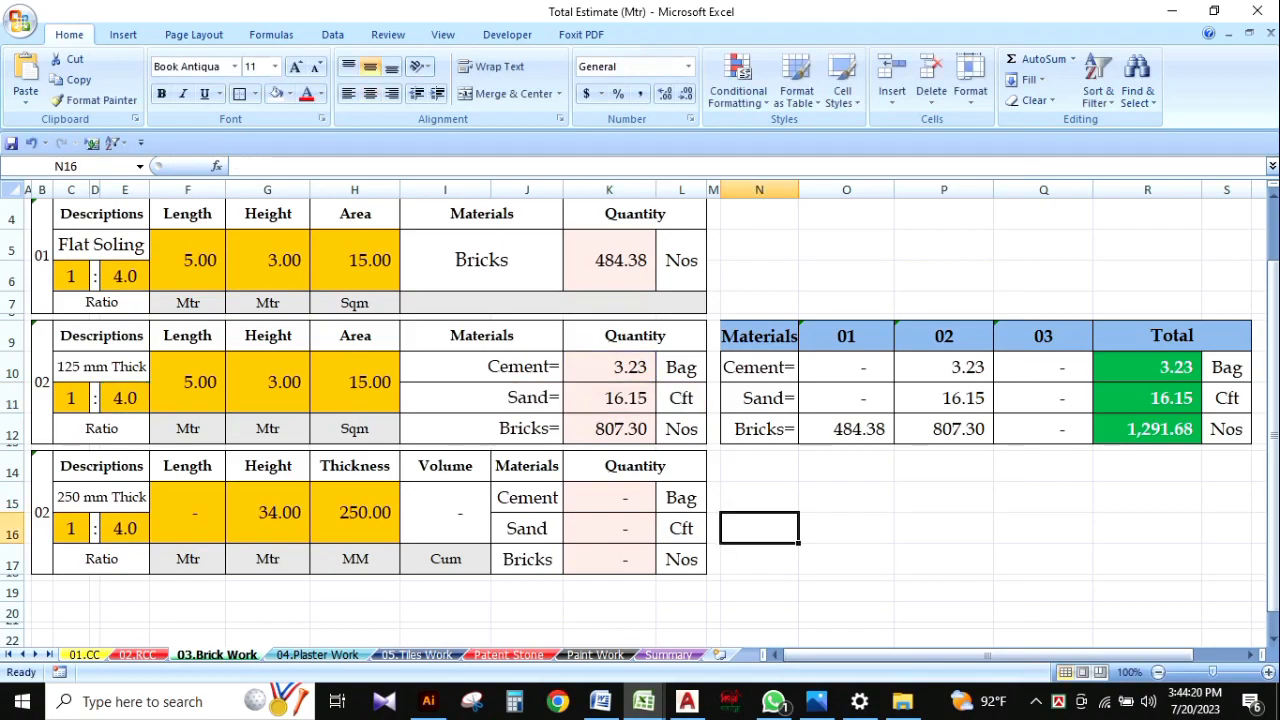
left_click(609, 398)
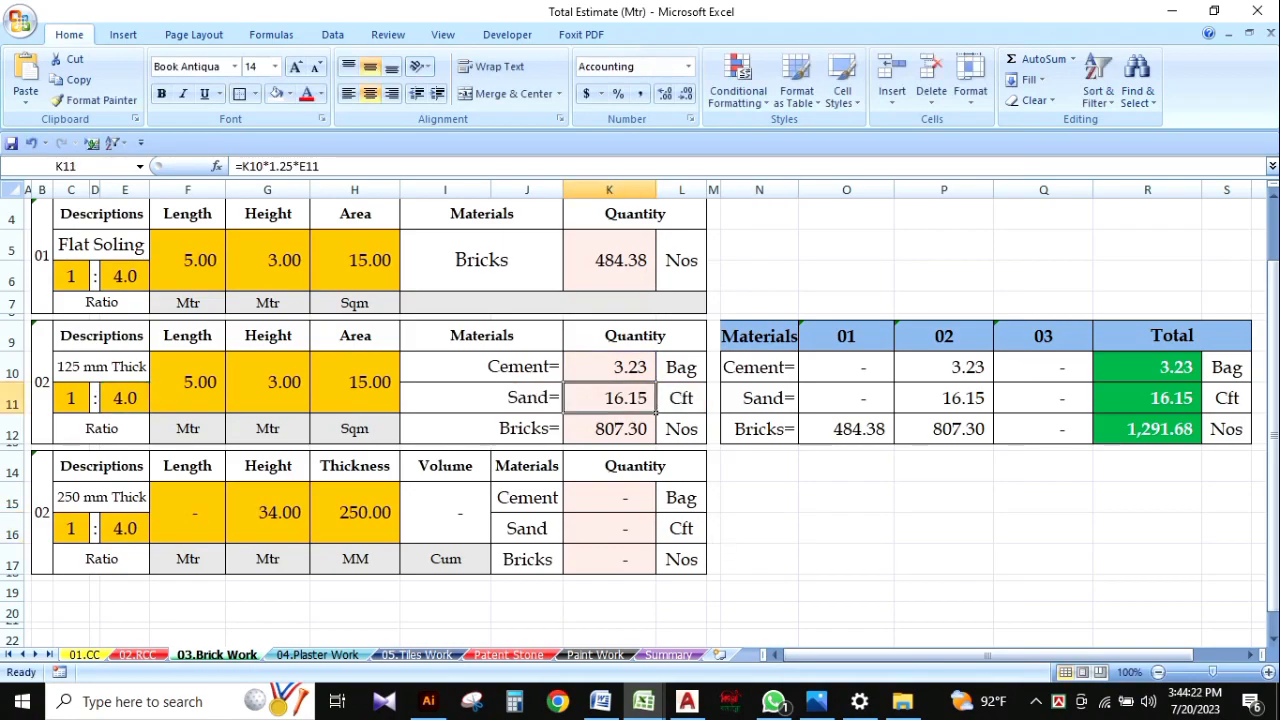
Check the Brick Work bricks quantity in the Summary sheet and return to the 03.Brick Work sheet.
left_click(668, 654)
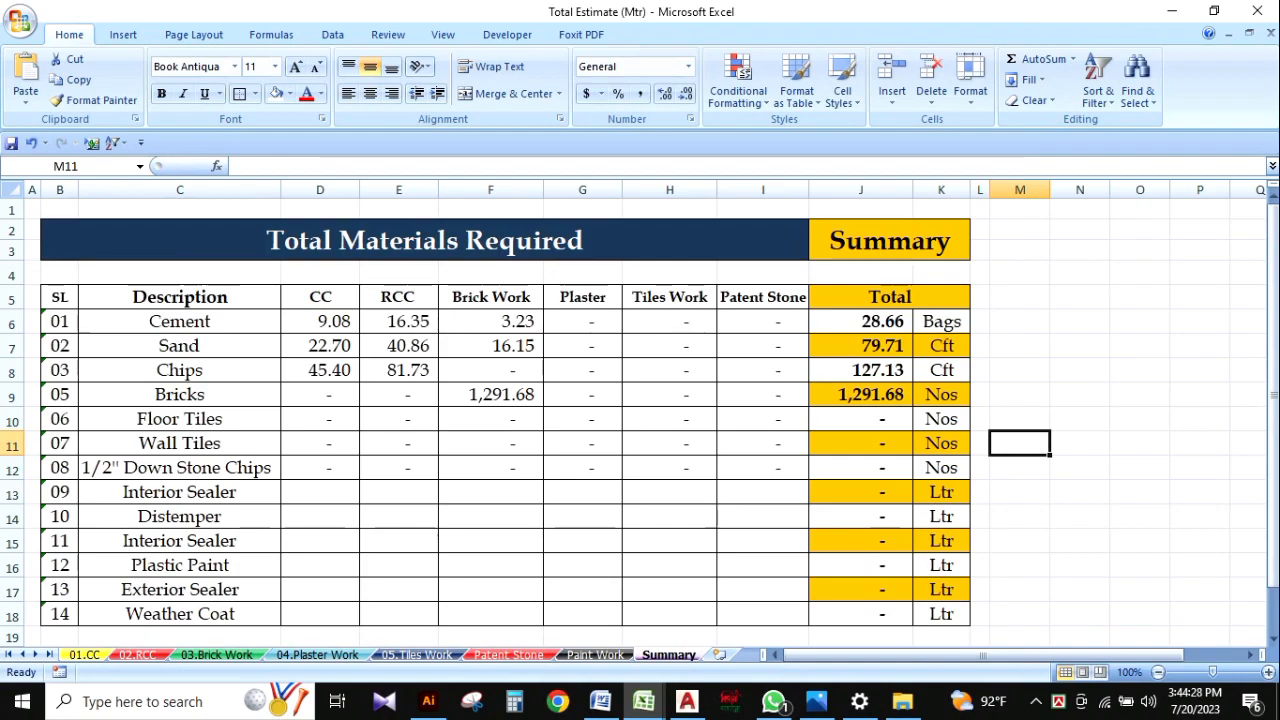
left_click(491, 395)
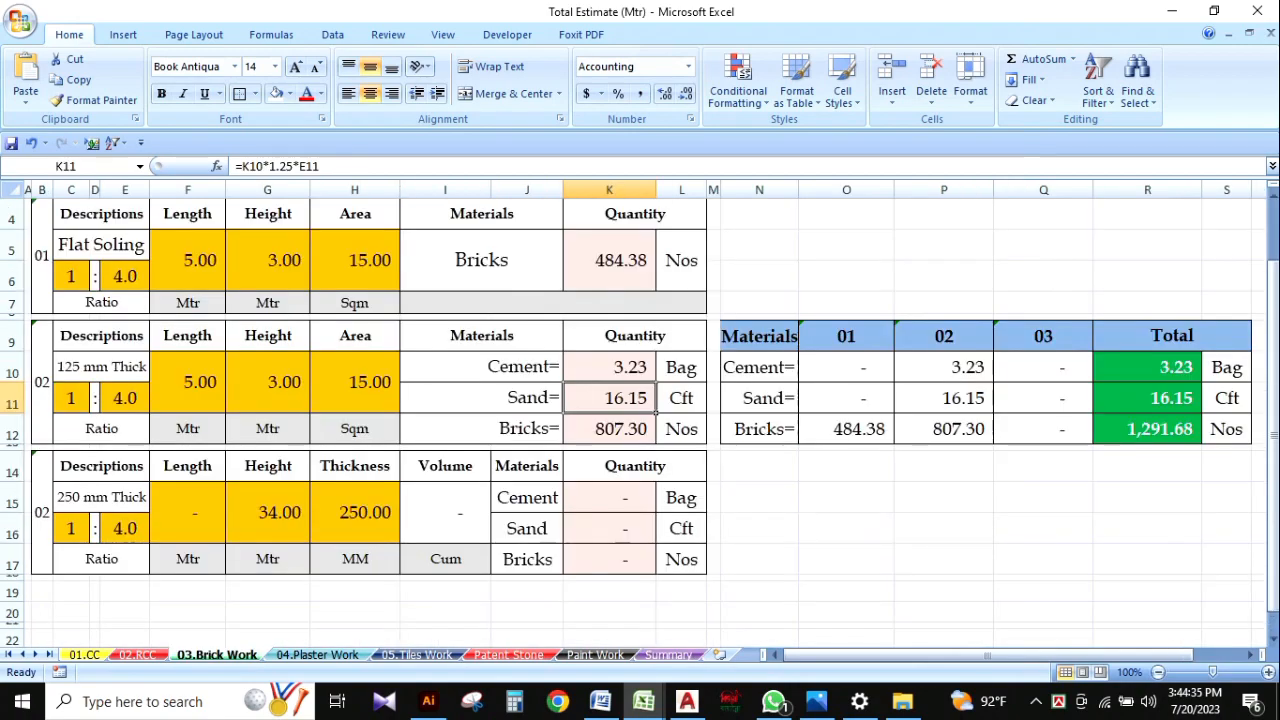
left_click(216, 654)
Review the 250 mm Thick and 125 mm Thick brickwork description cells.
left_click(101, 497)
left_click(101, 367)
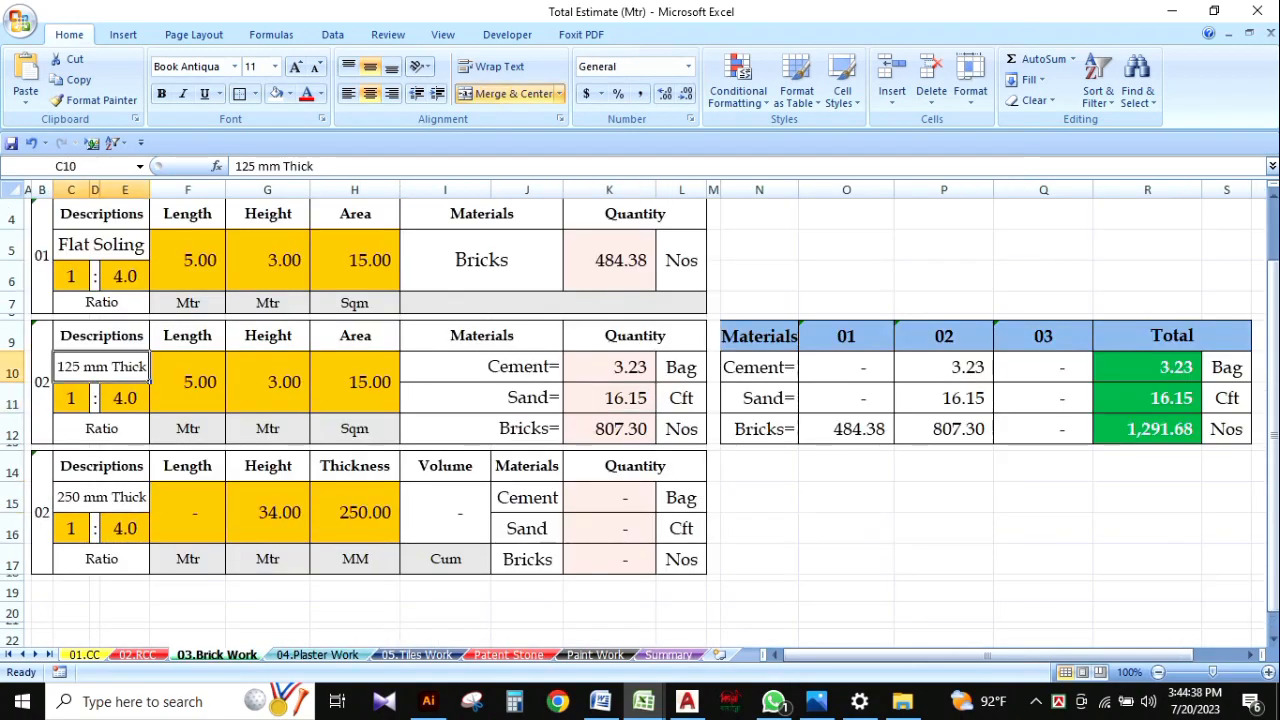
left_click(759, 592)
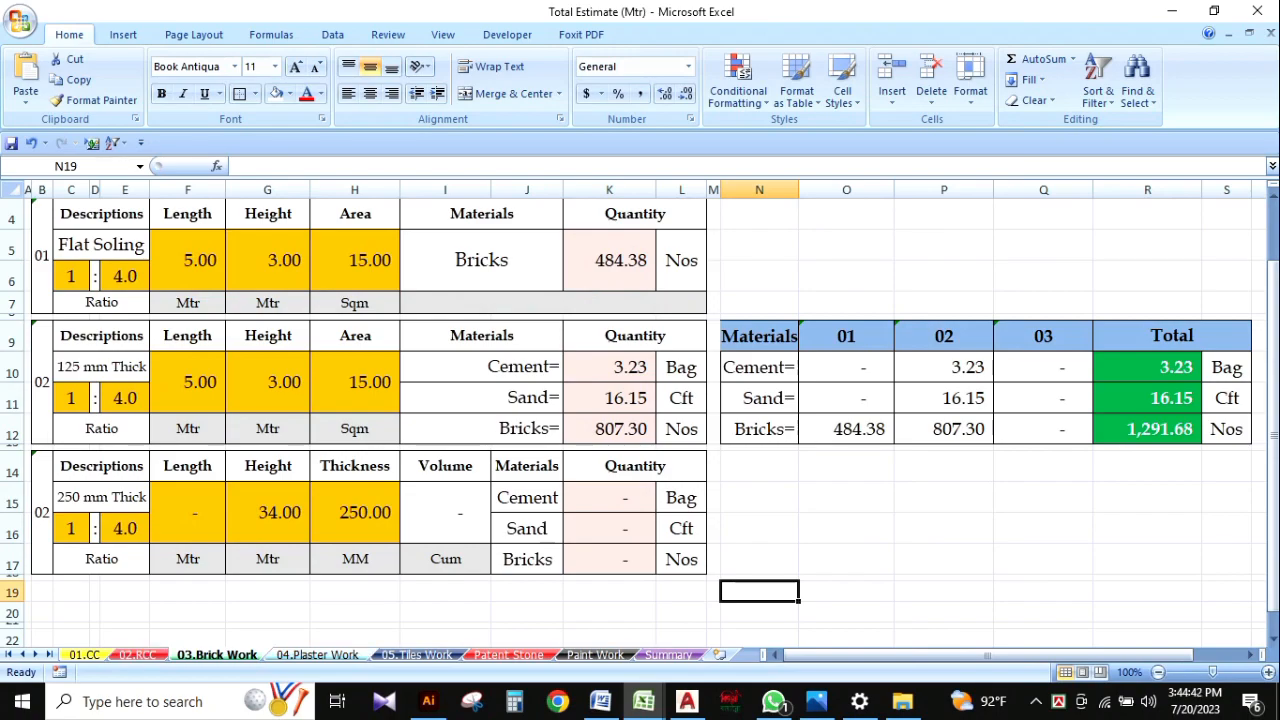
In the 04.Plaster Work sheet, set the first 12mm plaster item's length to 5 Mtr and height to 5 Mtr.
key("ctrl+Page_Down")
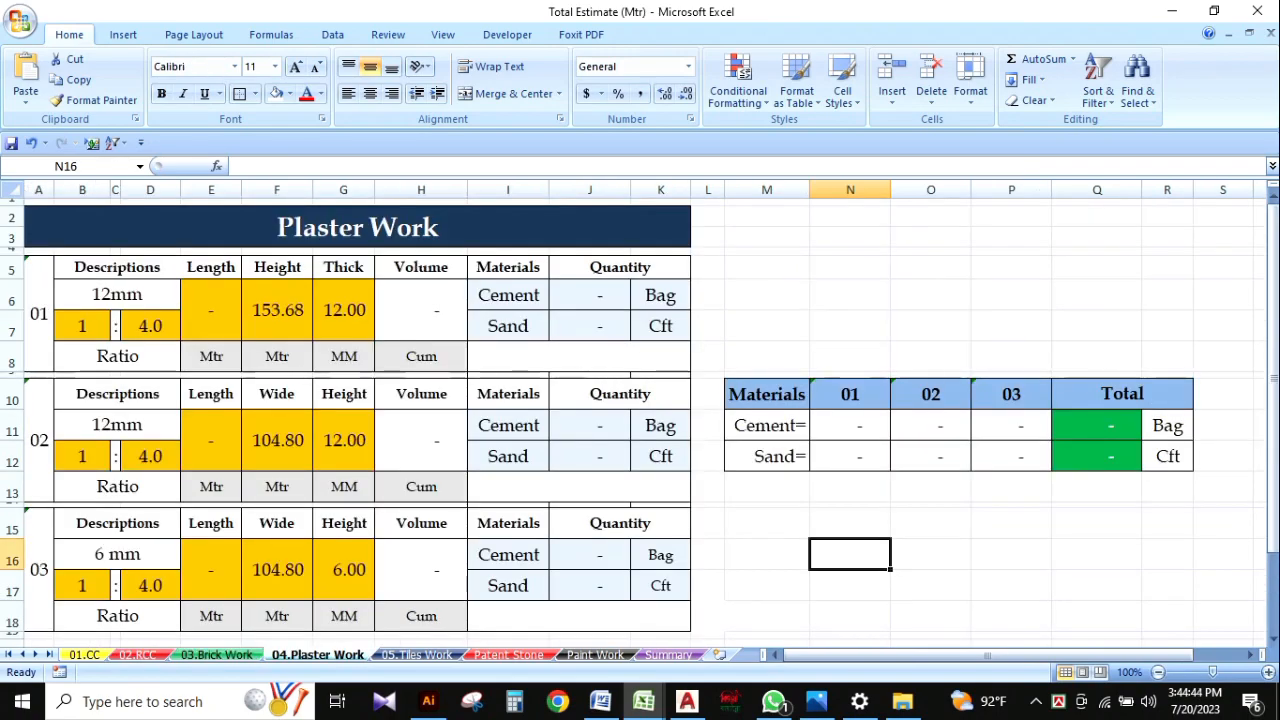
left_click(228, 325)
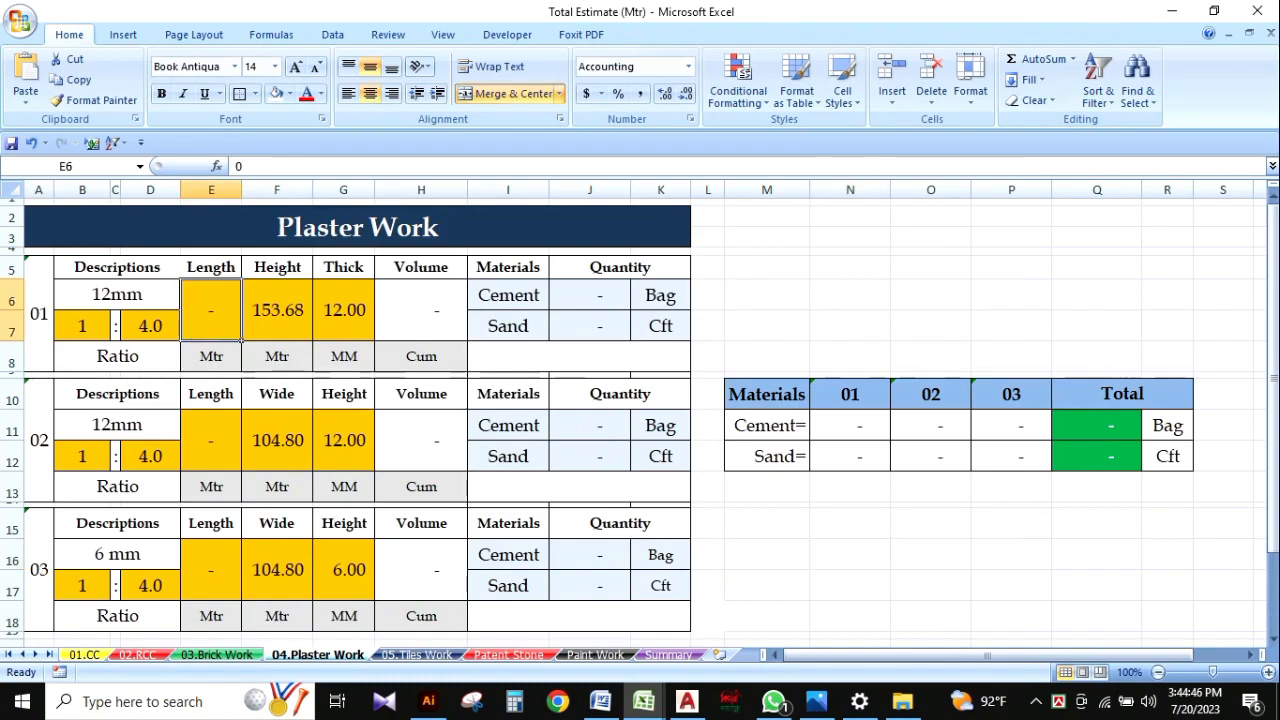
type("5")
key("Tab")
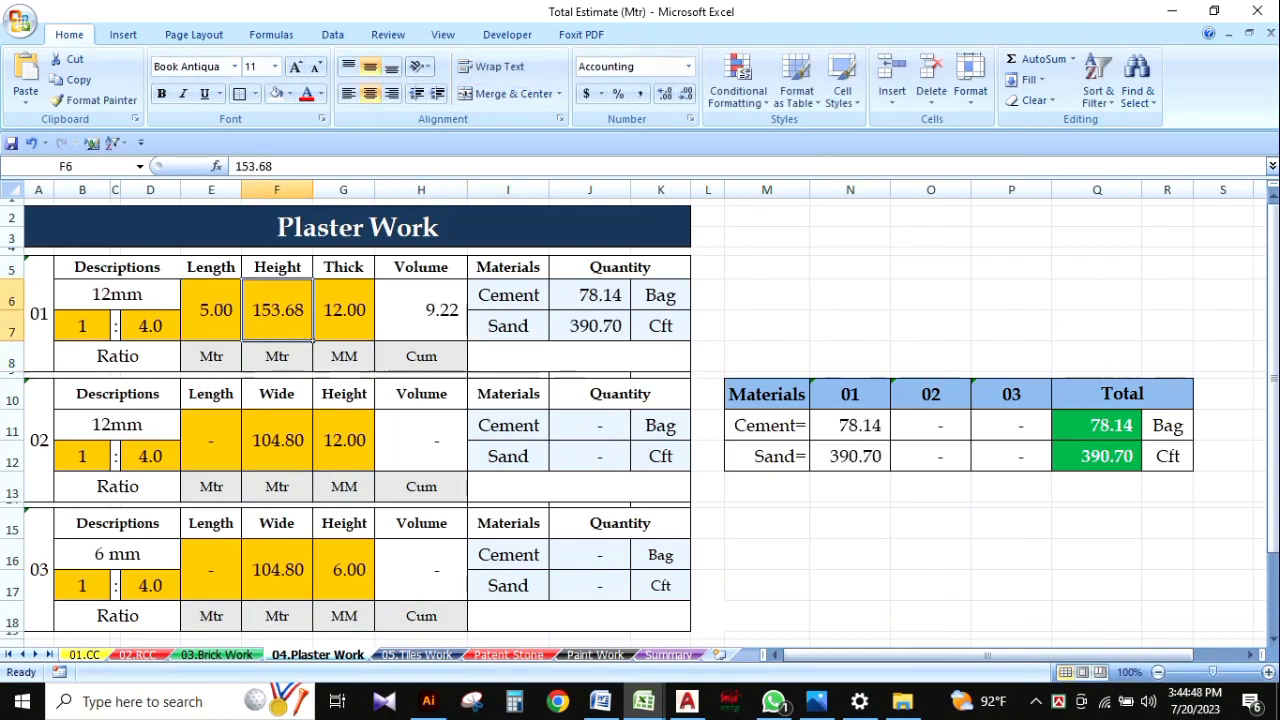
type("5")
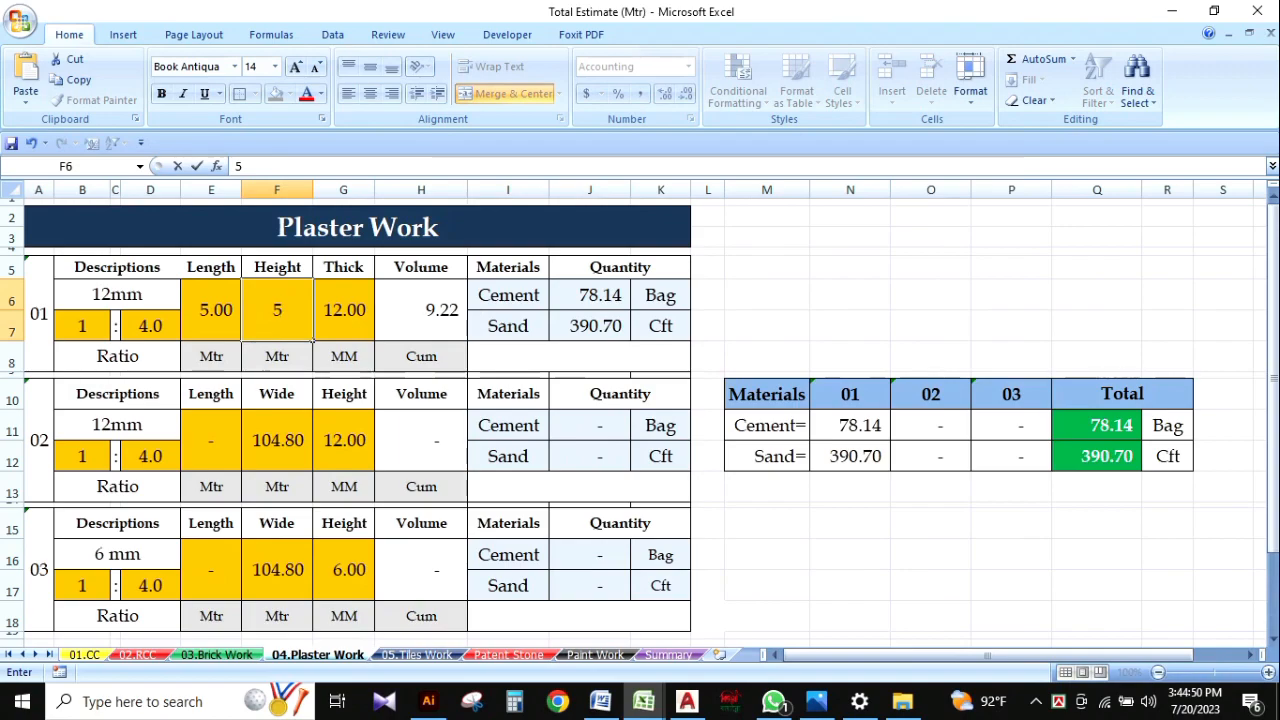
left_click(465, 467)
left_click(343, 310)
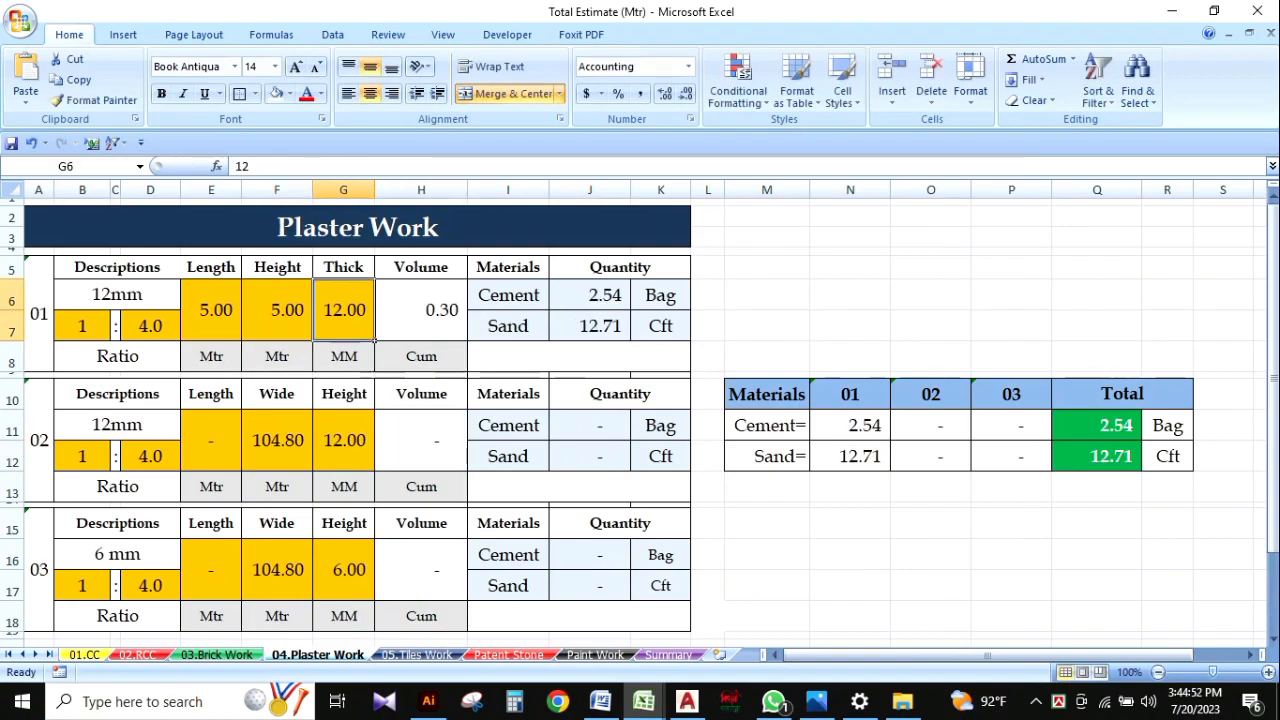
Review the 12mm and 6 mm plaster item descriptions in the Plaster Work sheet.
left_click(850, 295)
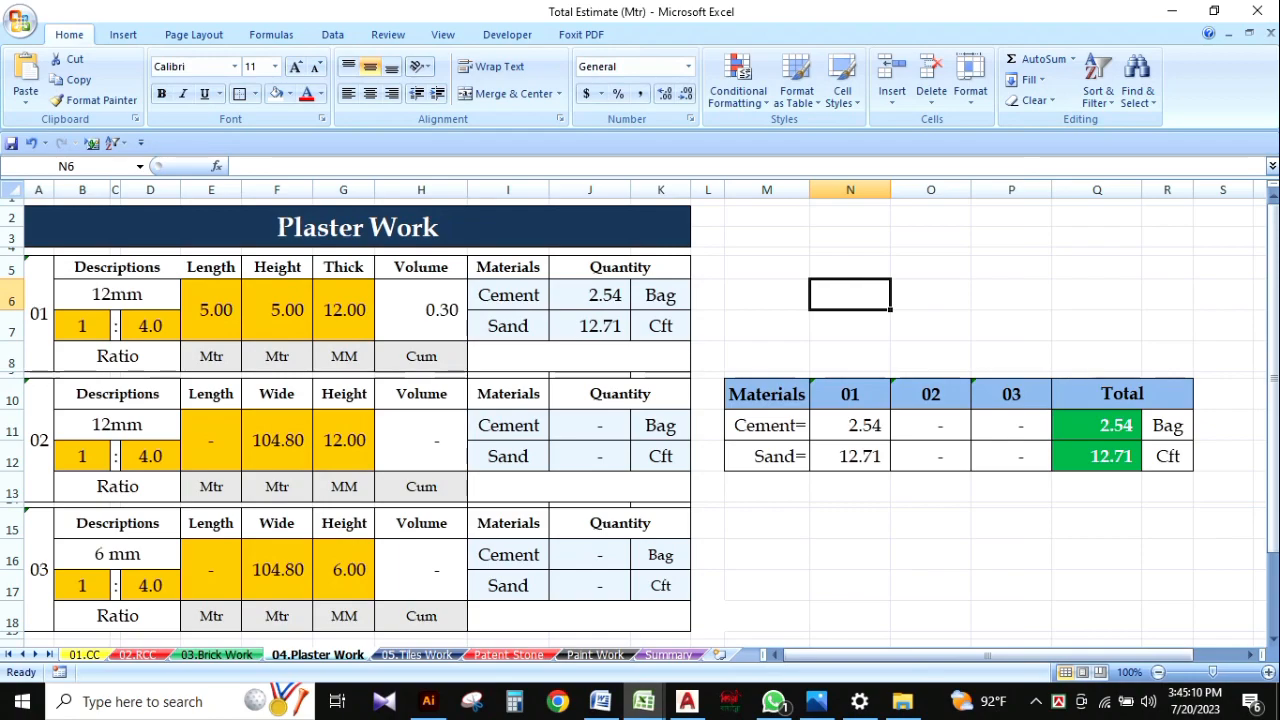
left_click(767, 326)
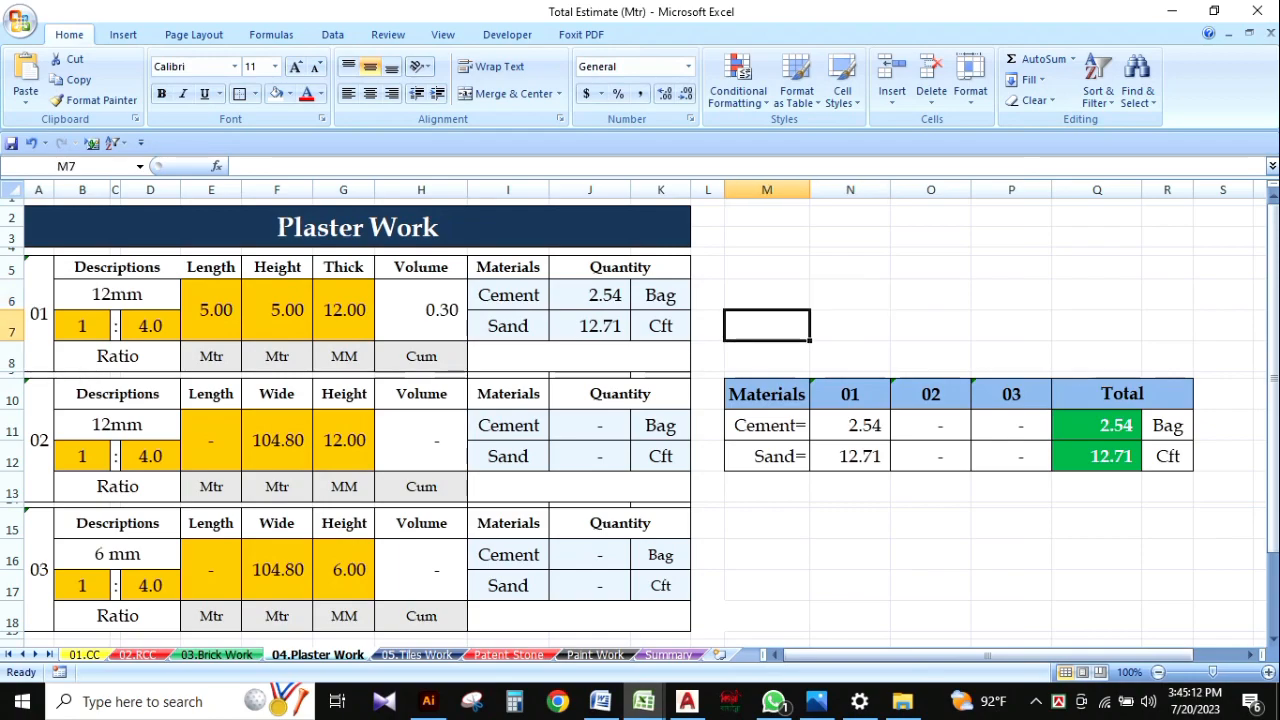
left_click(117, 295)
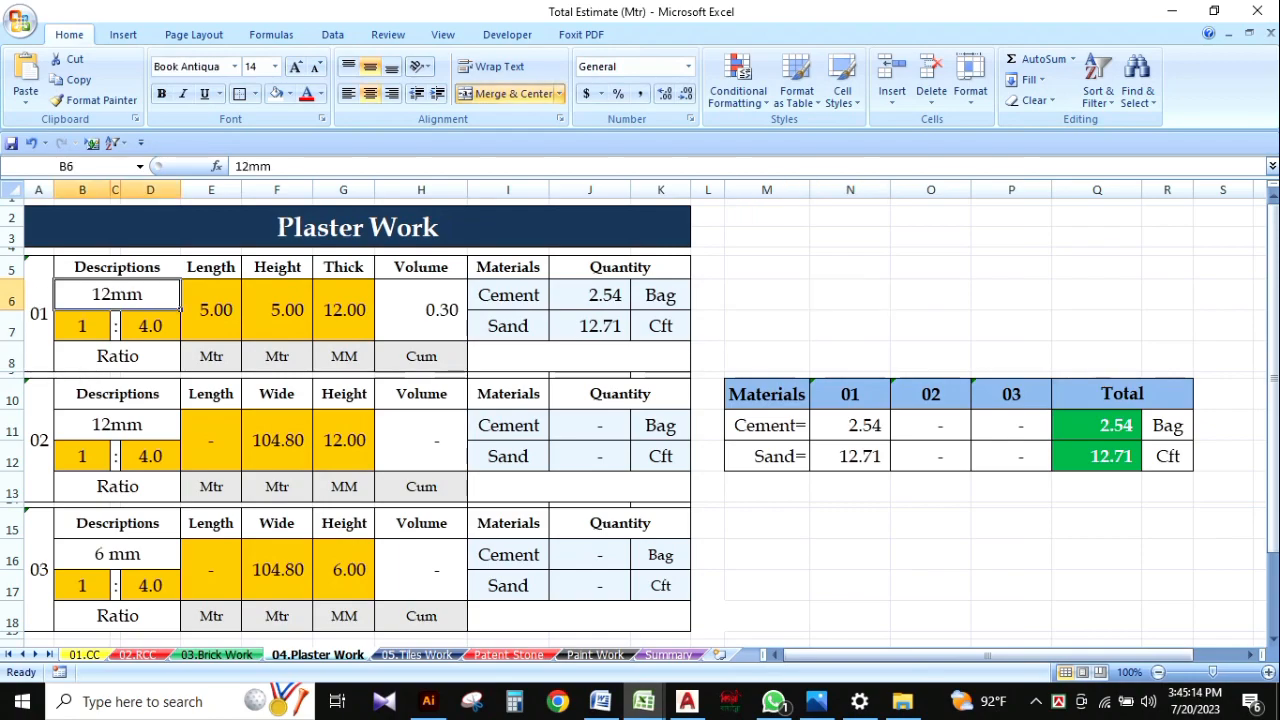
left_click(767, 326)
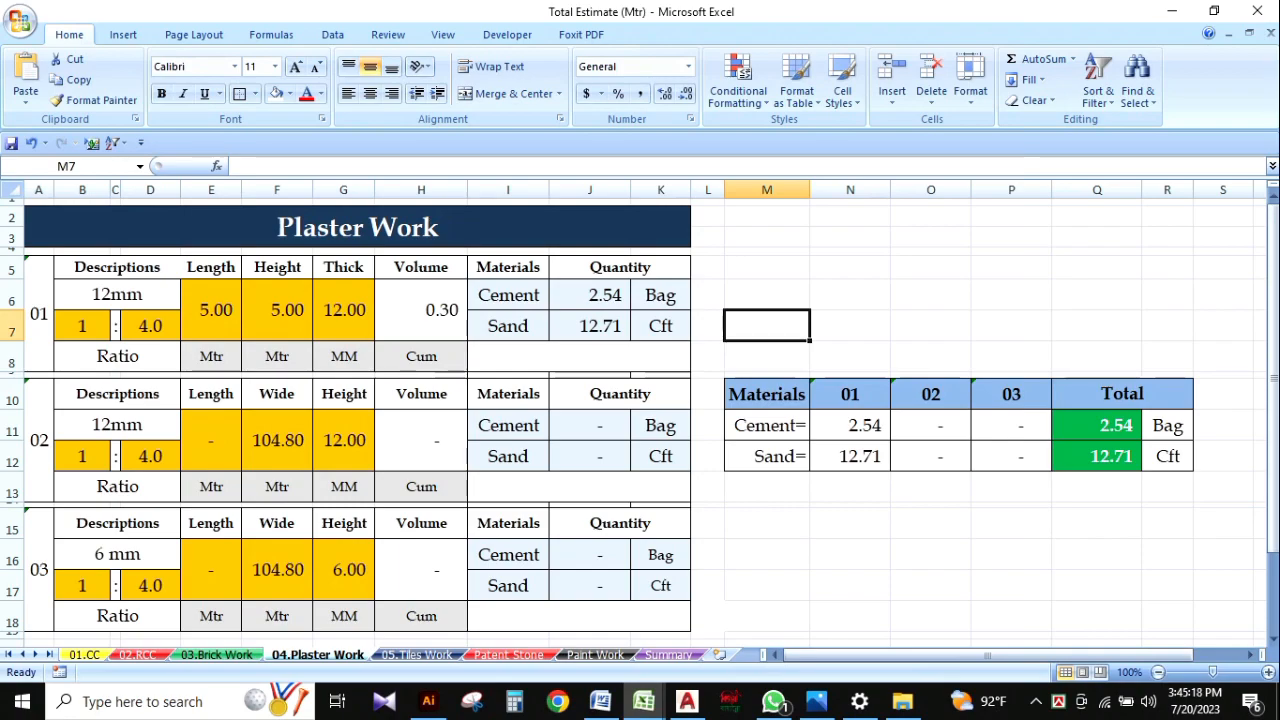
scroll(640, 420, "down", 1)
scroll(640, 420, "up", 1)
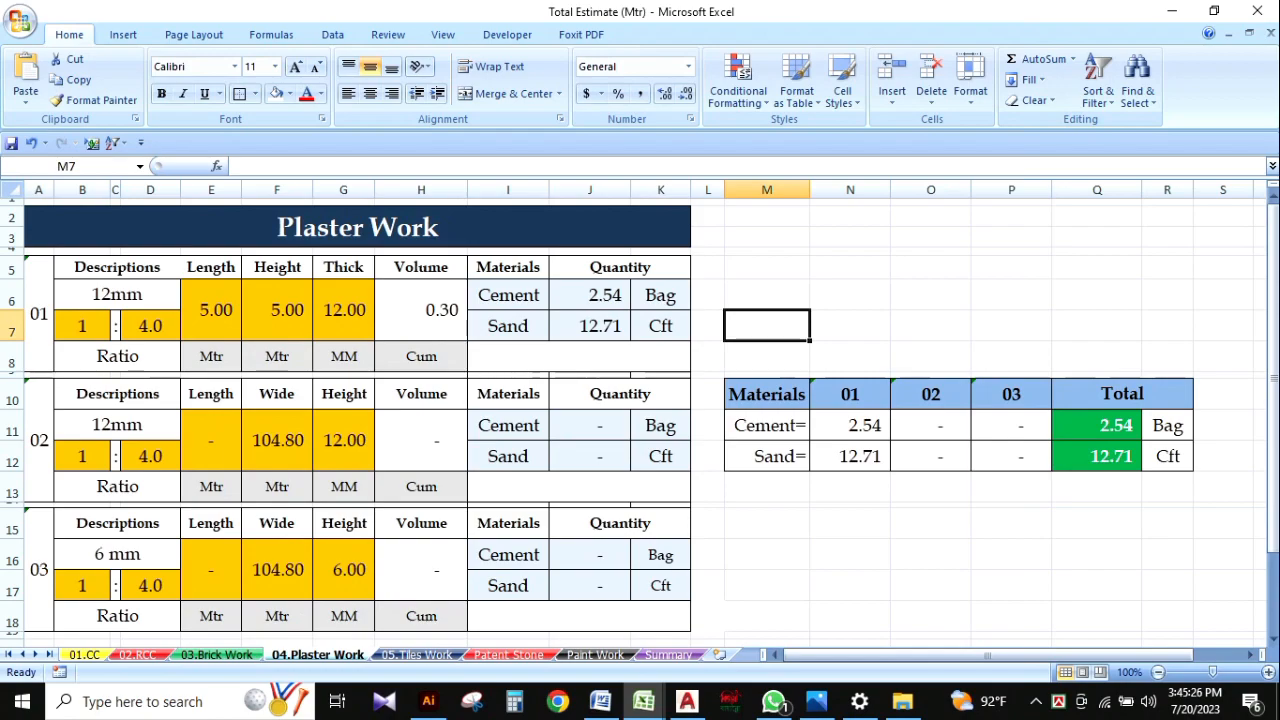
left_click(117, 554)
left_click(767, 554)
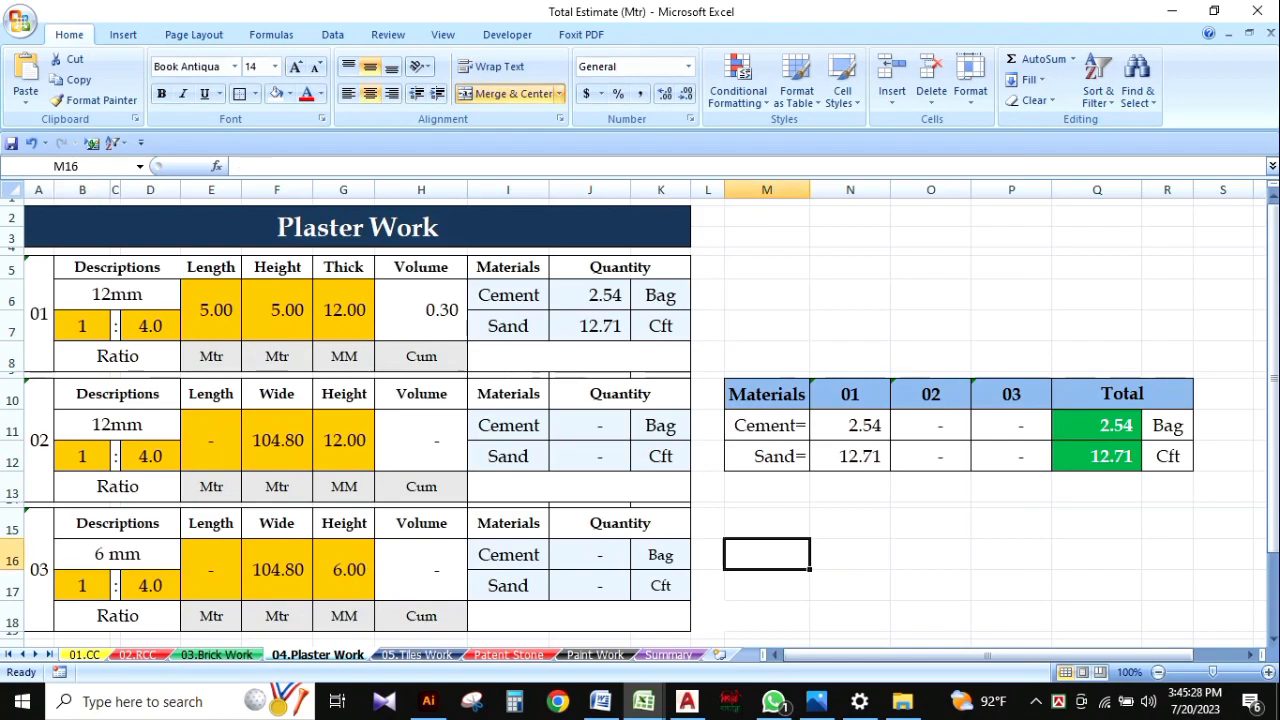
Review the first 12mm plaster item's length, height, and cement and sand entries.
left_click(117, 295)
left_click(211, 310)
left_click(277, 310)
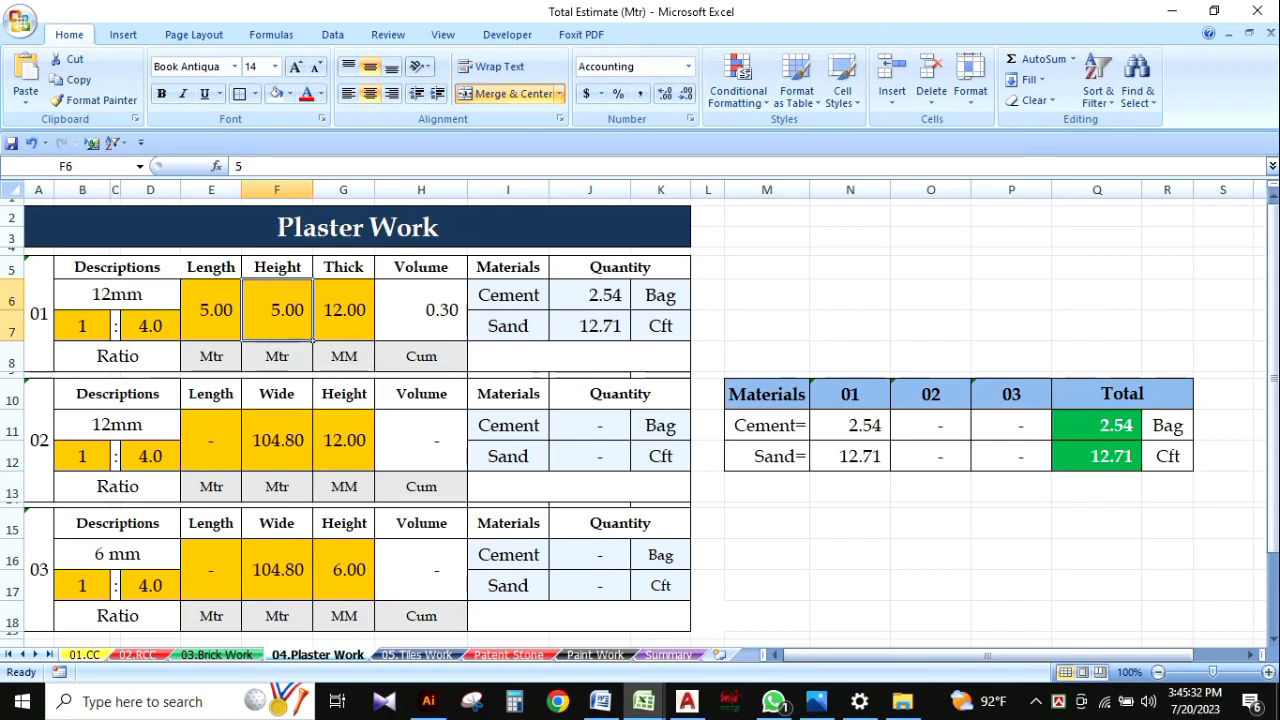
left_click(767, 523)
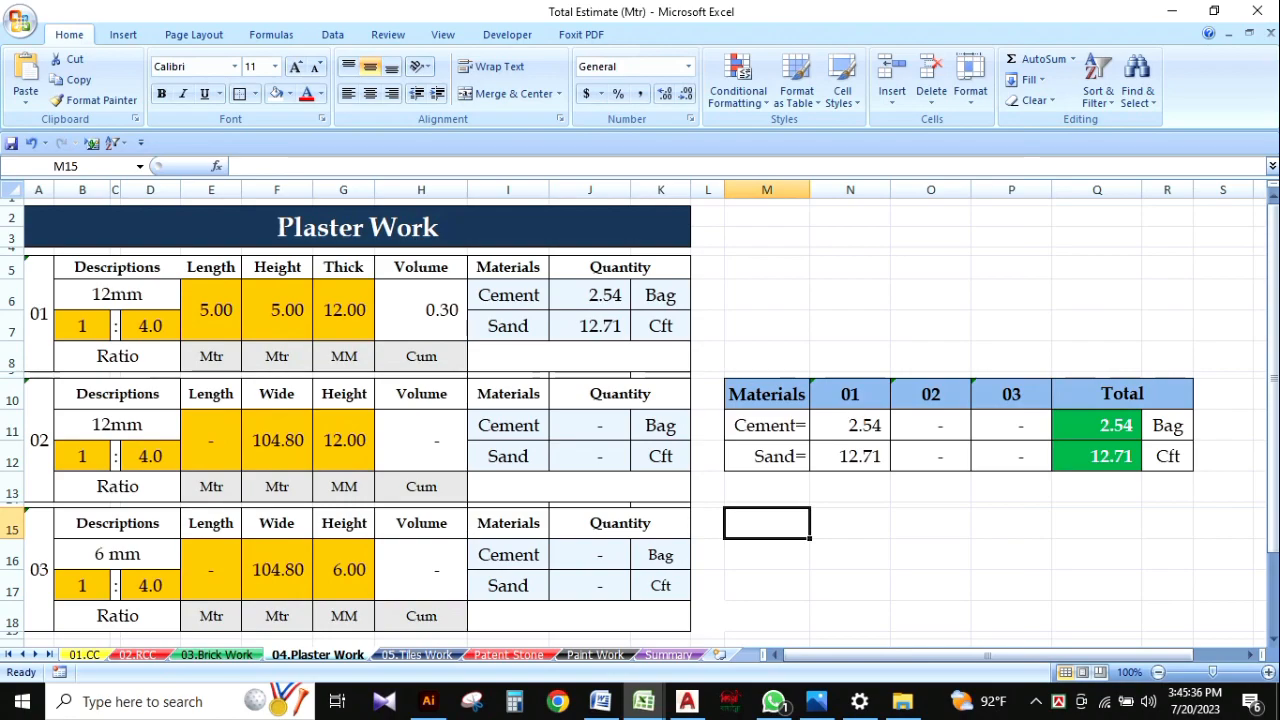
left_click(117, 295)
left_click(508, 295)
left_click(508, 326)
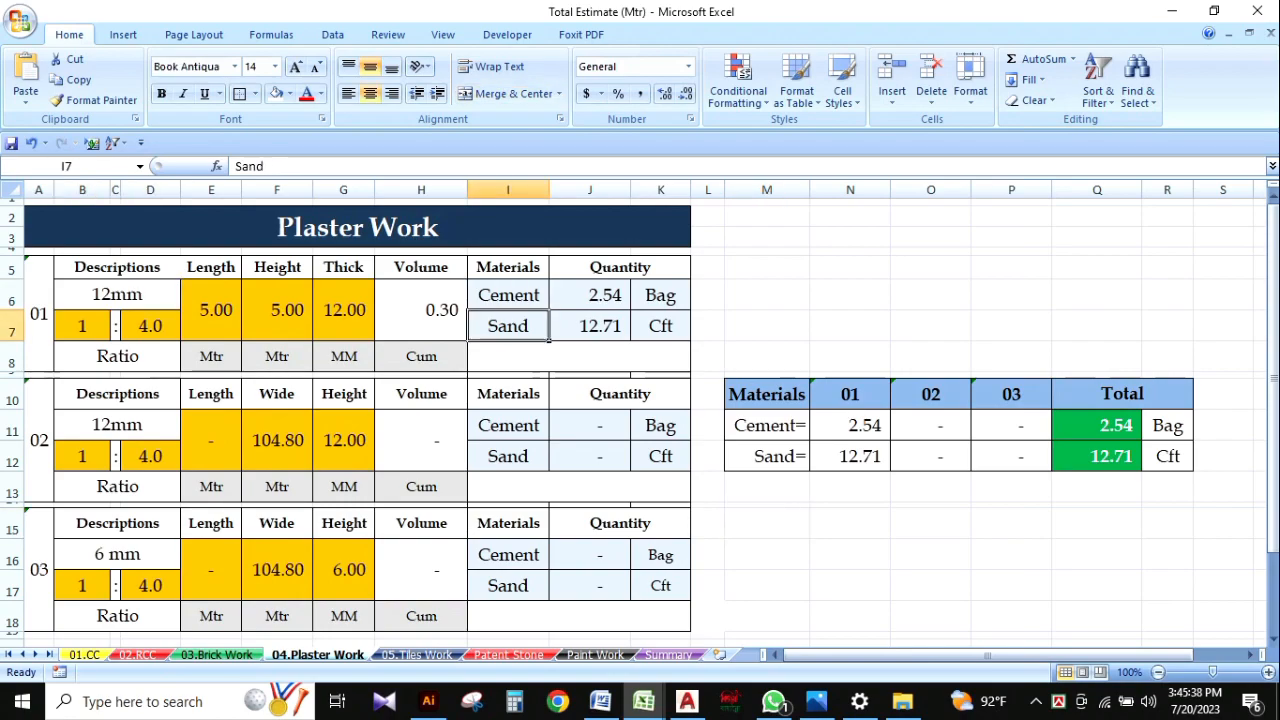
left_click(767, 555)
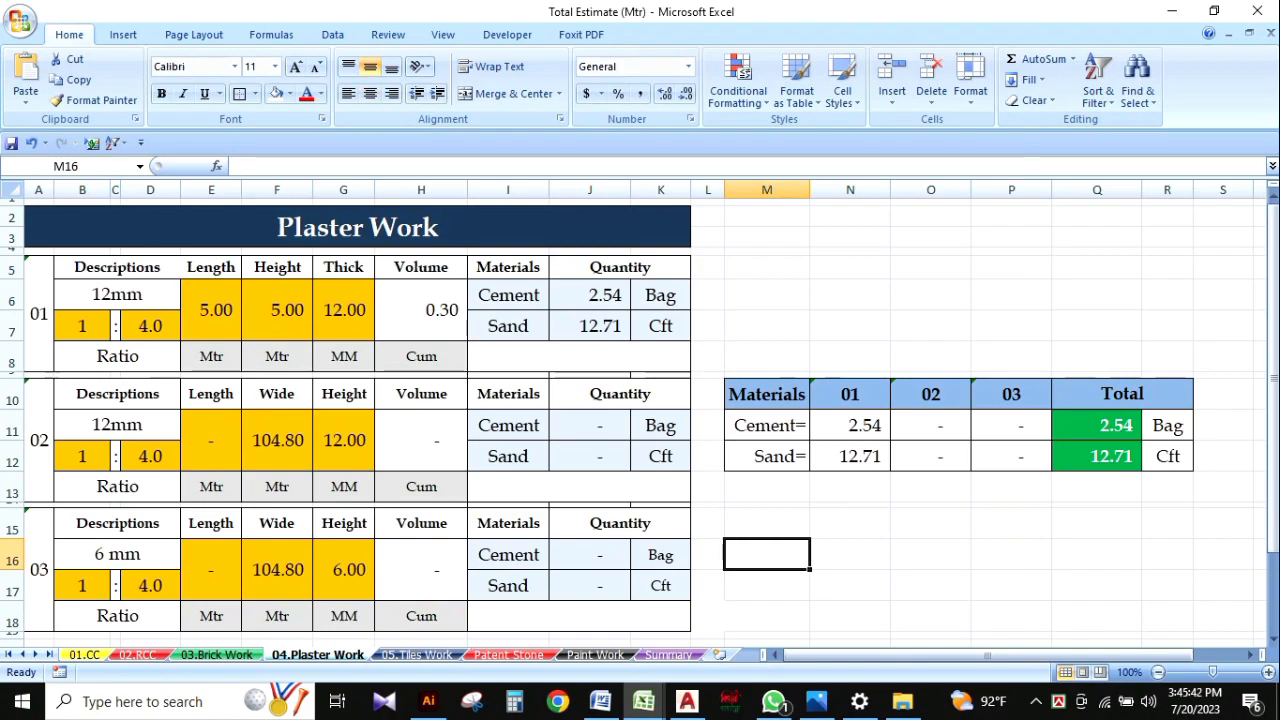
Review the total cement quantity in the Plaster Work materials table.
left_click(1097, 426)
left_click(1097, 555)
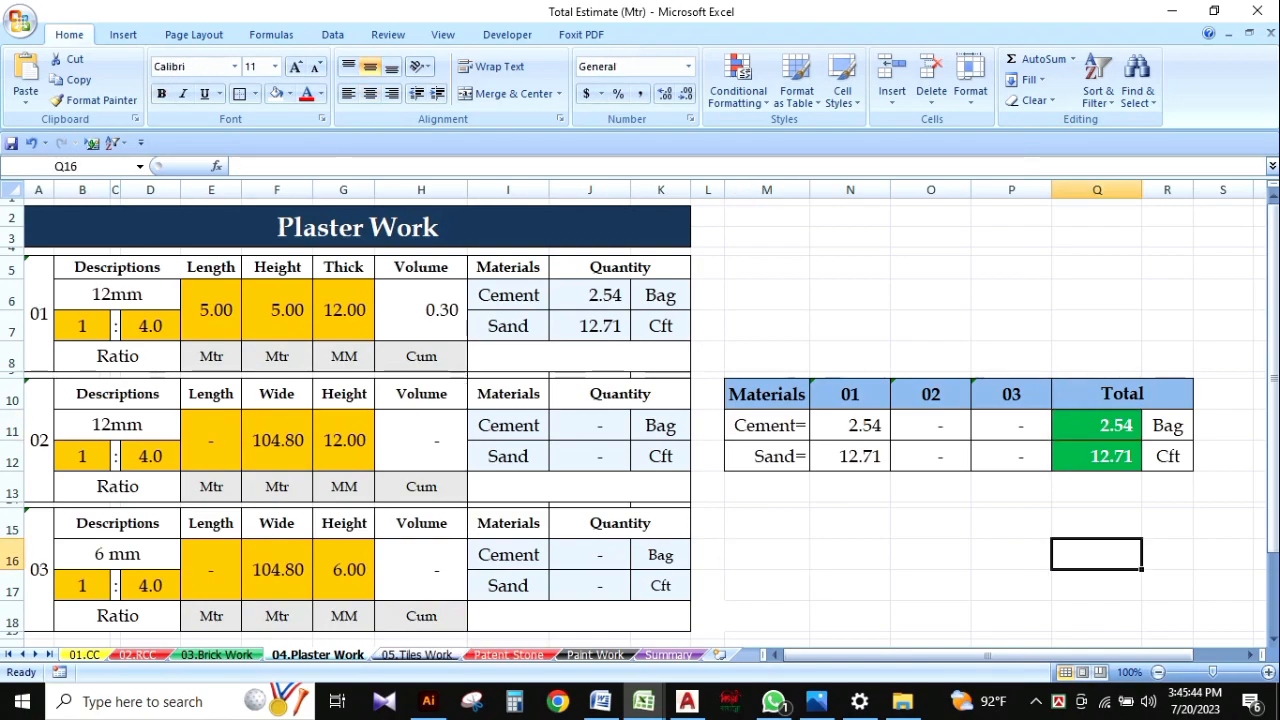
In the 05.Tiles Work sheet, review the Floor Tiles item's description, mix ratio and tile size cells.
left_click(417, 655)
left_click(899, 298)
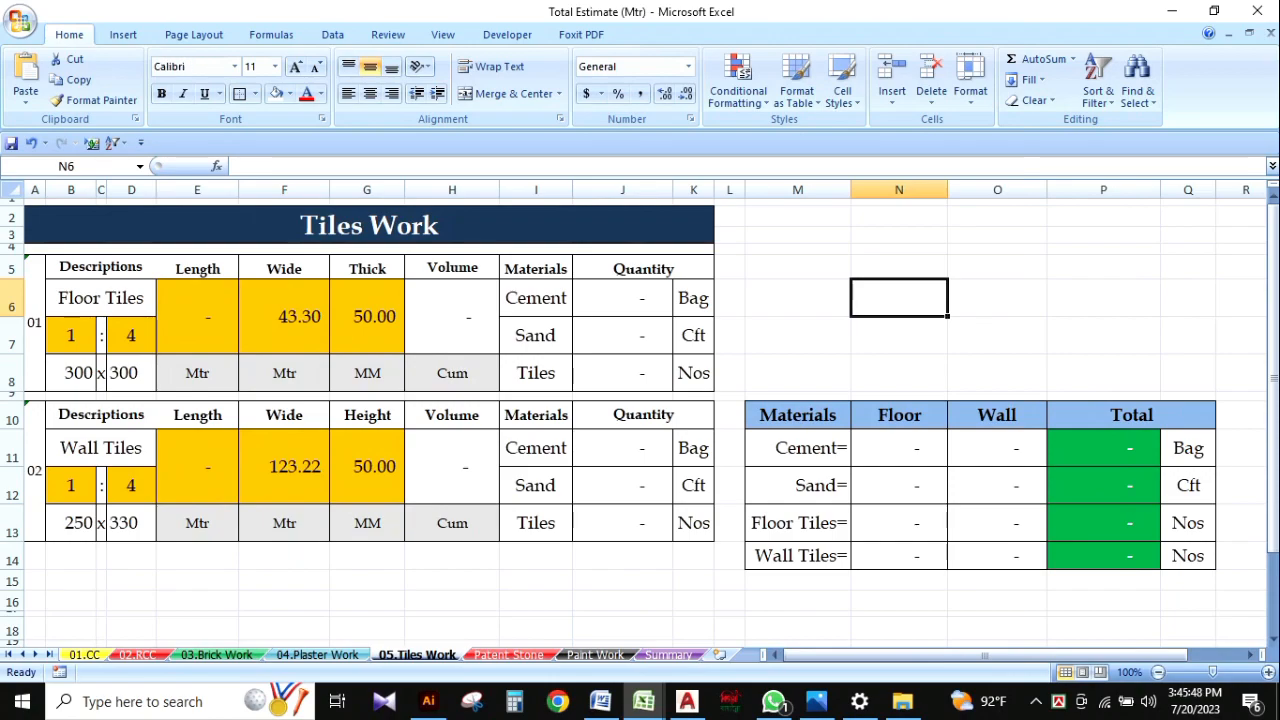
left_click(100, 298)
left_click(71, 336)
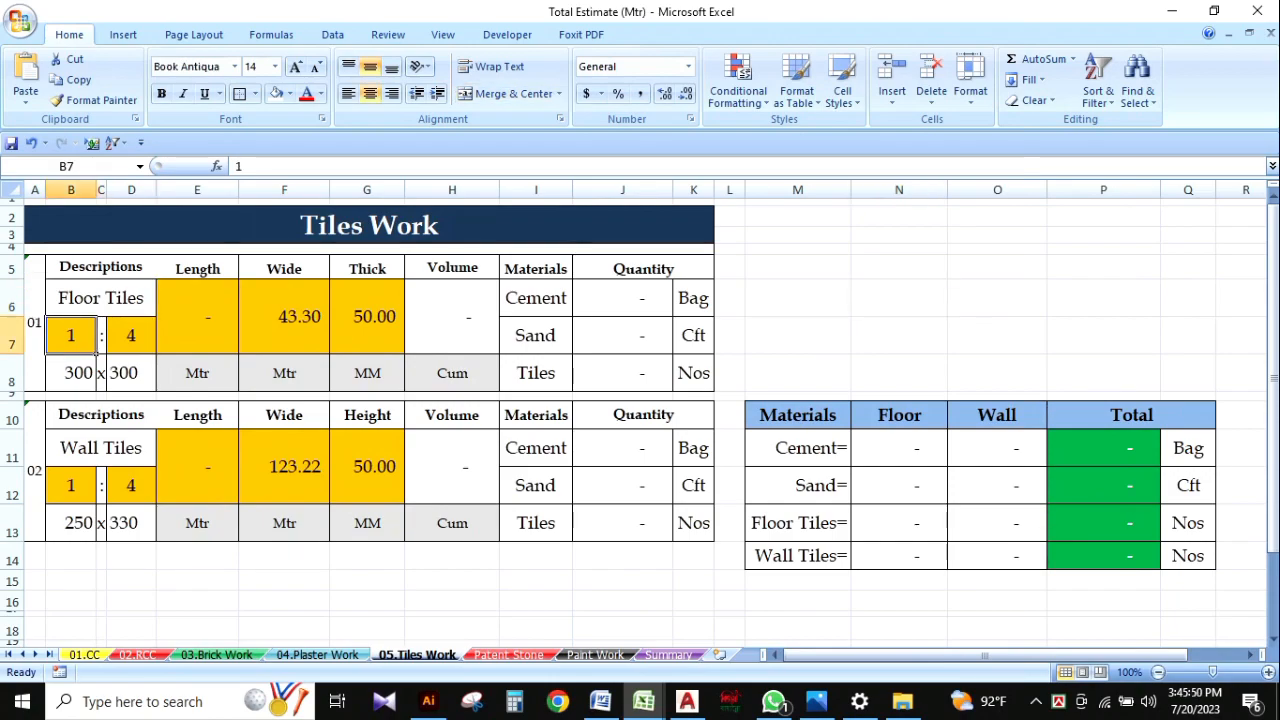
left_click(71, 373)
left_click(131, 373)
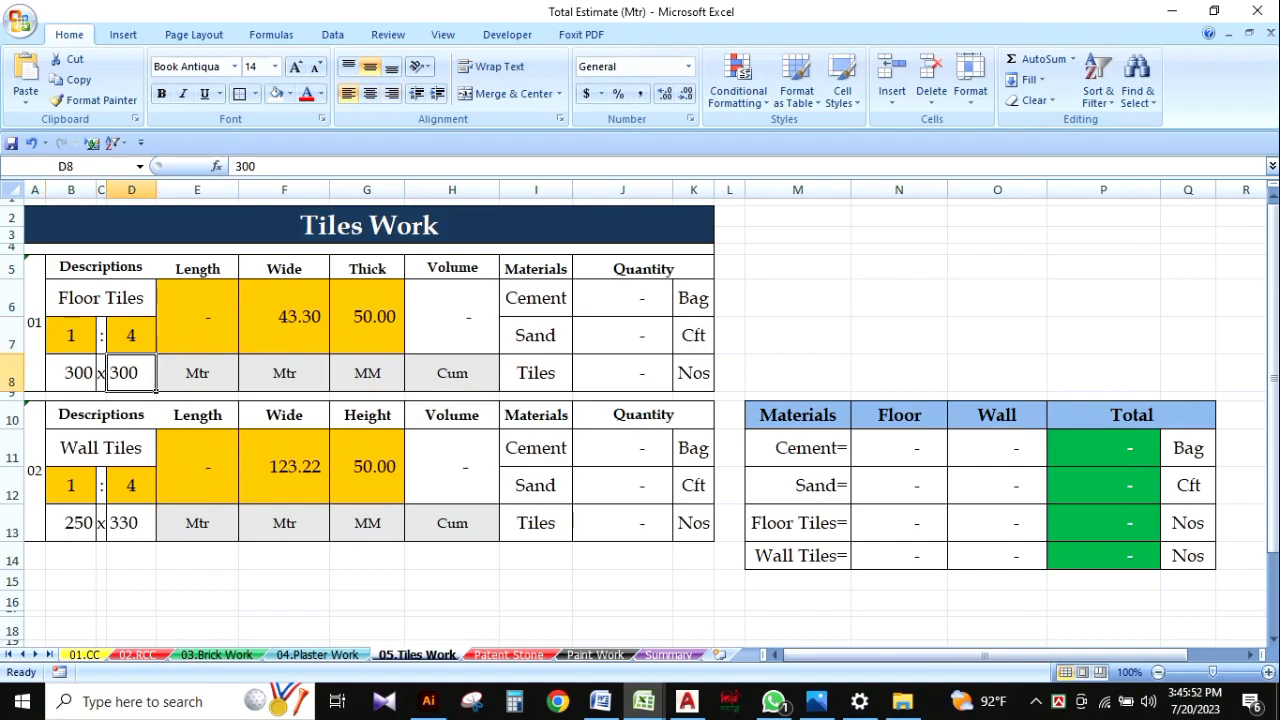
left_click(71, 373)
left_click(131, 373)
left_click(284, 628)
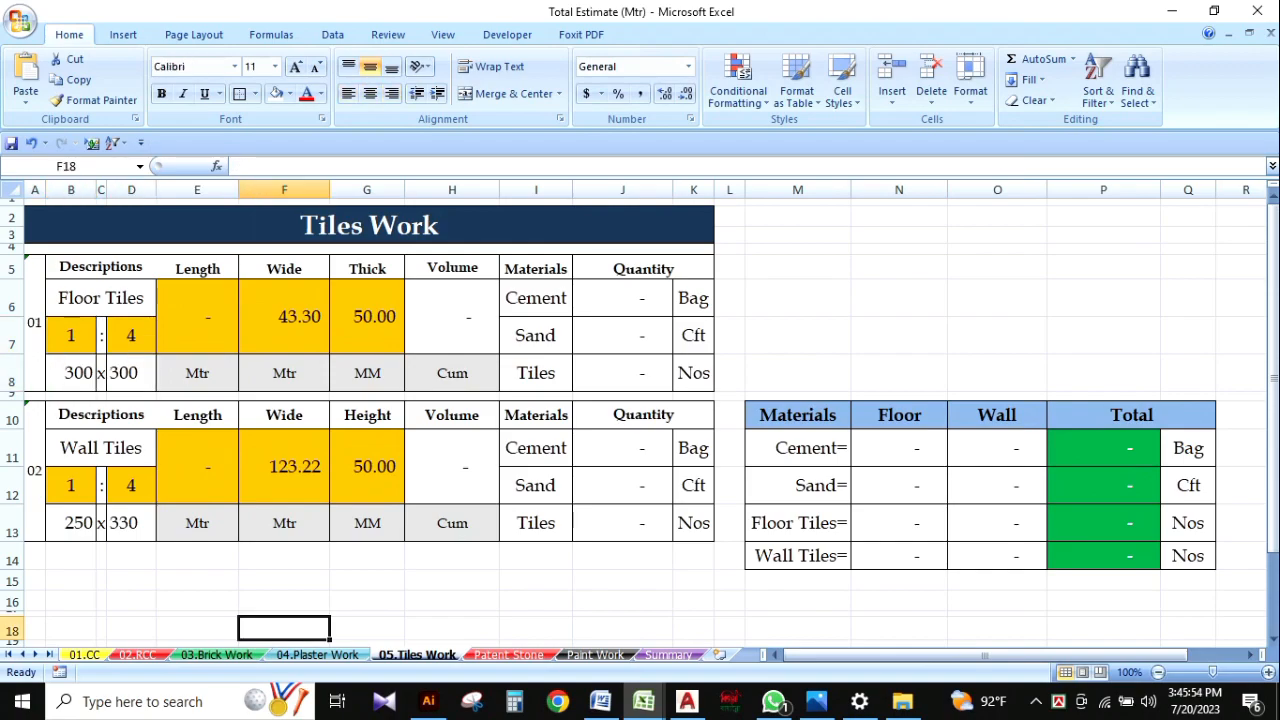
Set the Floor Tiles item's length to 5 Mtr and width to 5 Mtr.
left_click(197, 317)
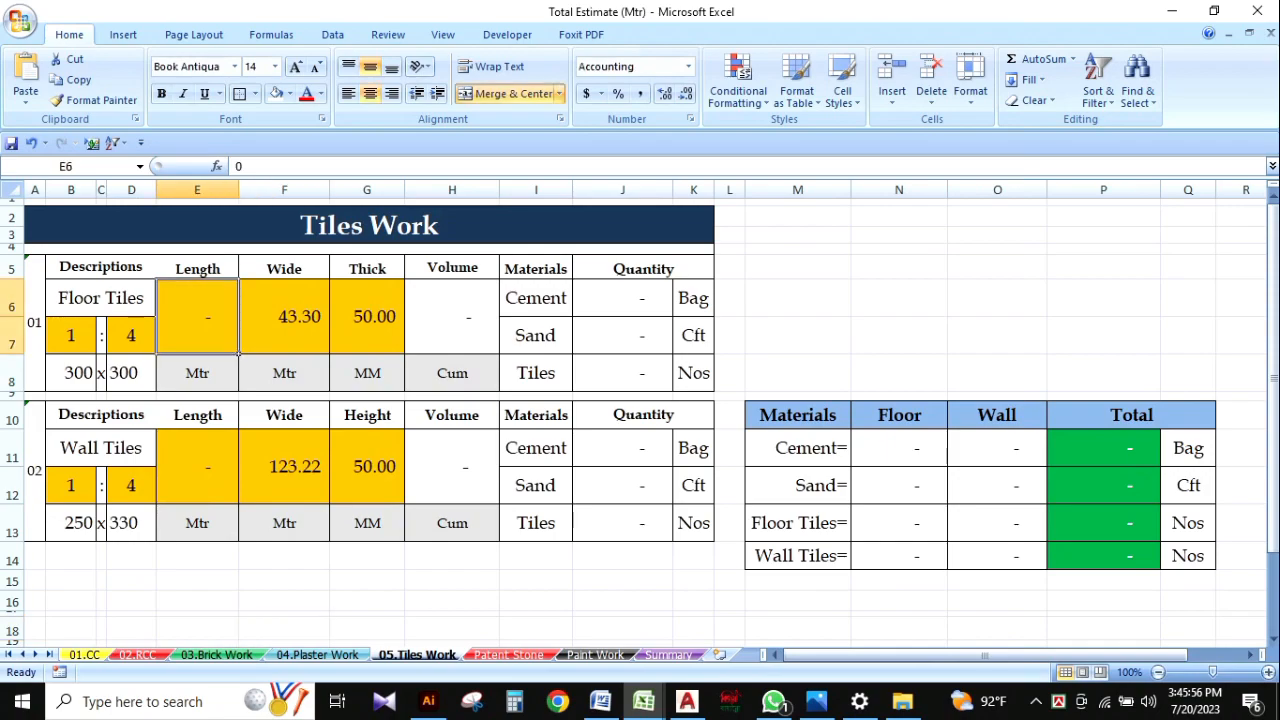
type("5")
key("Tab")
type("5")
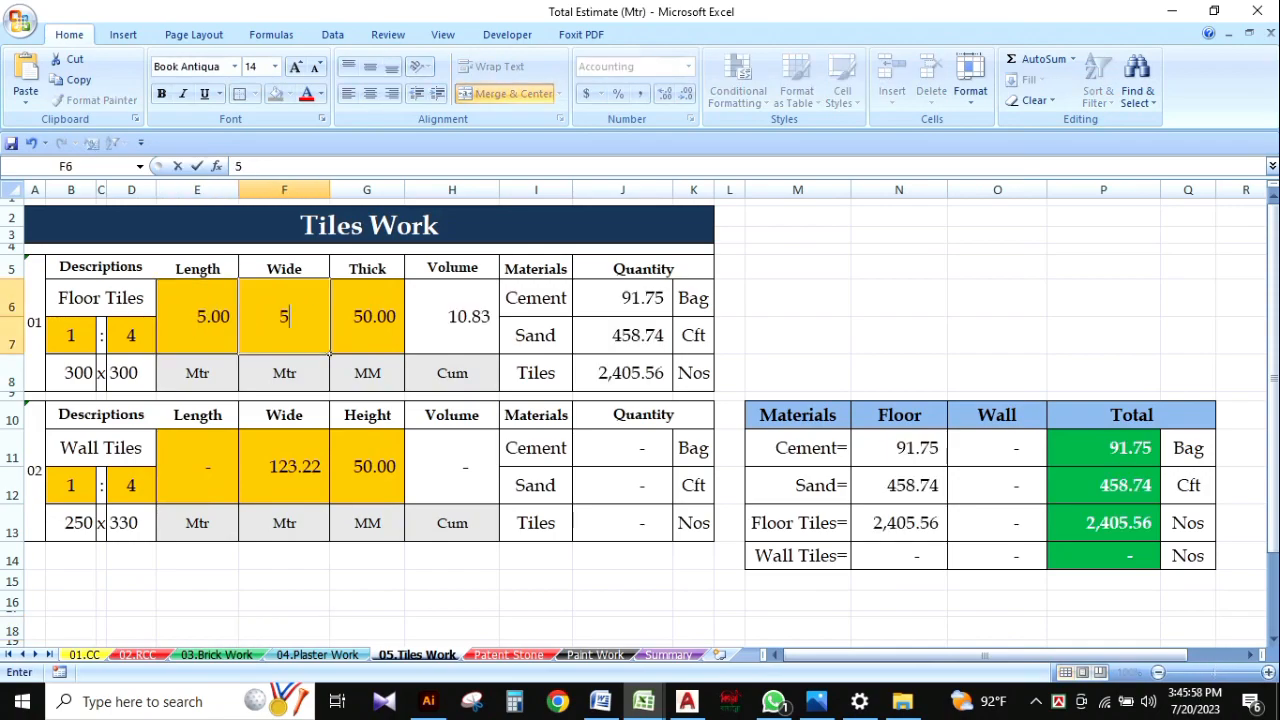
left_click(452, 556)
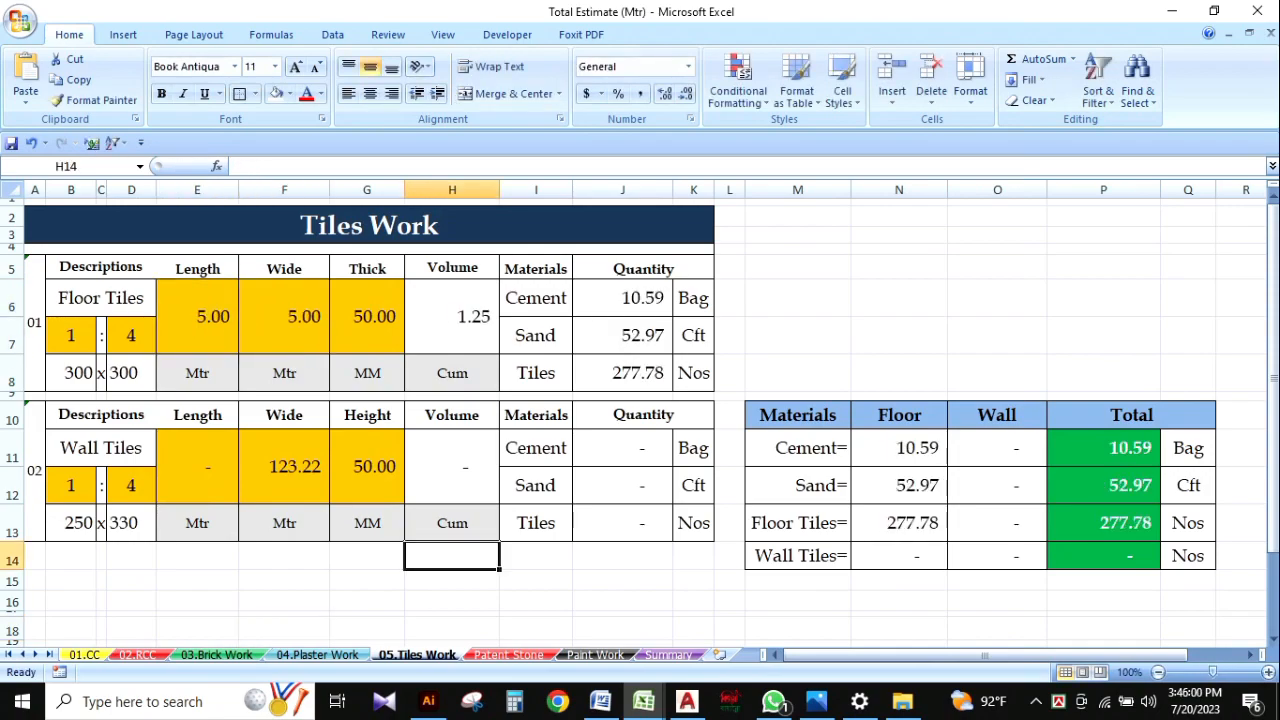
Examine the Floor Tiles item's thickness and the formula behind its tile quantity, leaving the formula as it is.
left_click(367, 317)
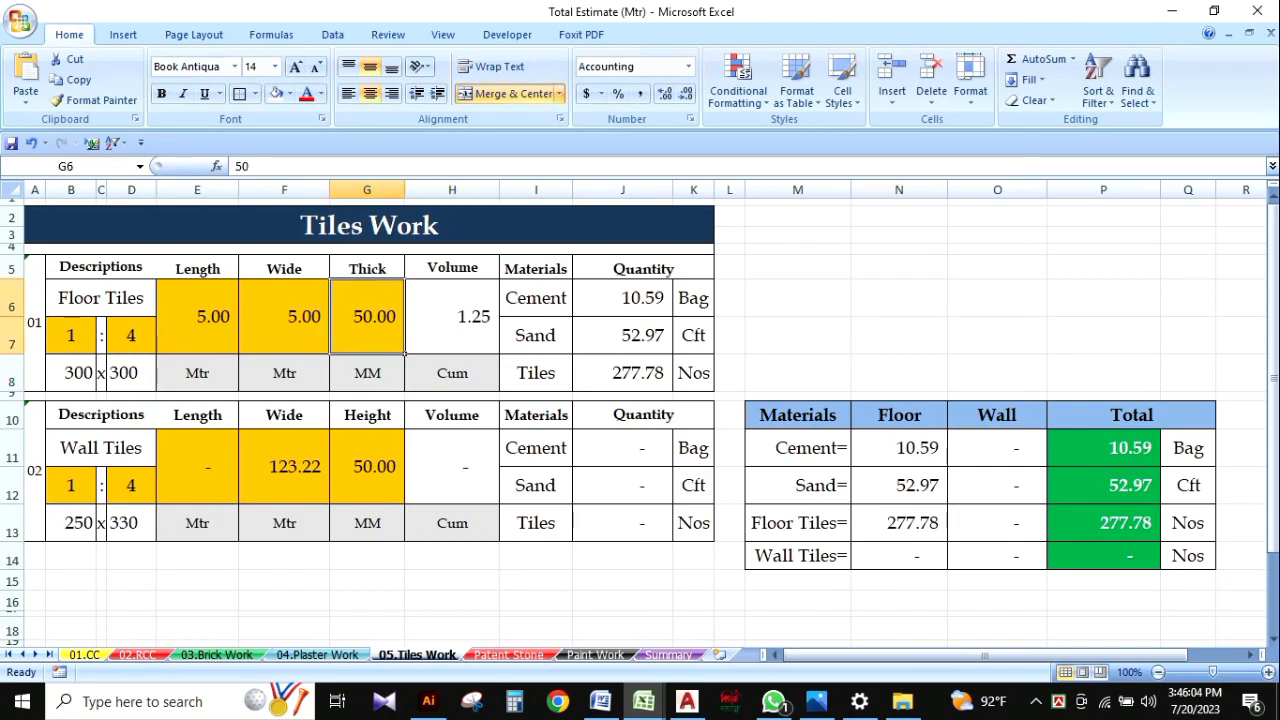
left_click(367, 580)
left_click(367, 317)
double_click(635, 373)
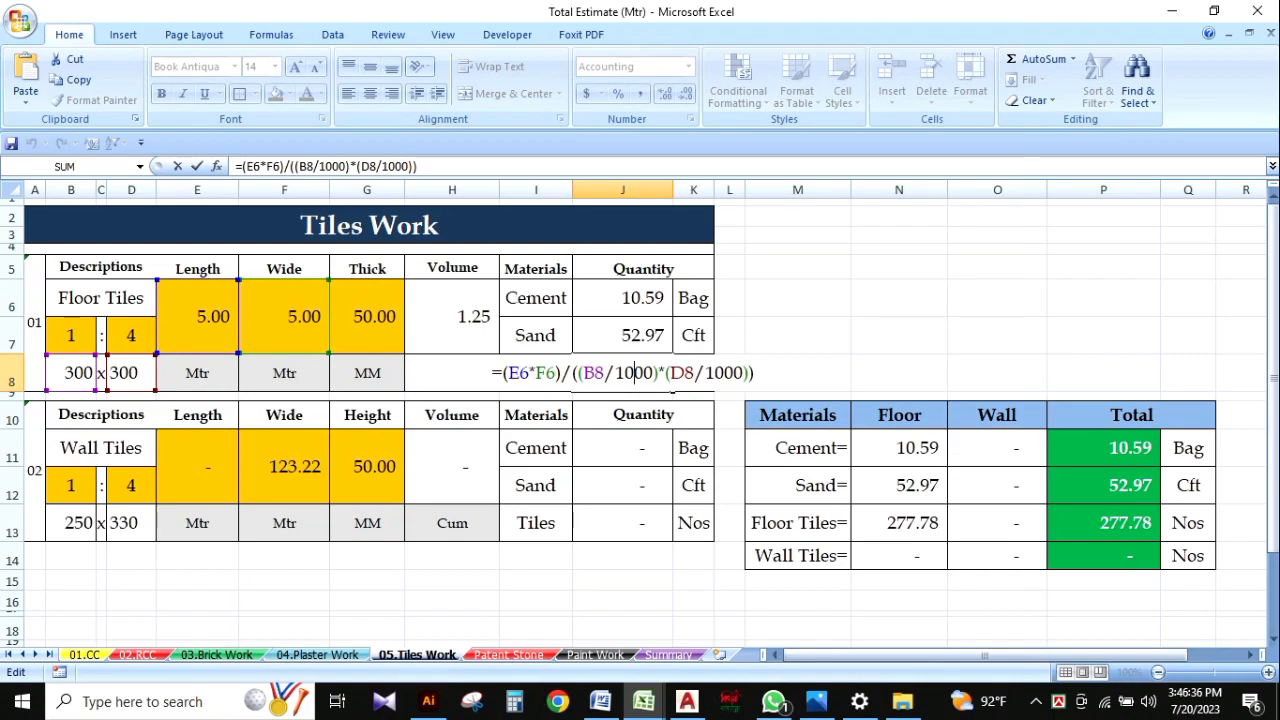
key("Escape")
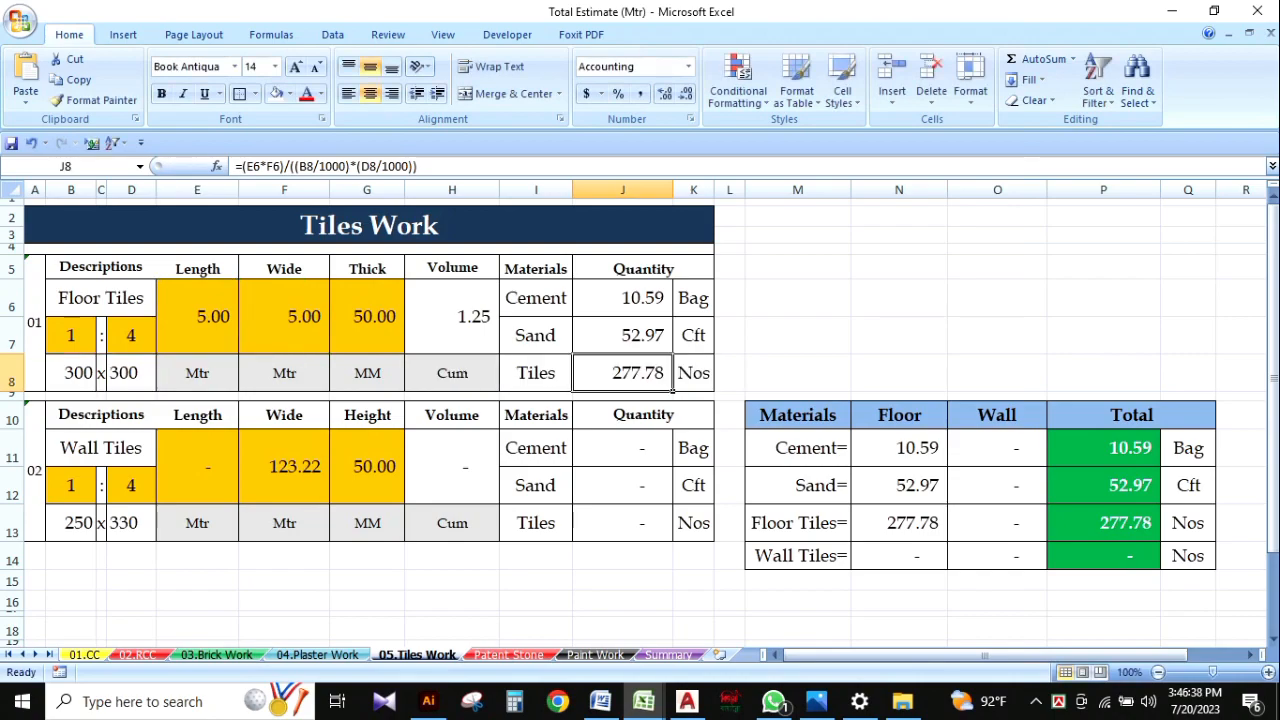
left_click(899, 298)
left_click(622, 373)
left_click(798, 373)
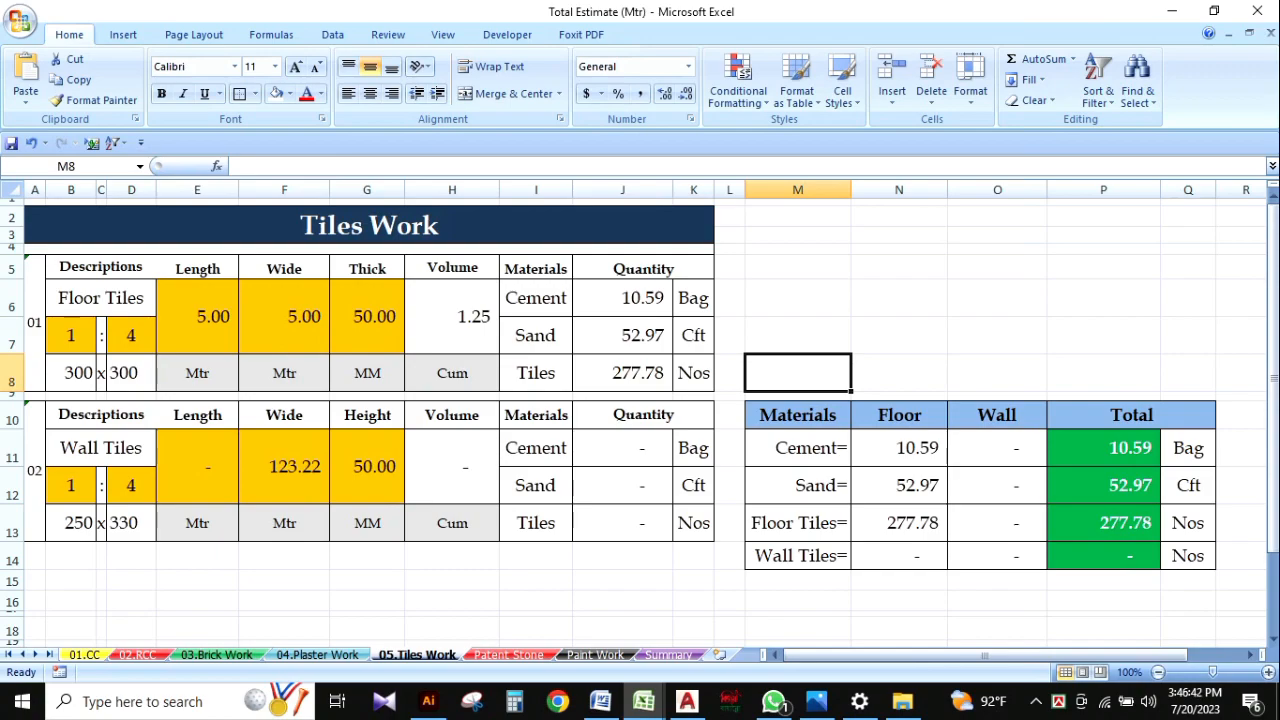
Review the Floor Tiles item's volume, cement and sand quantities.
left_click(452, 317)
left_click(622, 298)
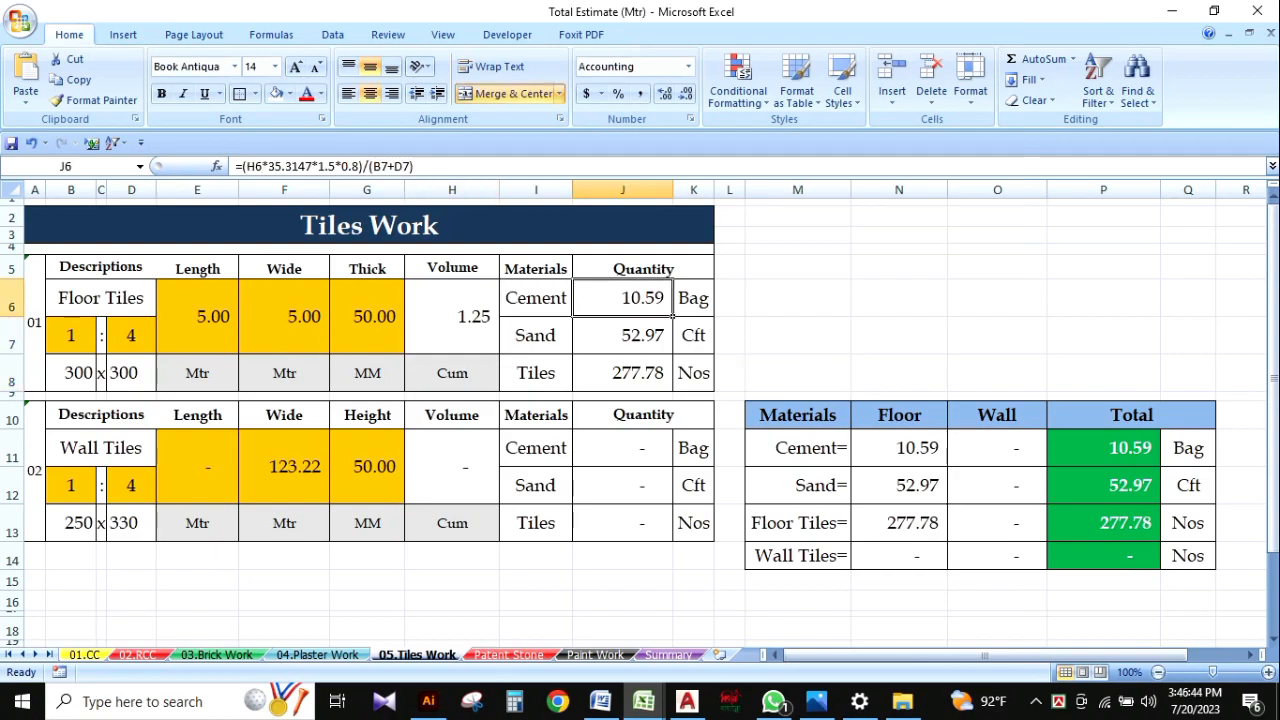
left_click(622, 335)
left_click(798, 335)
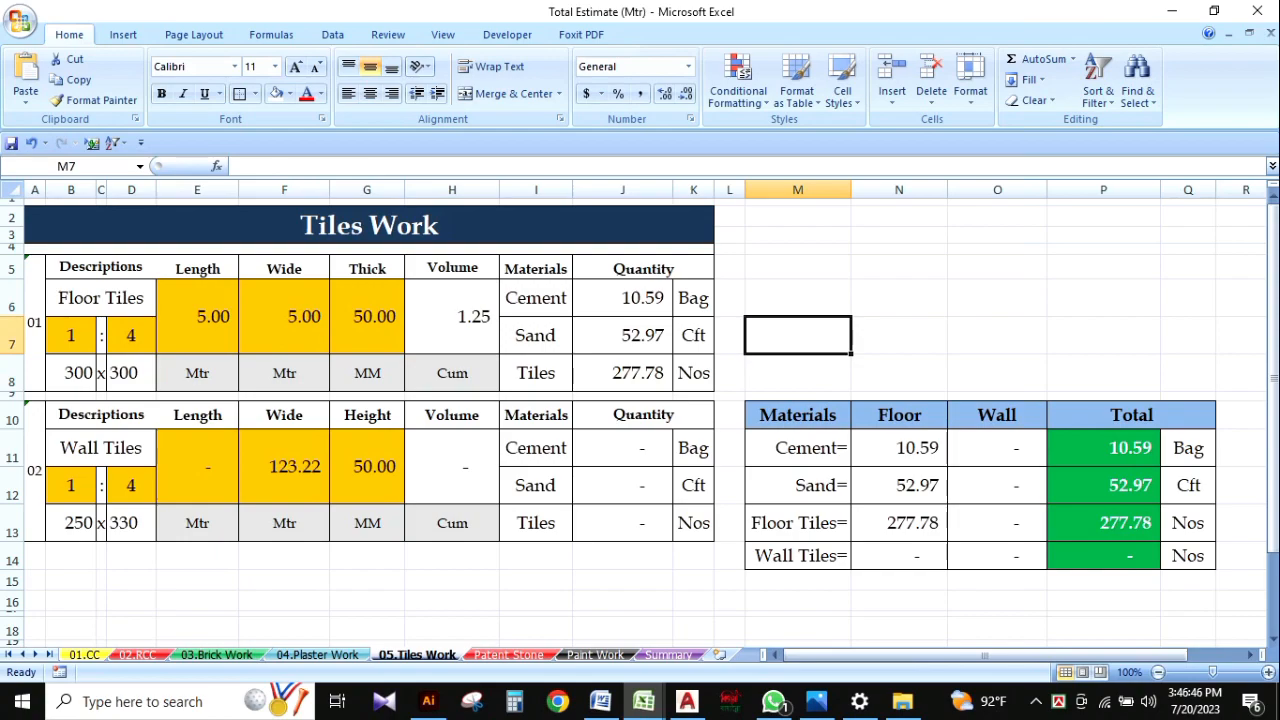
Review the Wall Tiles item's description and tile size cells.
left_click(100, 448)
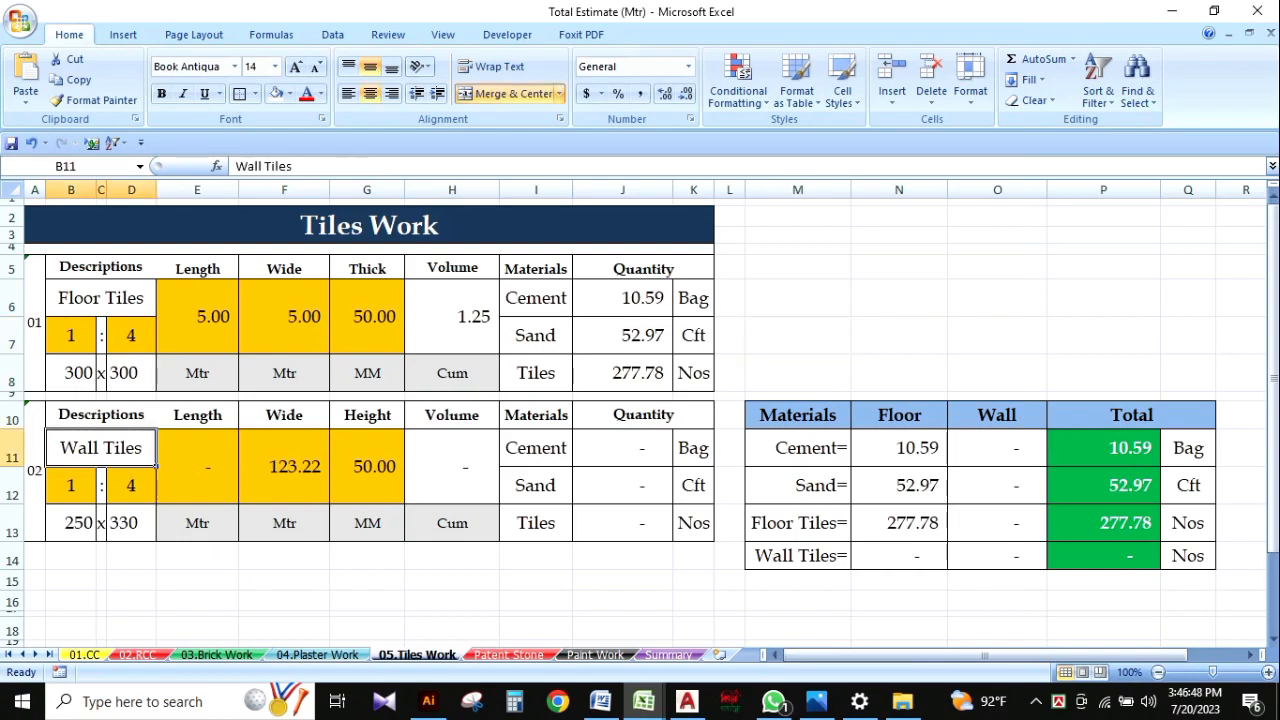
left_click(131, 523)
left_click(452, 613)
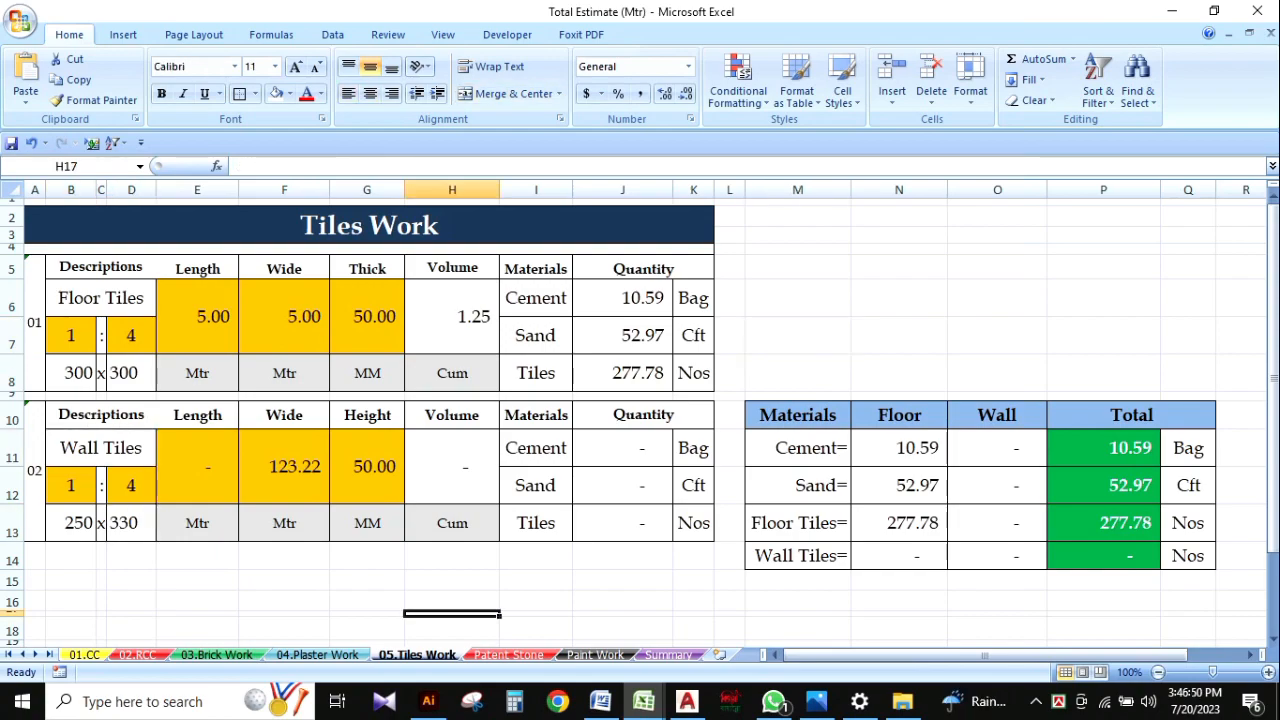
Check the Floor Tiles mix ratio and set the second number of the Wall Tiles ratio to 2.
left_click(131, 336)
left_click(284, 628)
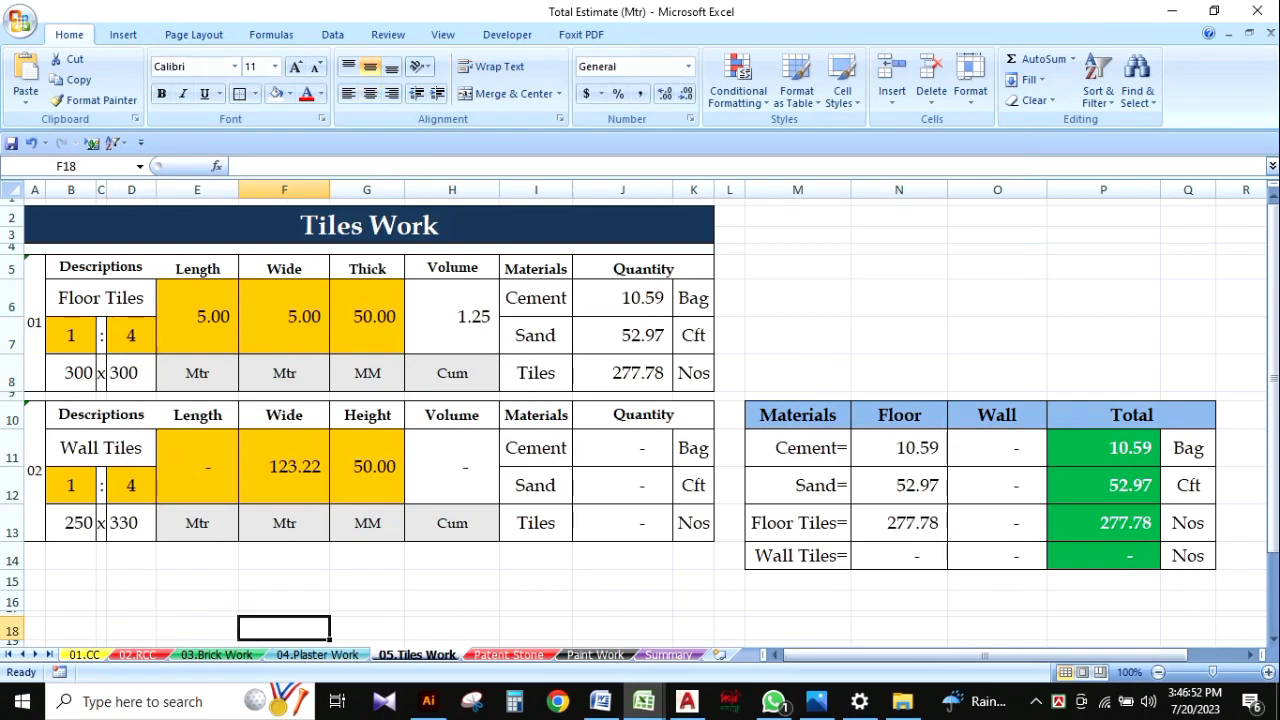
left_click(131, 486)
type("2")
left_click(367, 601)
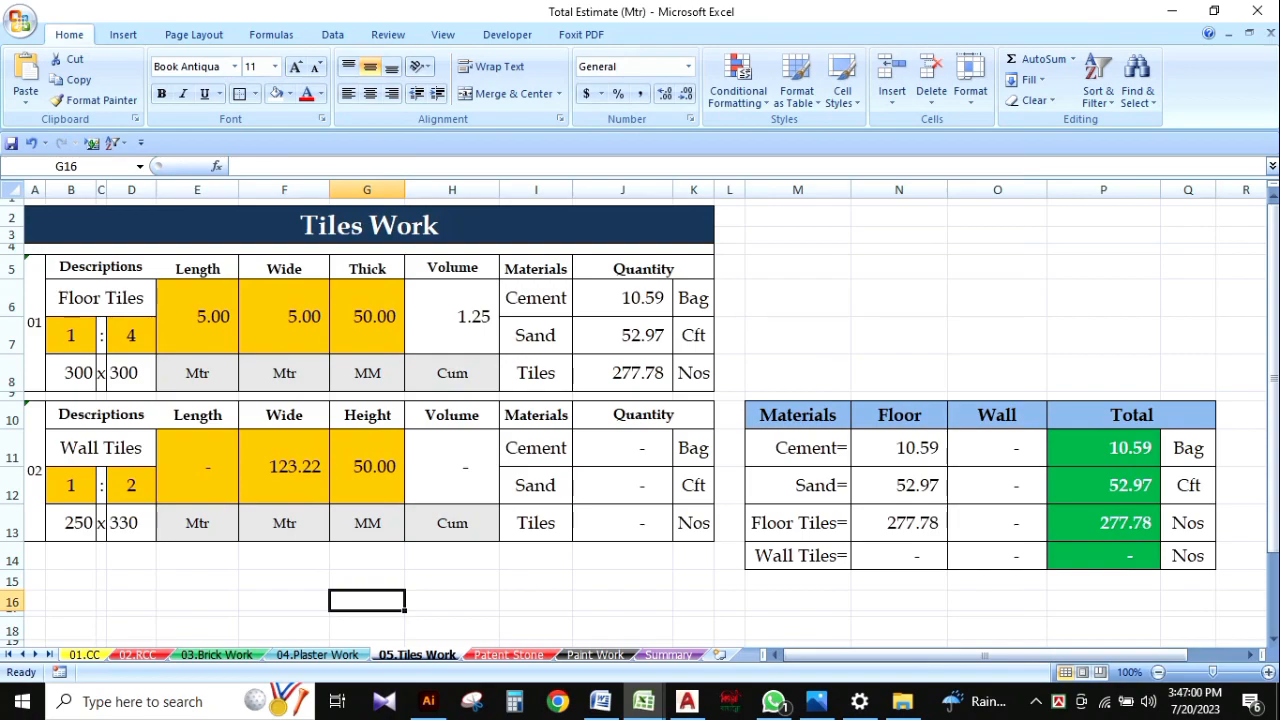
In the Summary sheet, review the Floor Tiles row's Tiles Work quantity and its total.
left_click(668, 654)
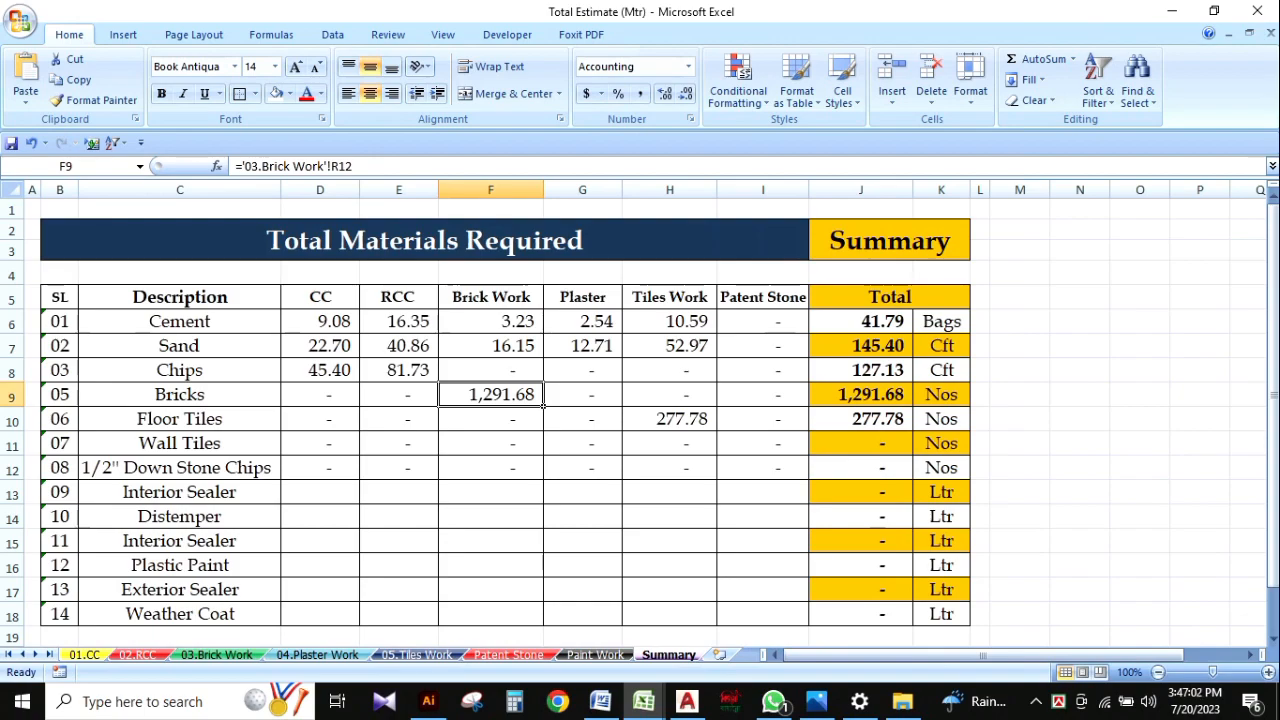
left_click(180, 419)
left_click(670, 419)
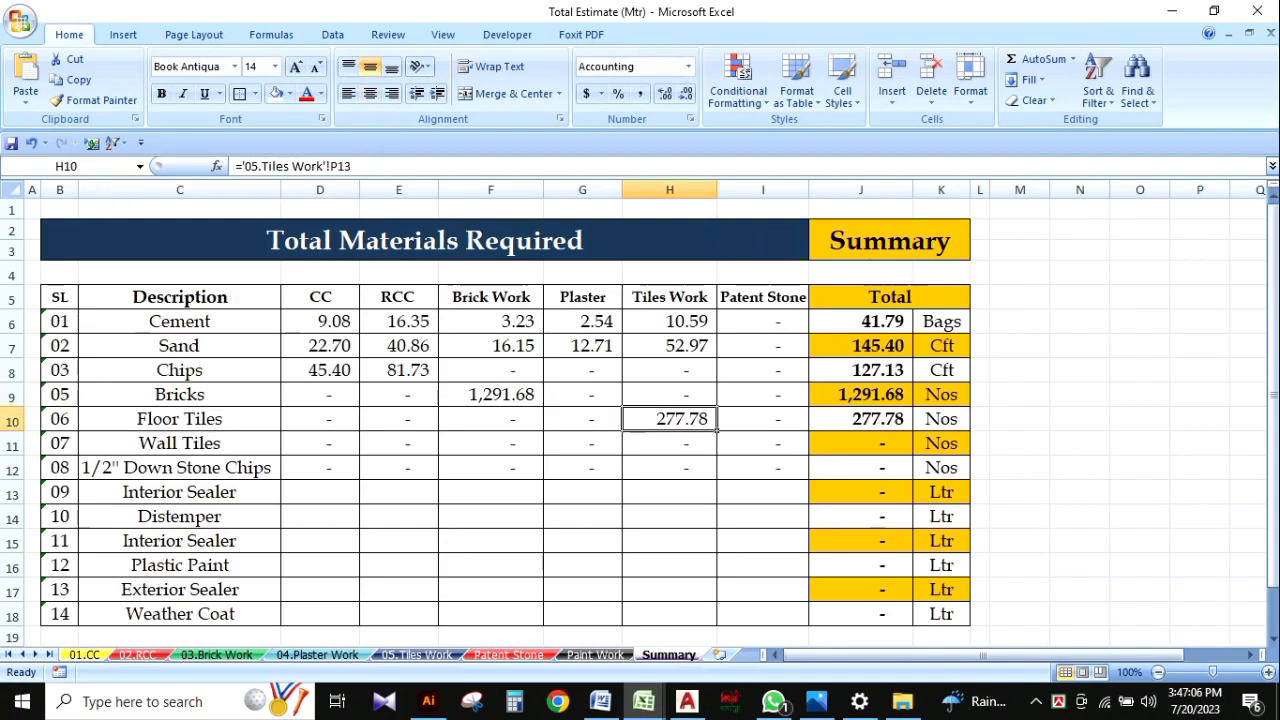
left_click(861, 419)
left_click(1080, 419)
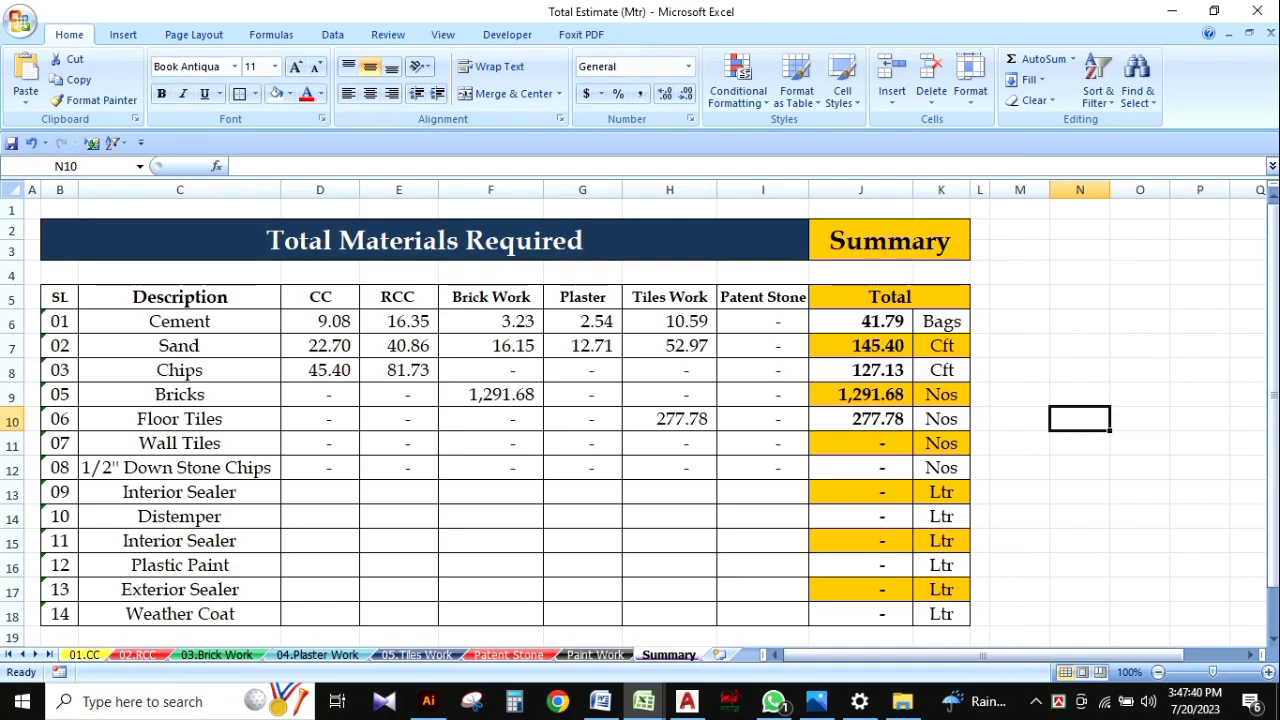
Return to the 01.CC sheet to look over the Cement Concrete Work items.
left_click(100, 654)
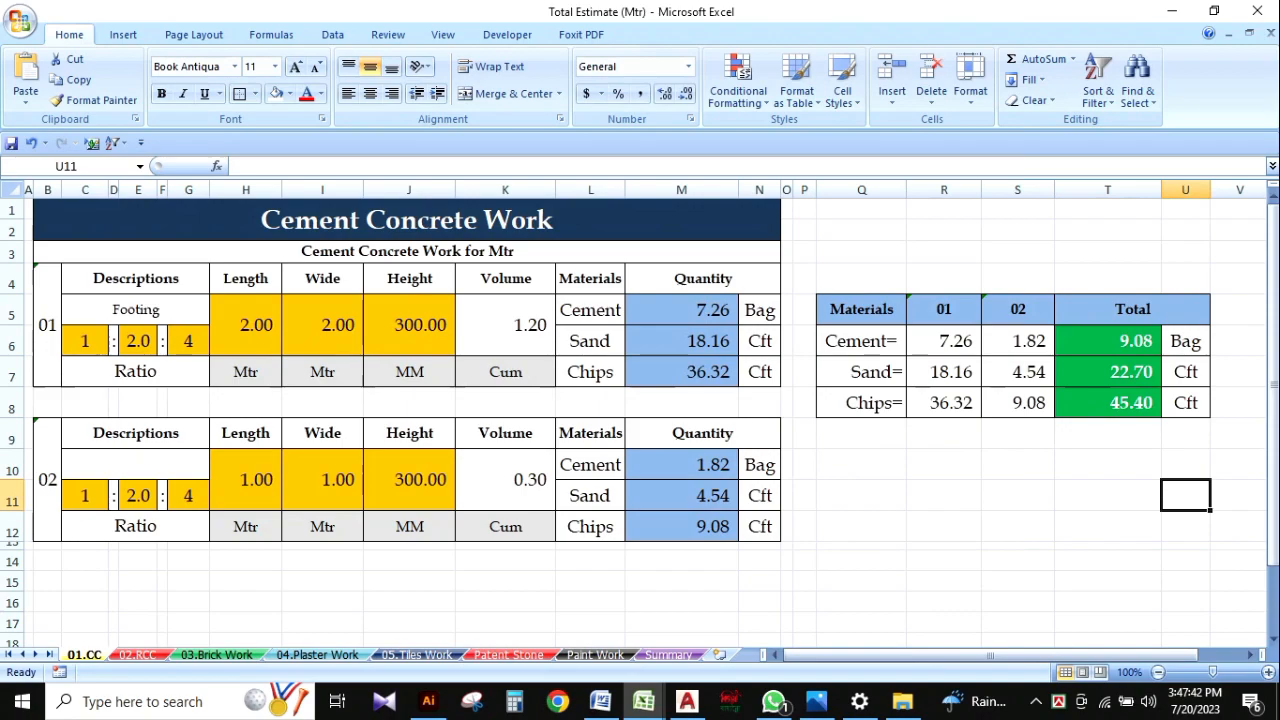